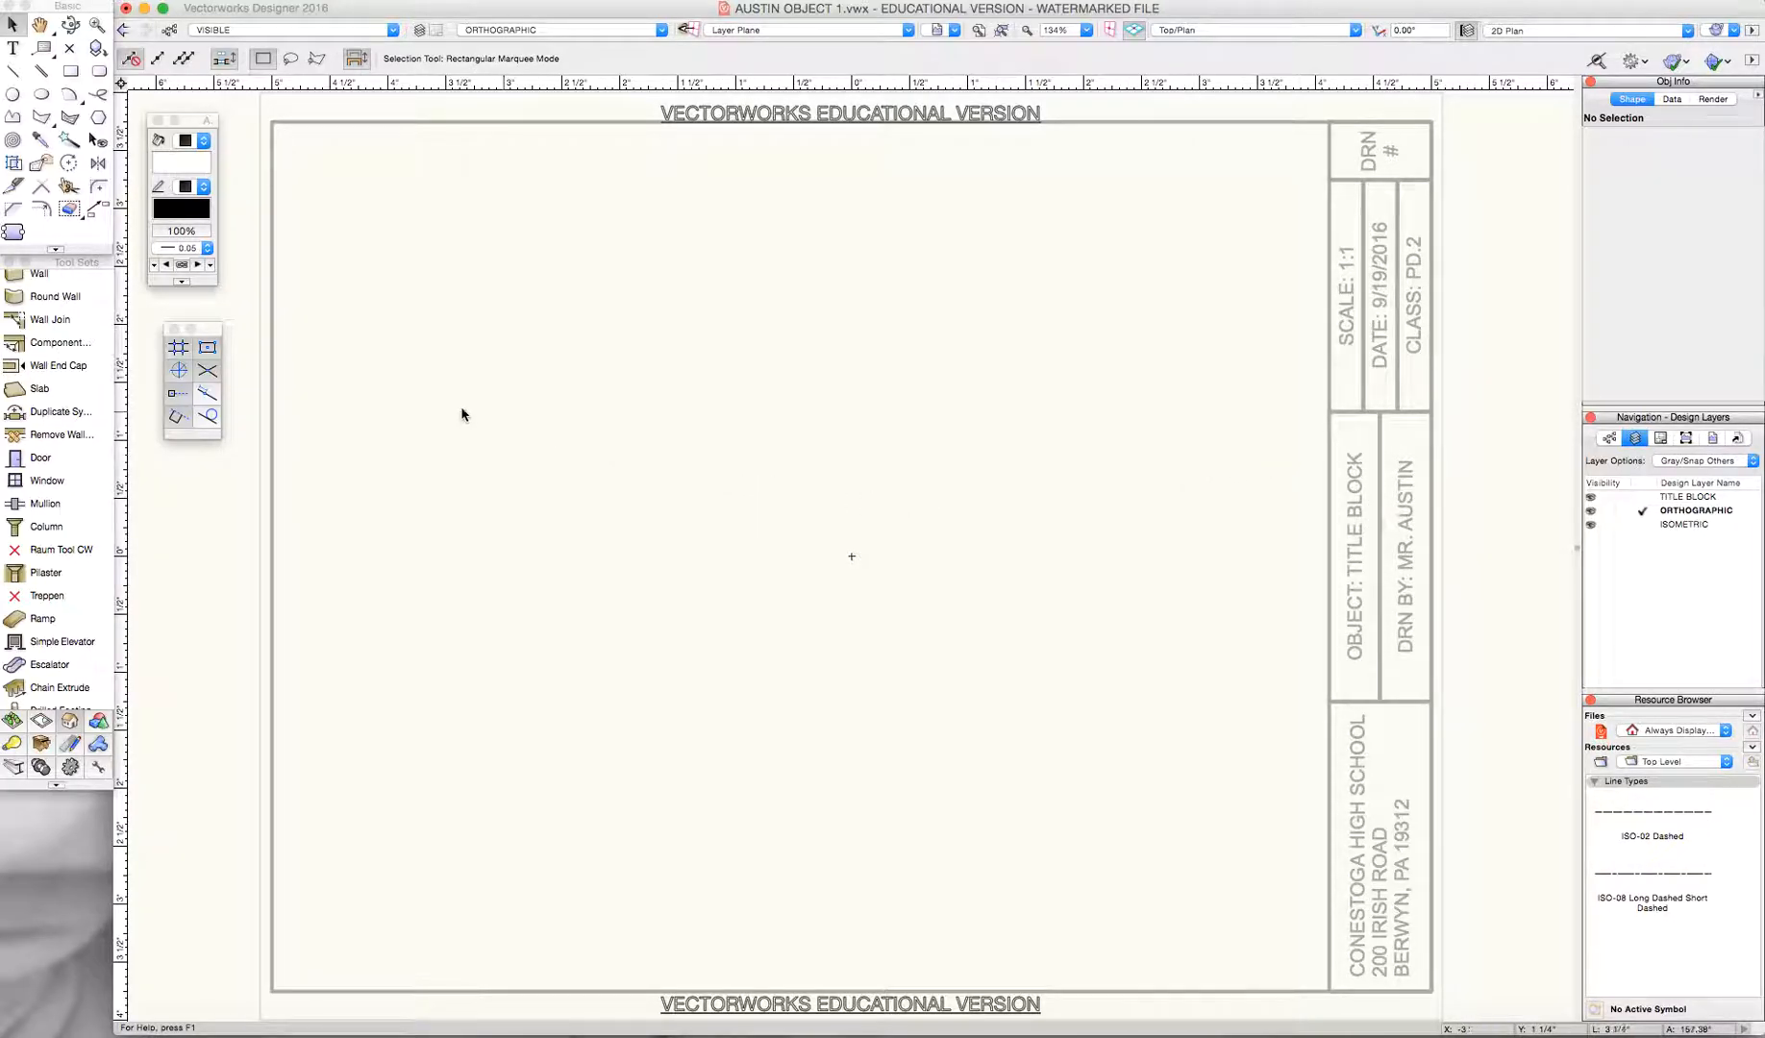
- Draw a rectangle 3 1/2" wide and 2 7/8" high in the upper-left part of the sheet
{"action": "left_click", "coordinate": [73, 77]}
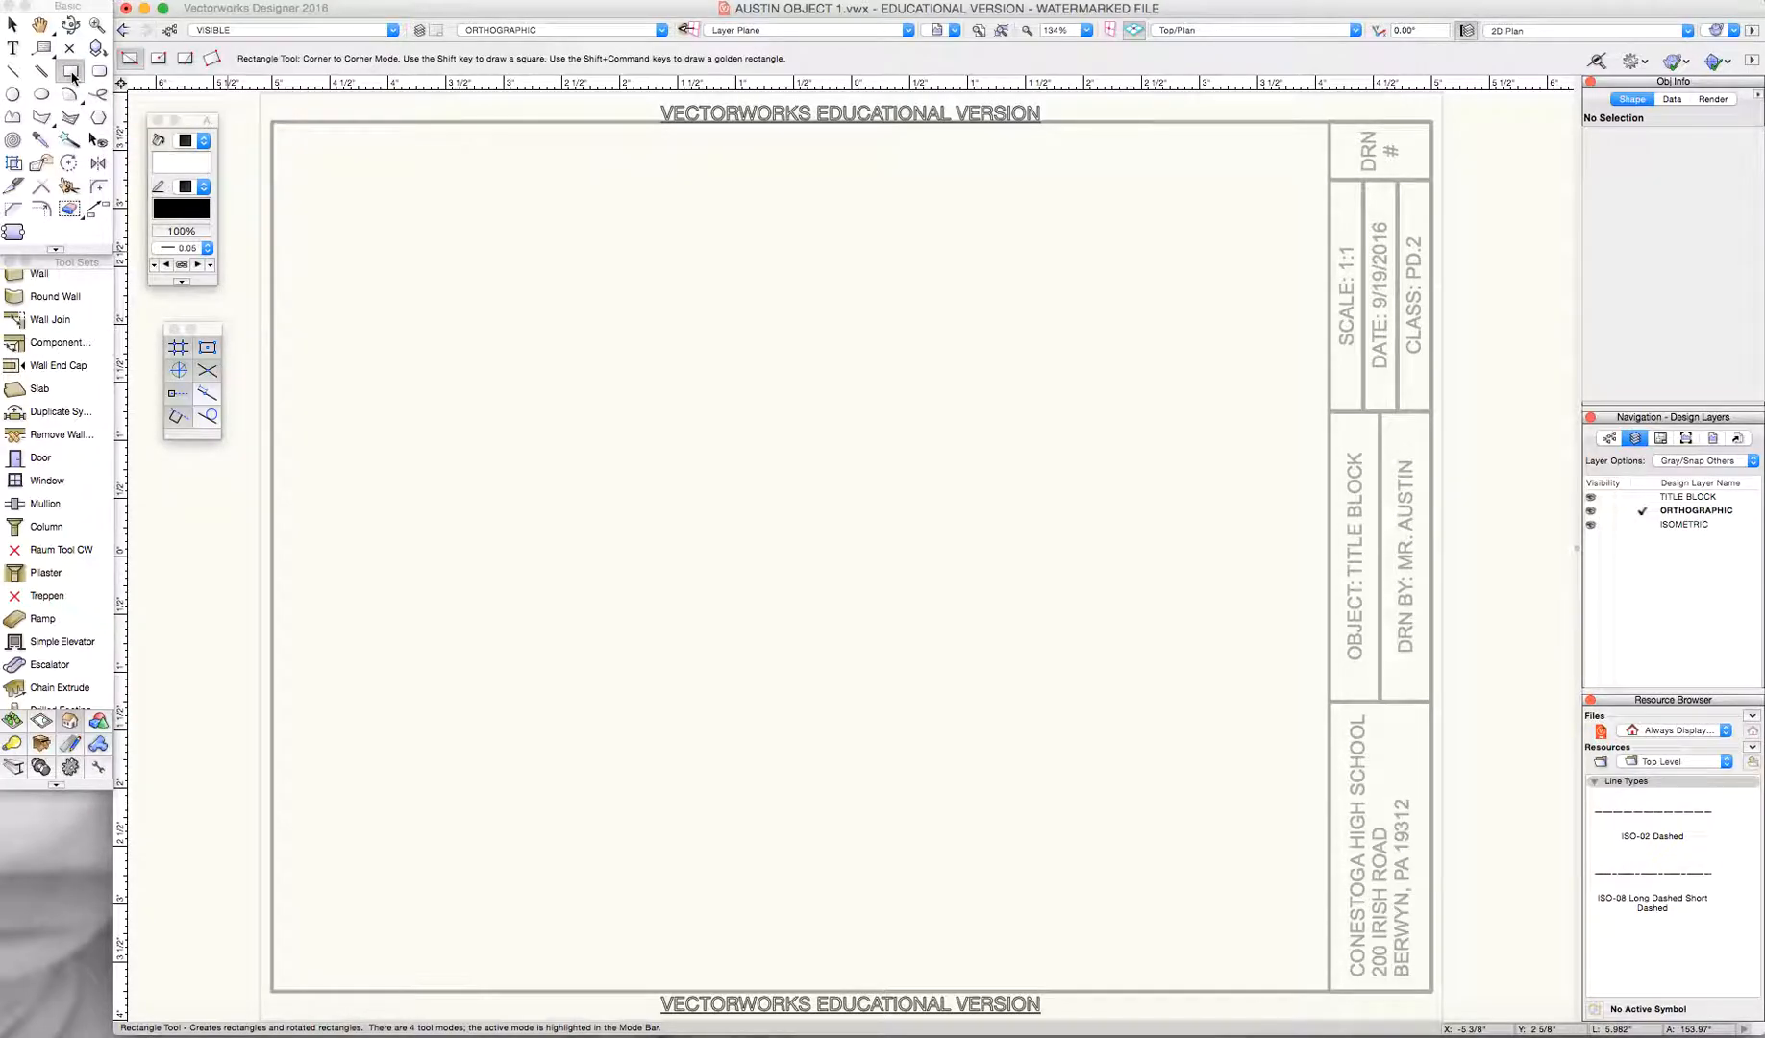
{"action": "mouse_move", "coordinate": [342, 237]}
{"action": "left_mouse_down"}
{"action": "mouse_move", "coordinate": [793, 472]}
{"action": "mouse_move", "coordinate": [750, 526]}
{"action": "left_mouse_up"}
{"action": "key", "text": "Tab"}
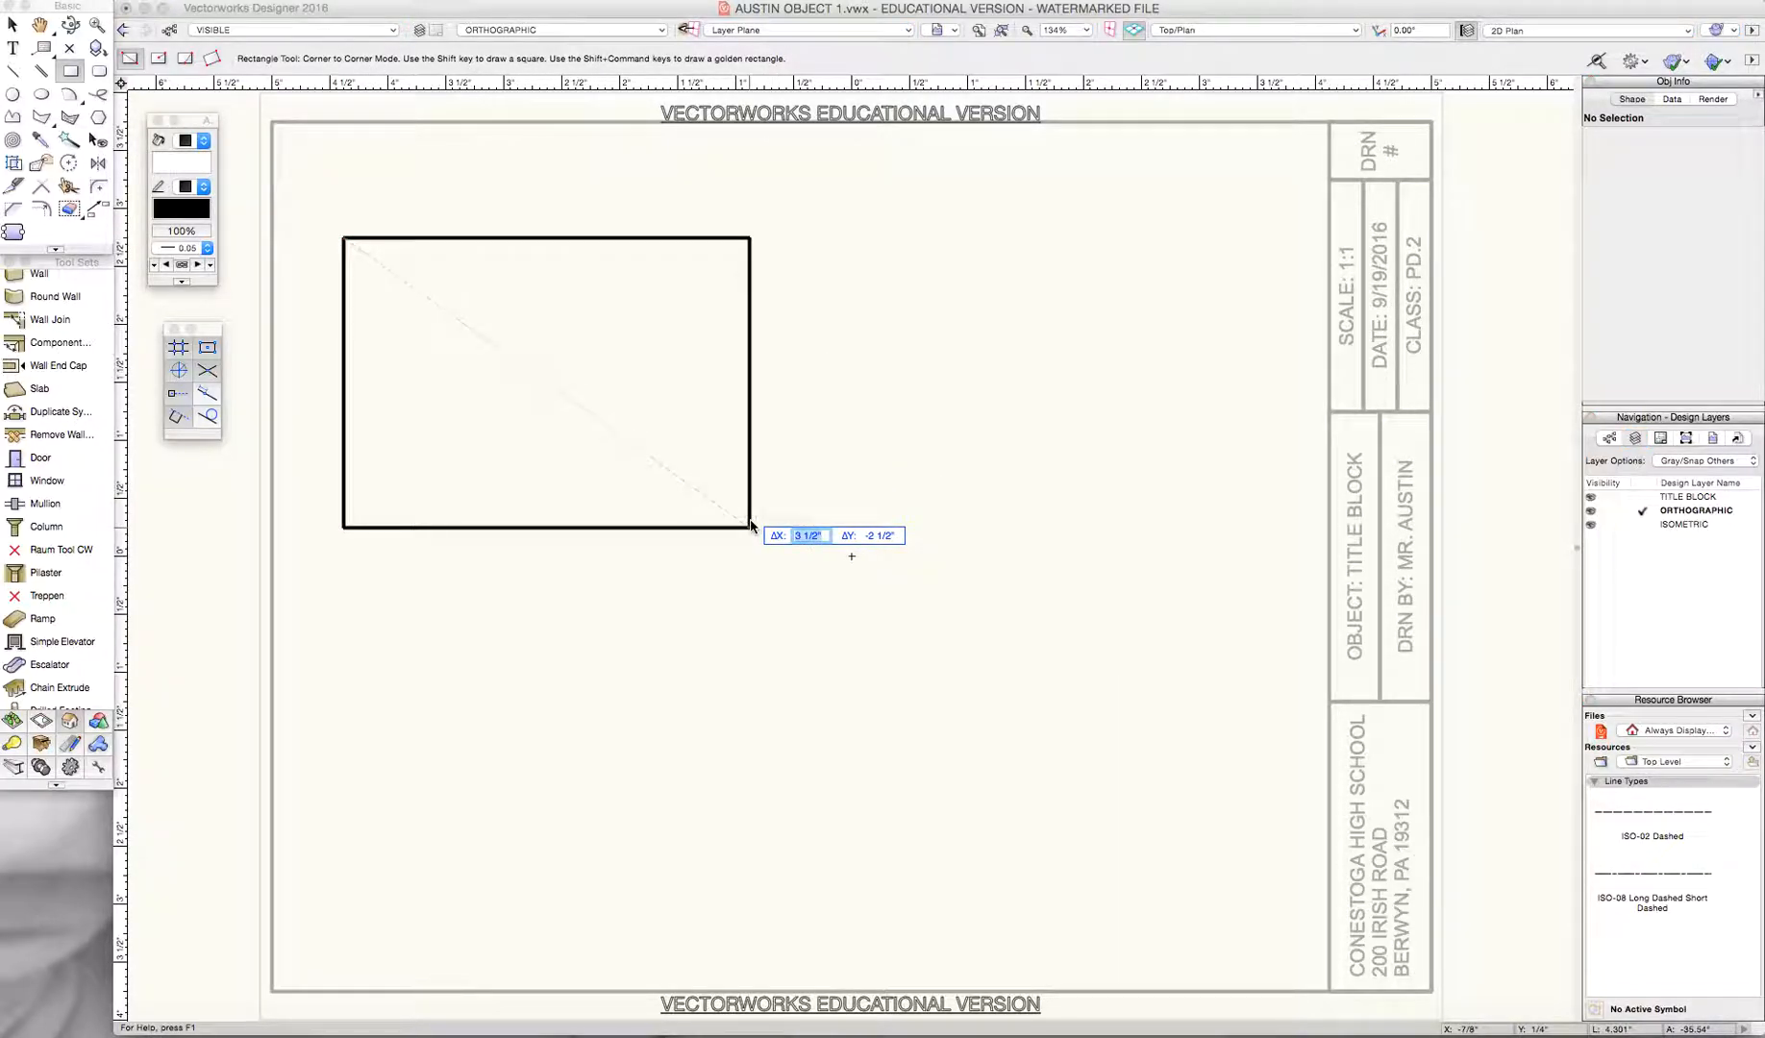
{"action": "key", "text": "Tab"}
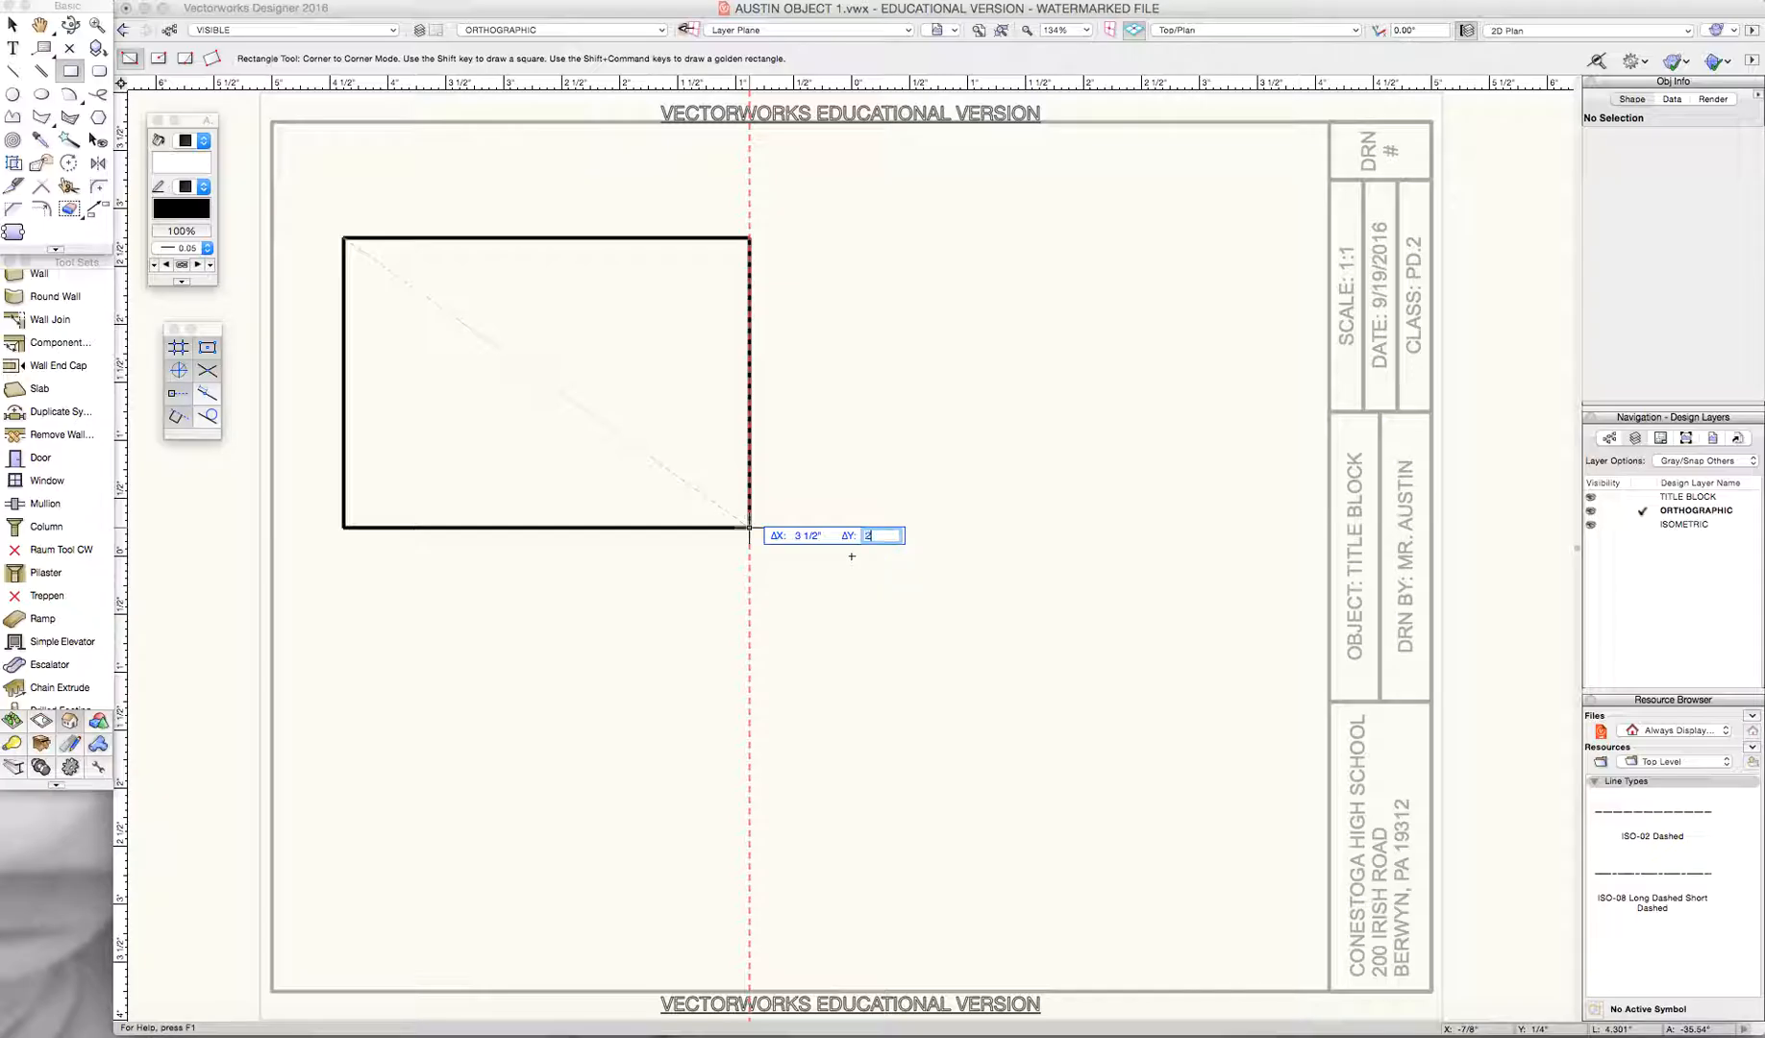
{"action": "type", "text": "2 7/8"}
{"action": "key", "text": "Return"}
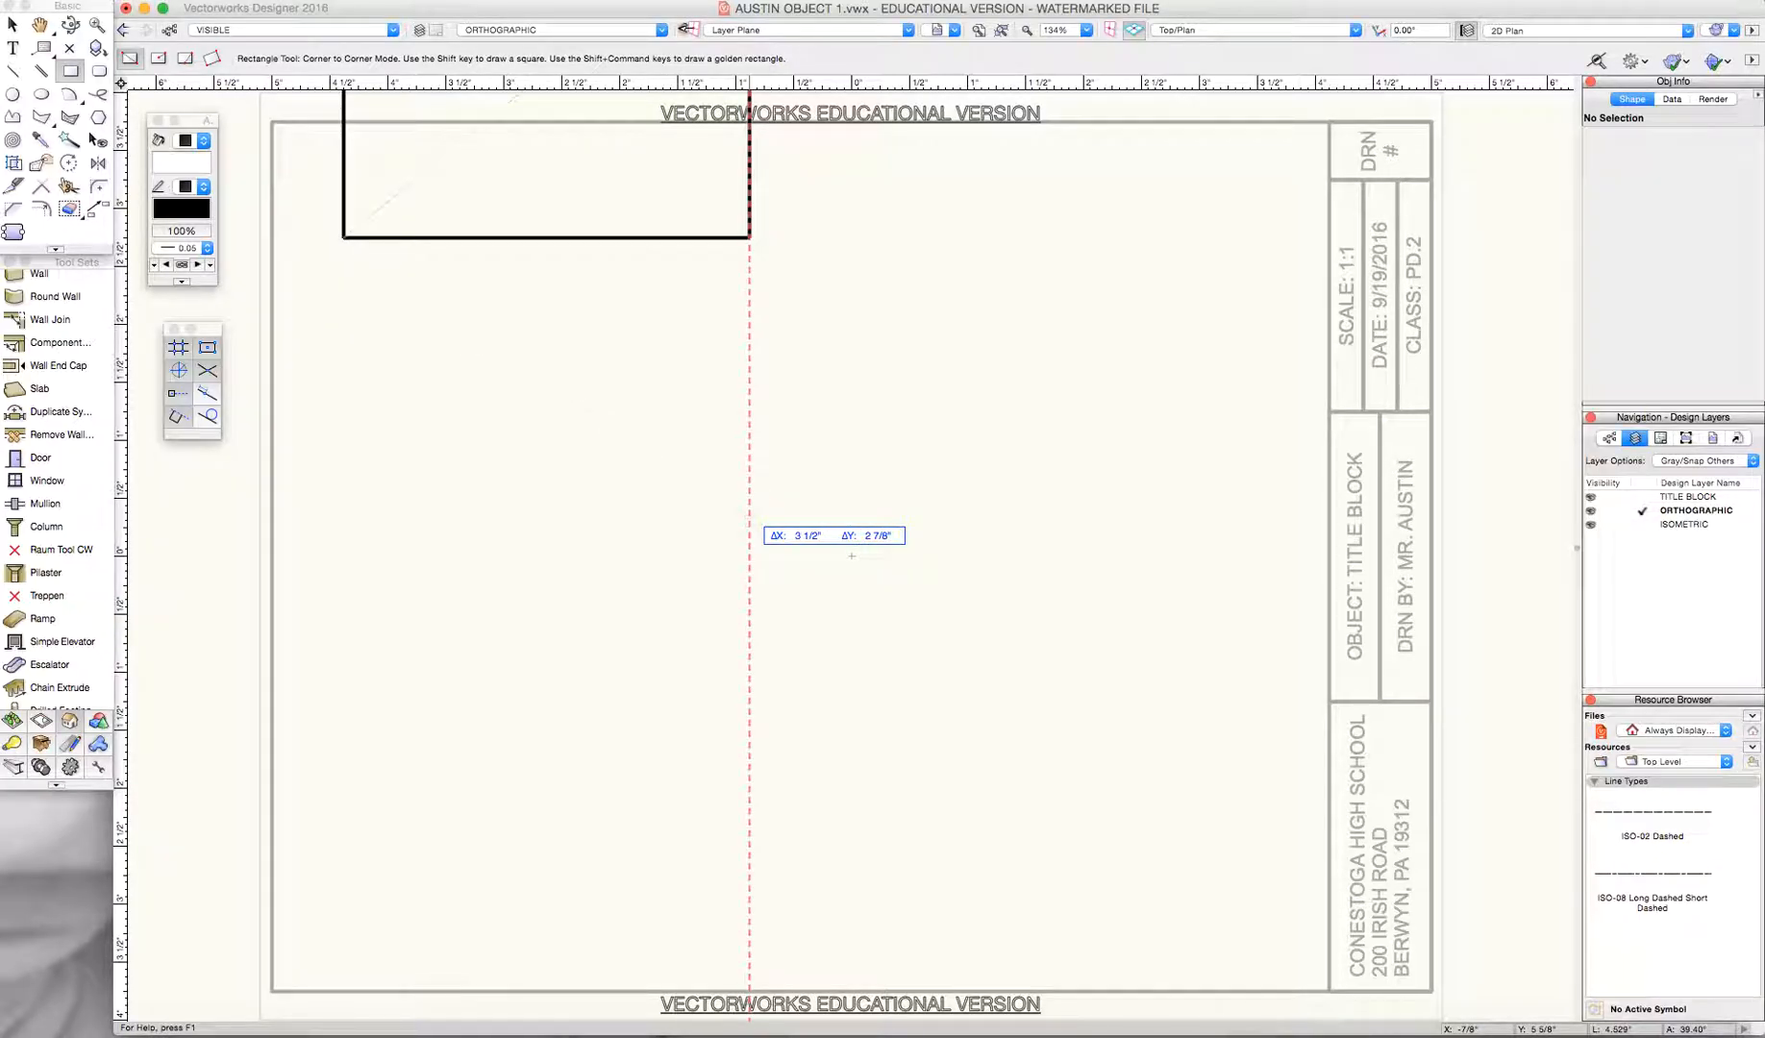
{"action": "left_click", "coordinate": [851, 555]}
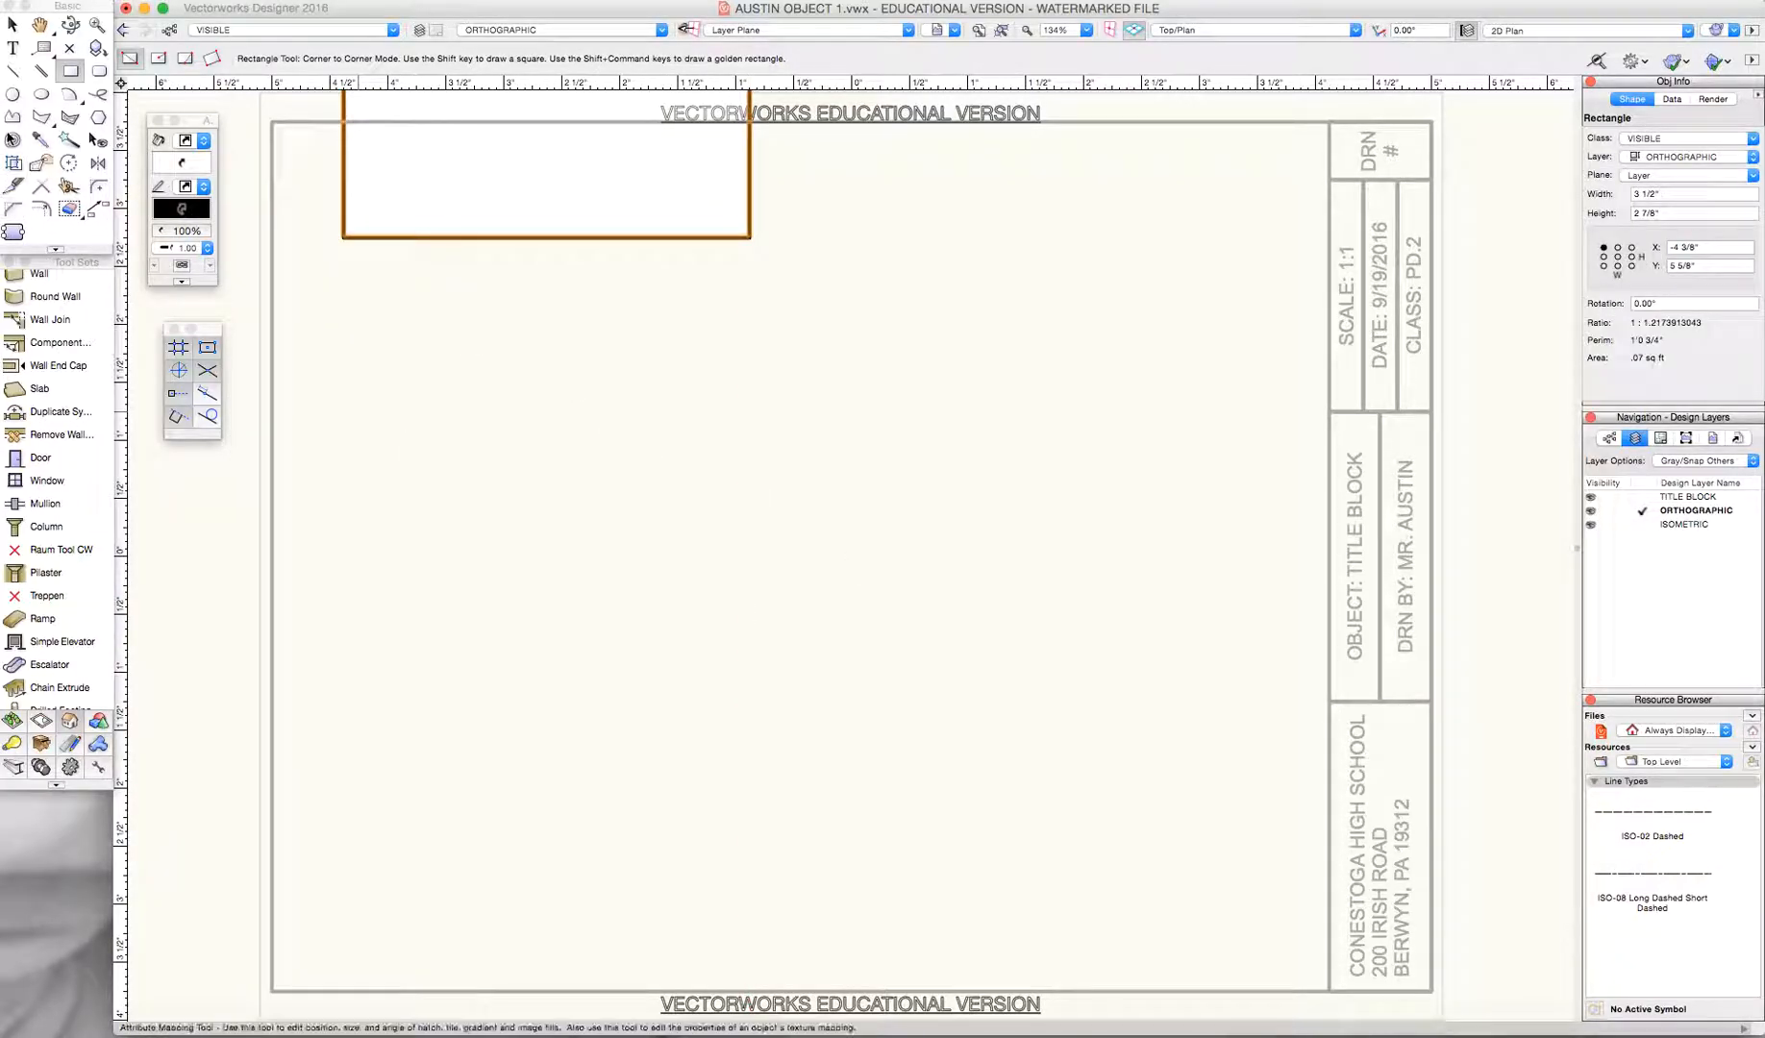
- Move the rectangle down so it lies fully inside the sheet border's upper-left area, then deselect it
{"action": "left_click", "coordinate": [16, 26]}
{"action": "left_click_drag", "start_coordinate": [471, 192], "coordinate": [467, 427]}
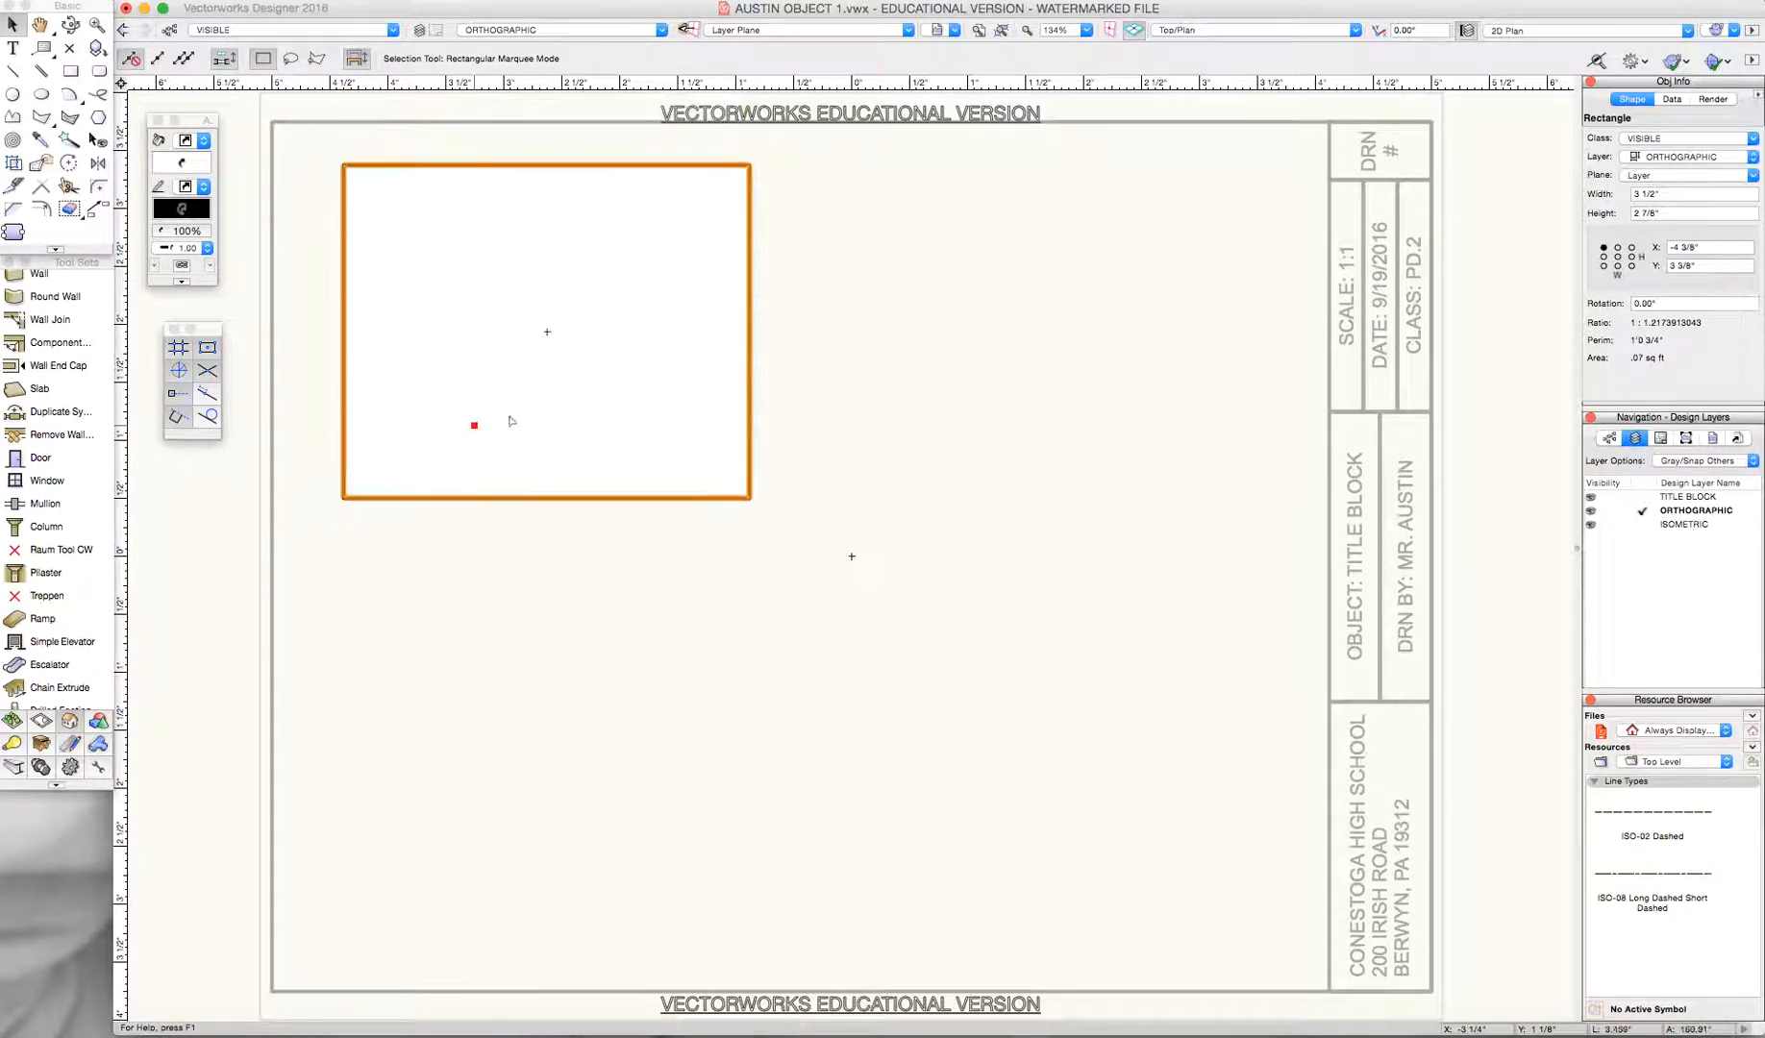
{"action": "left_click", "coordinate": [870, 453]}
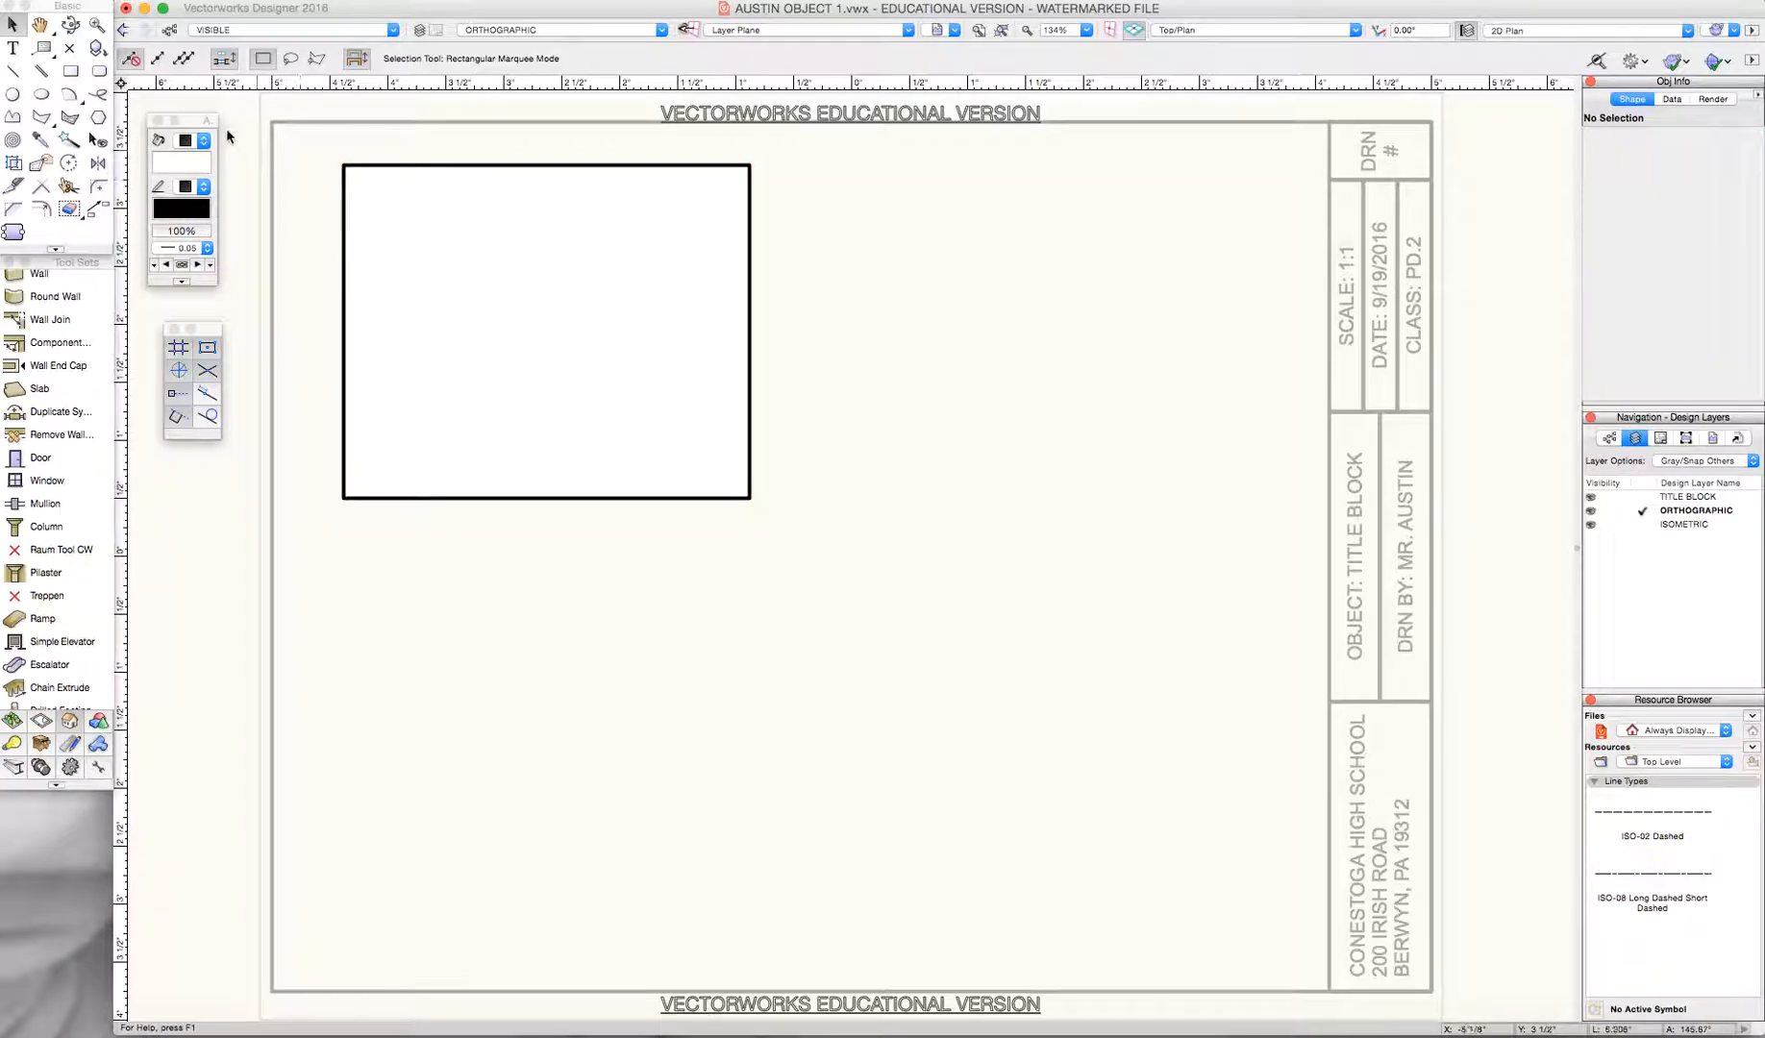
- Draw a second rectangle, 2 1/2" wide and 1 7/8" high, in the empty area to the right of the first
{"action": "left_click", "coordinate": [73, 73]}
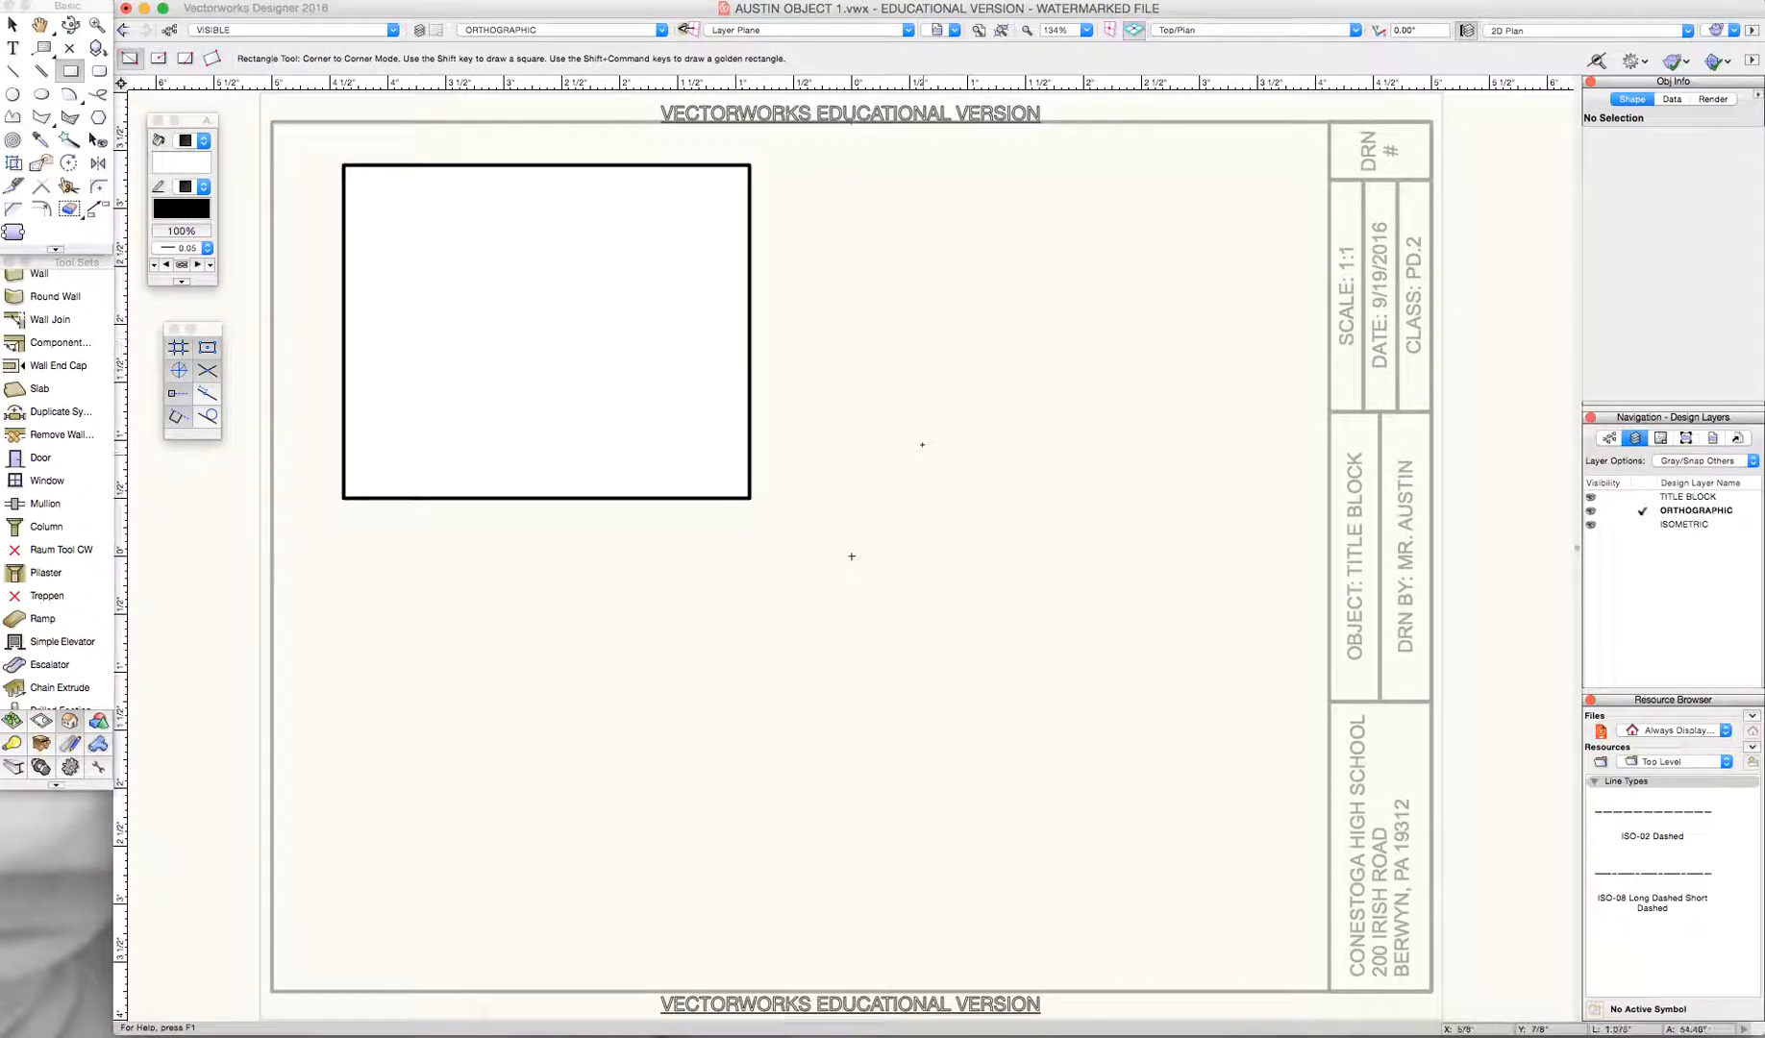
{"action": "mouse_move", "coordinate": [864, 425]}
{"action": "left_mouse_down"}
{"action": "mouse_move", "coordinate": [1018, 555]}
{"action": "mouse_move", "coordinate": [1065, 629]}
{"action": "left_mouse_up"}
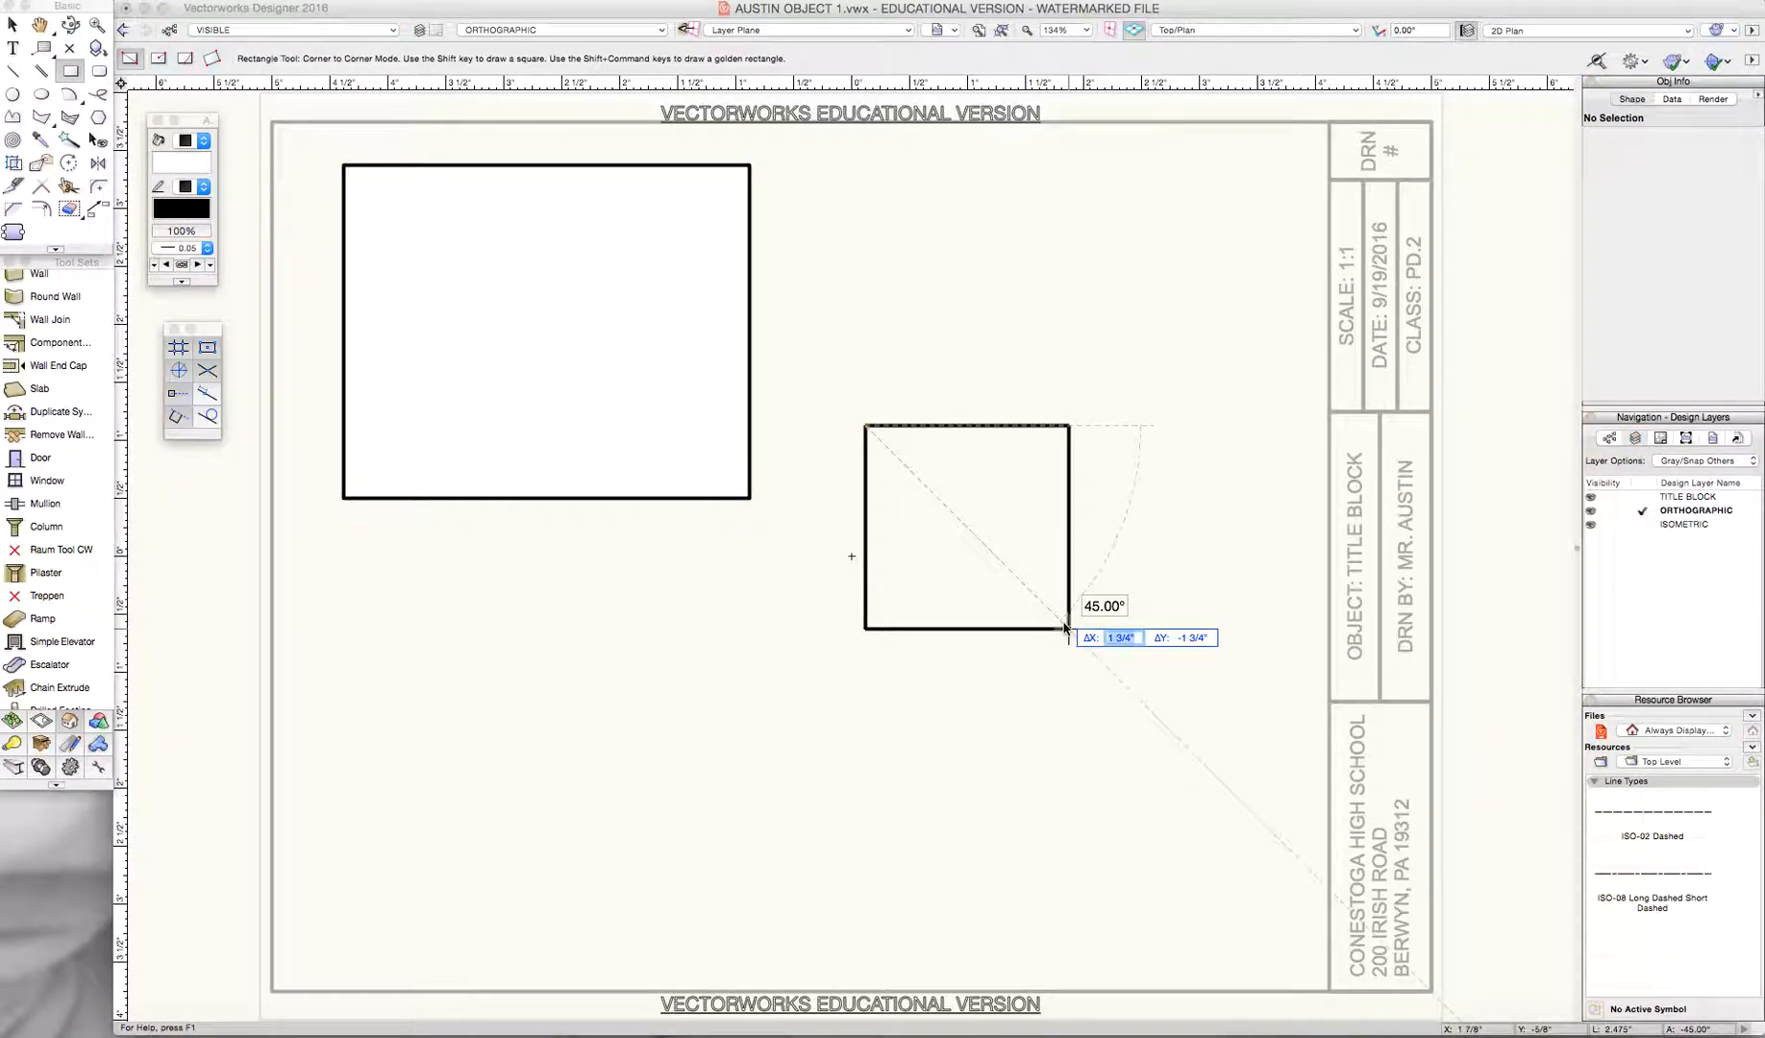
{"action": "key", "text": "Tab"}
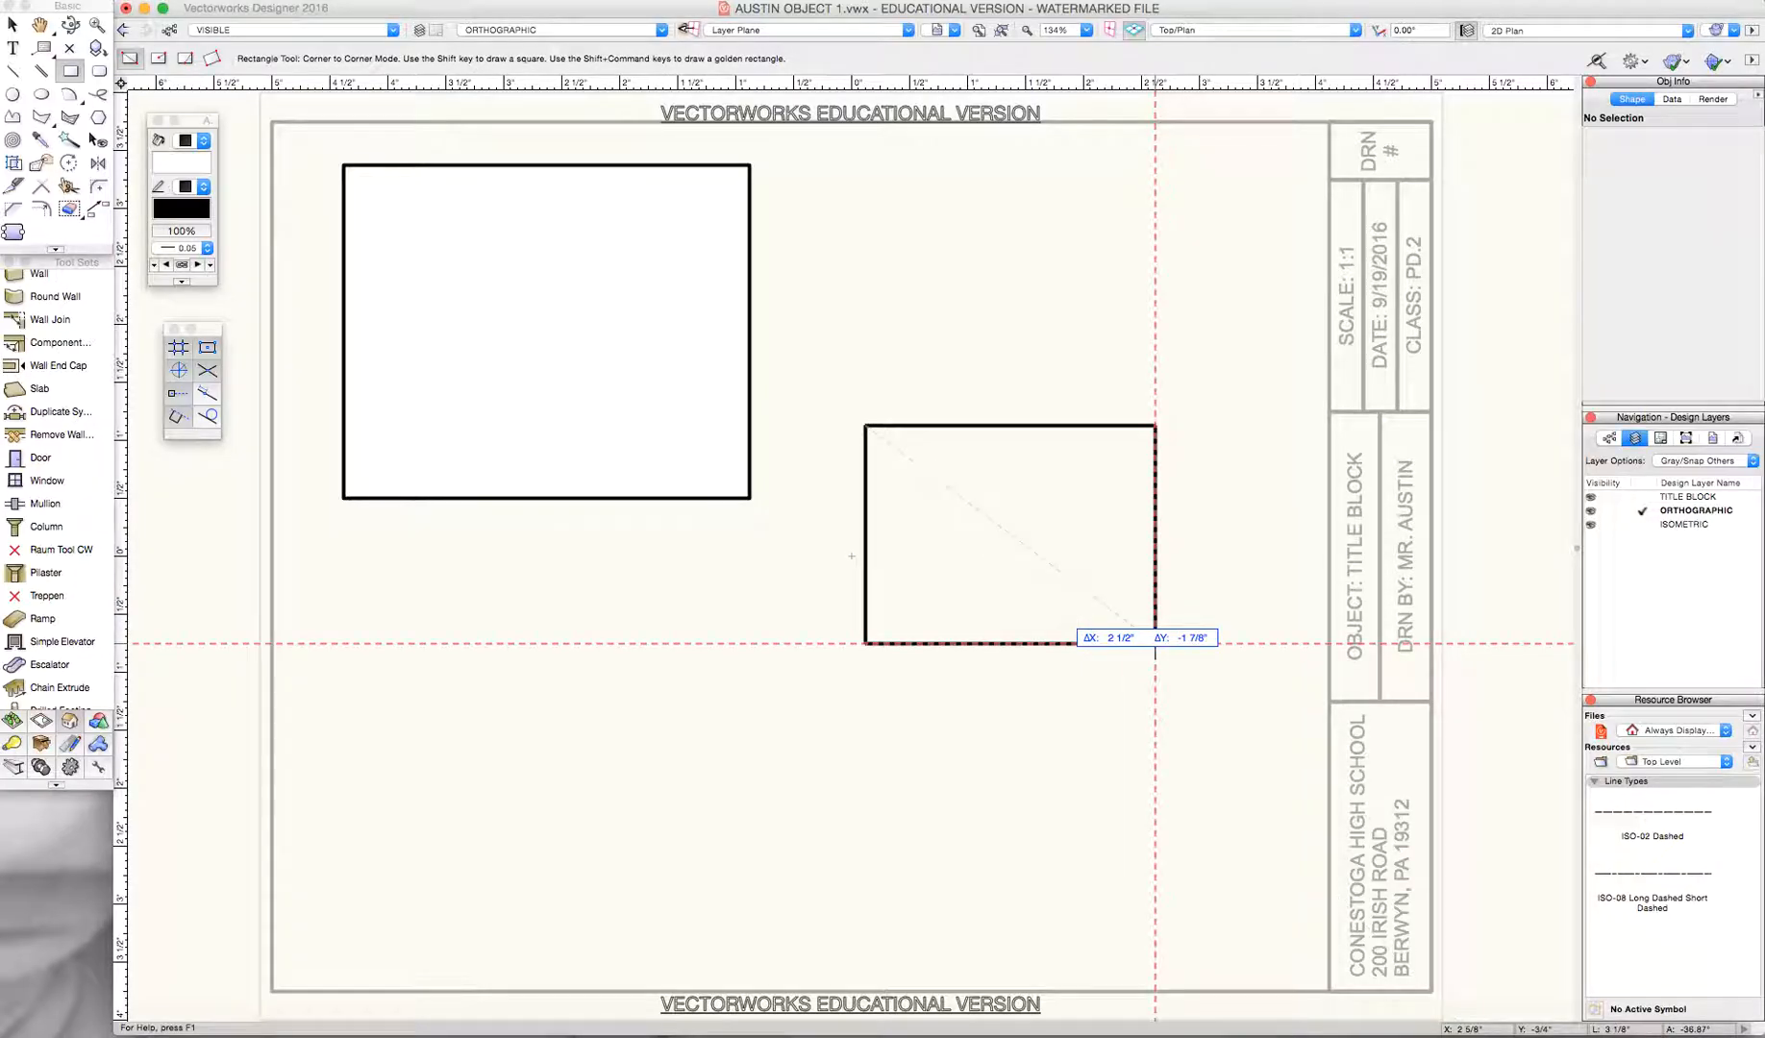
{"action": "left_click", "coordinate": [1156, 643]}
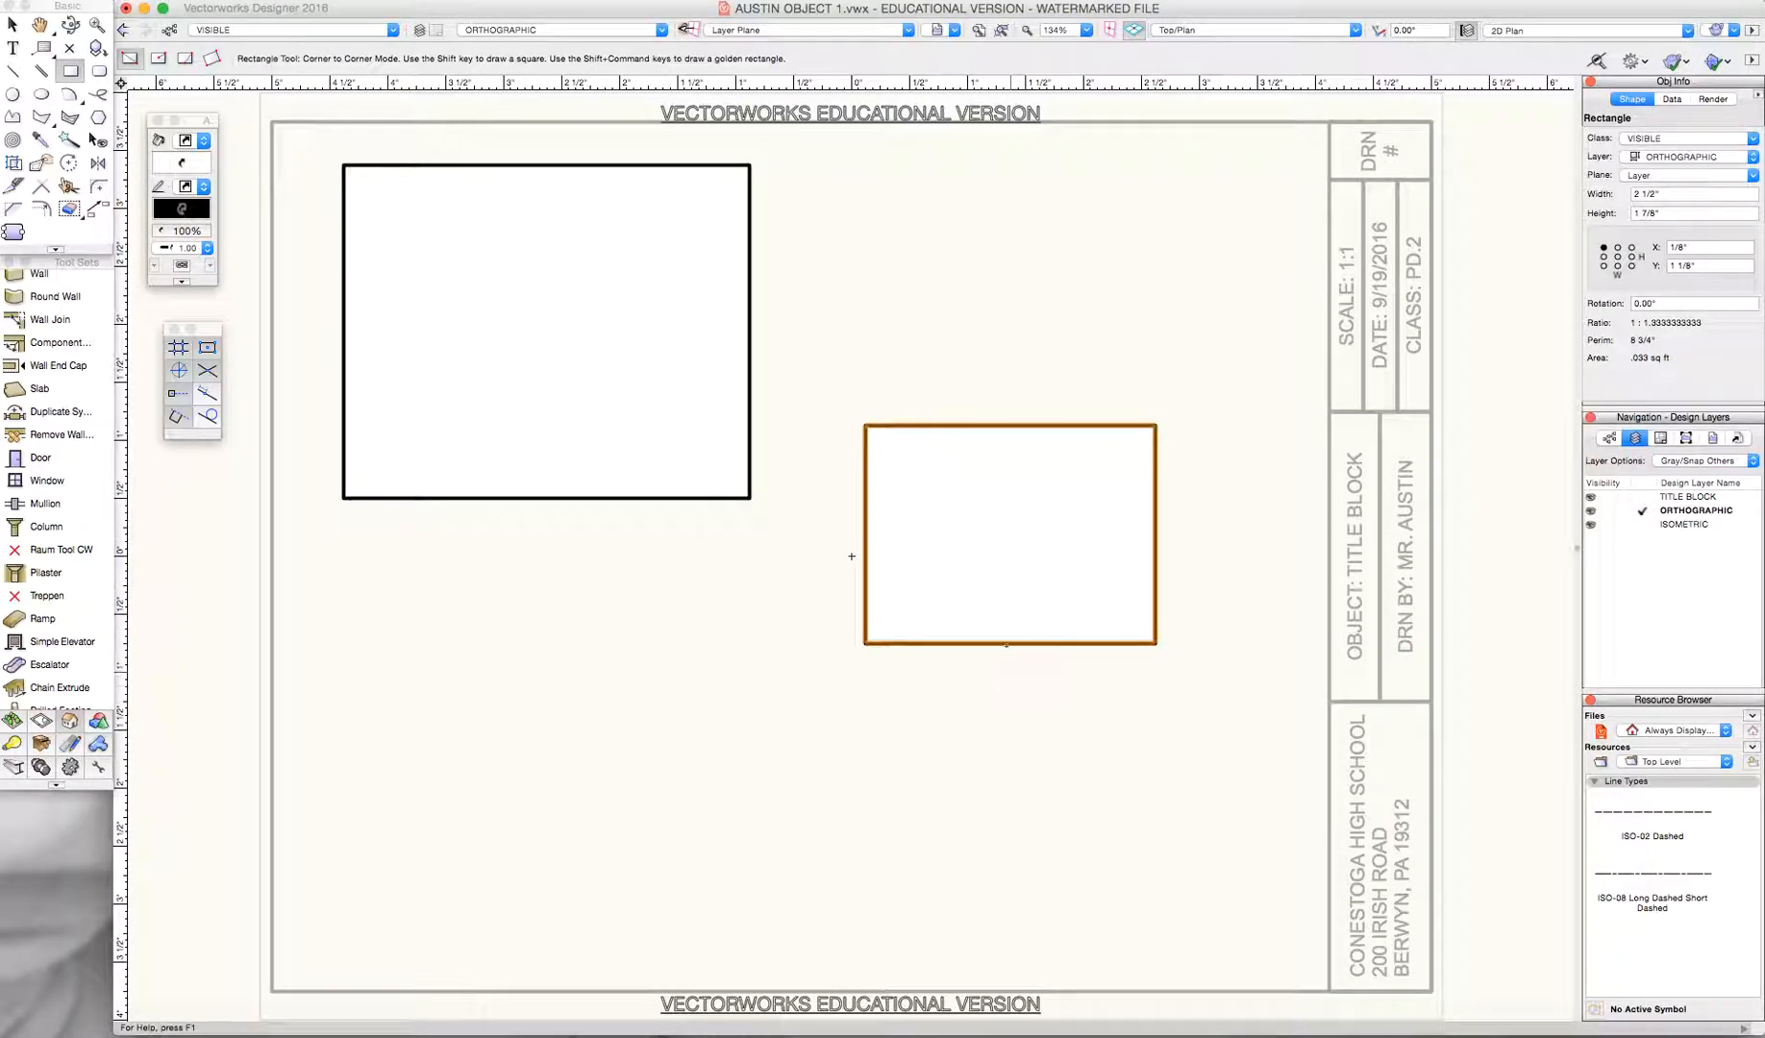
- Draw a circle with a .25" radius in the empty area below the large rectangle
{"action": "left_click", "coordinate": [13, 93]}
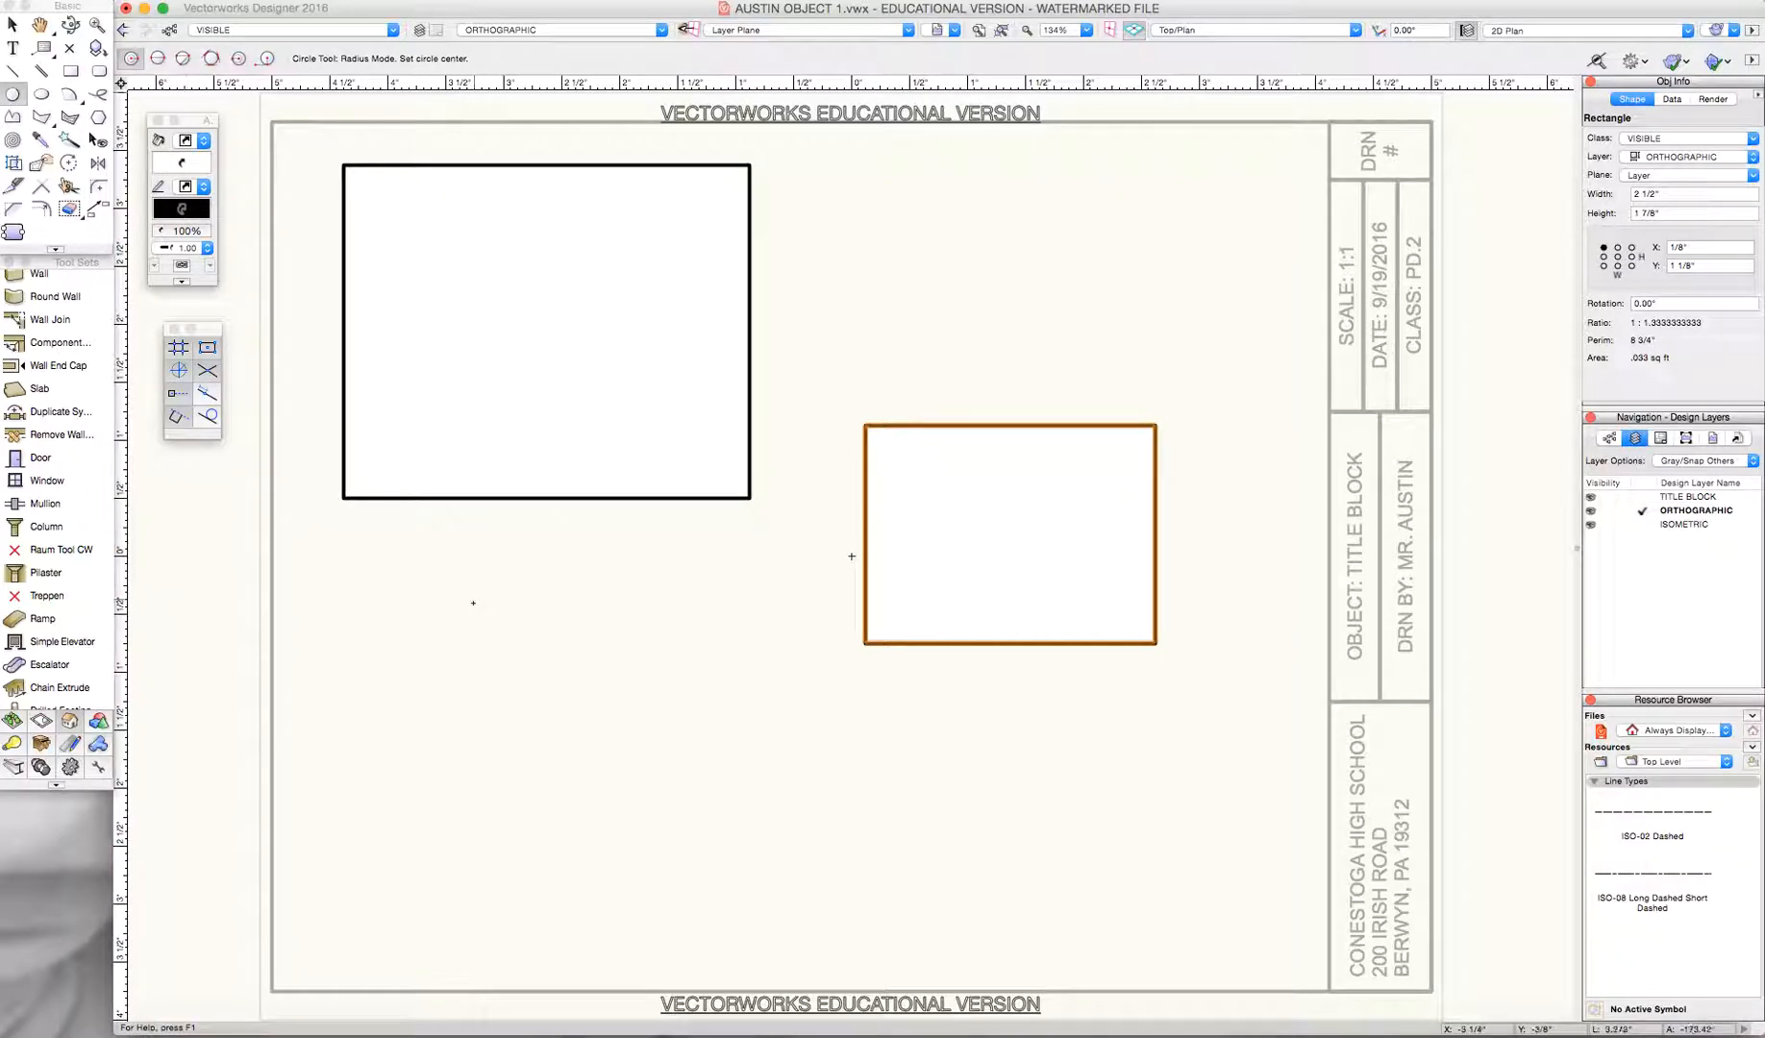
{"action": "left_click", "coordinate": [474, 600]}
{"action": "key", "text": "Tab"}
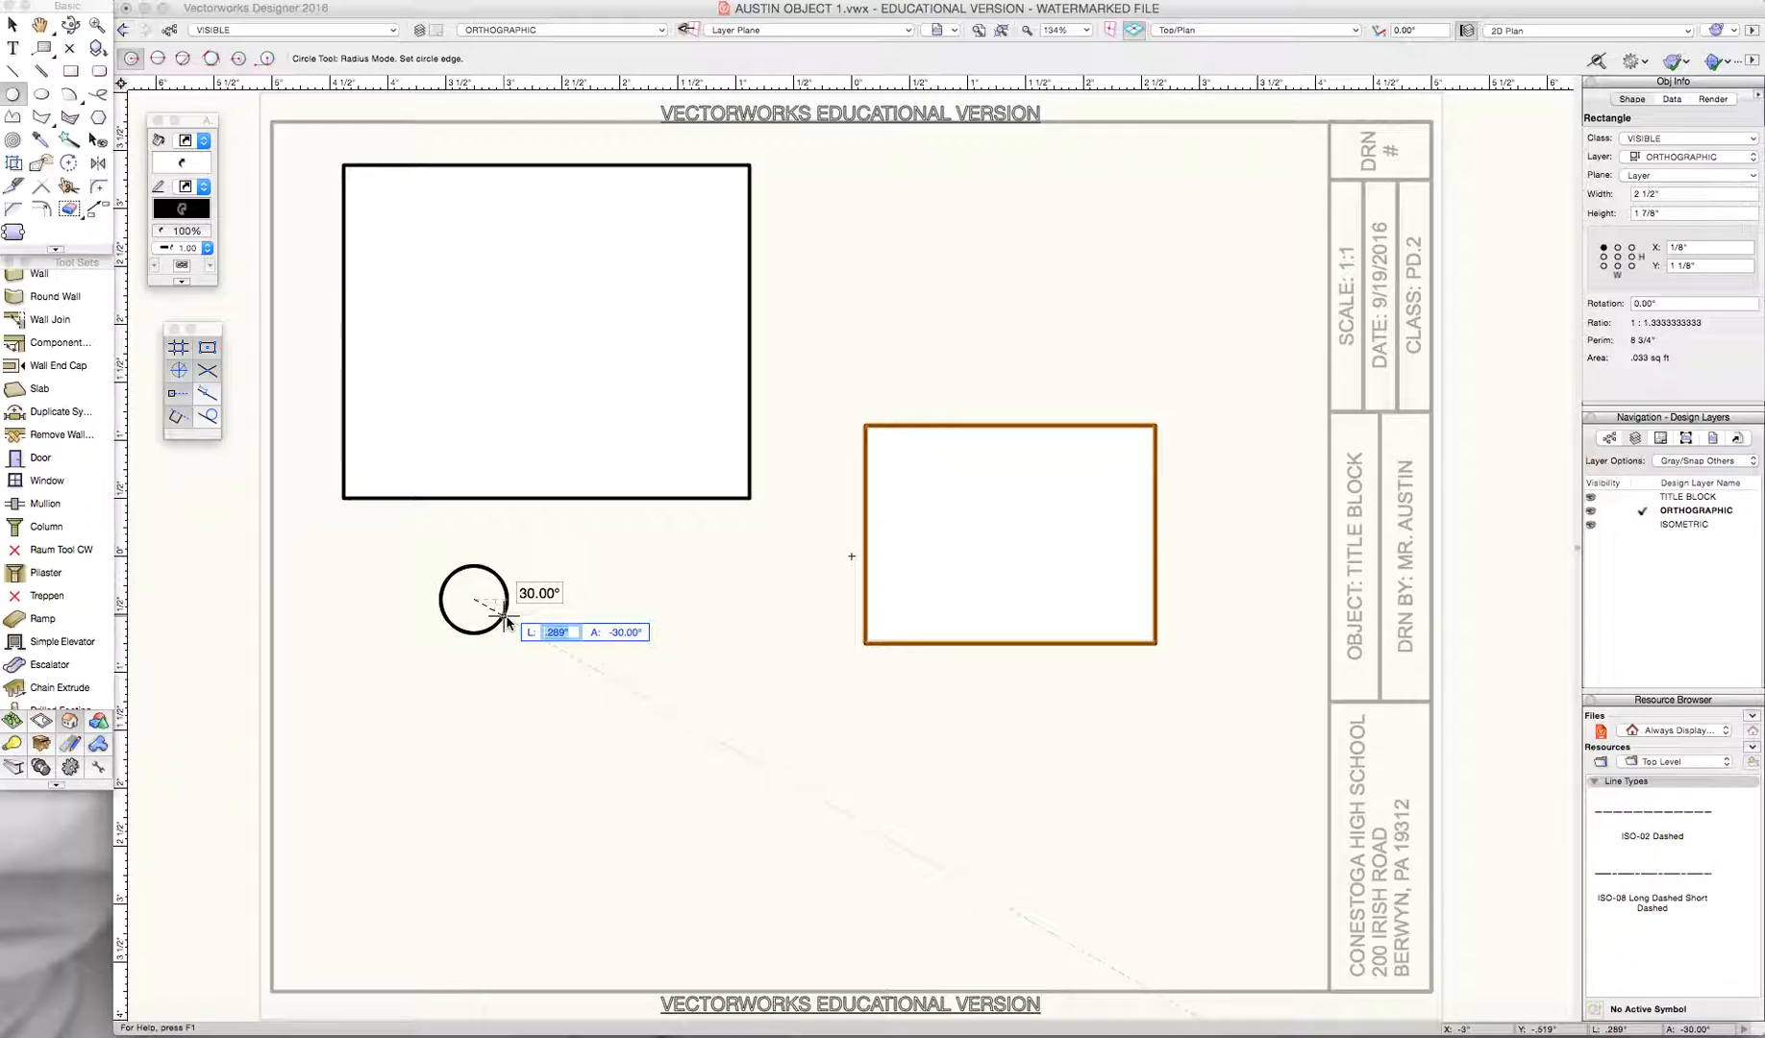
{"action": "type", "text": ".25"}
{"action": "key", "text": "Return"}
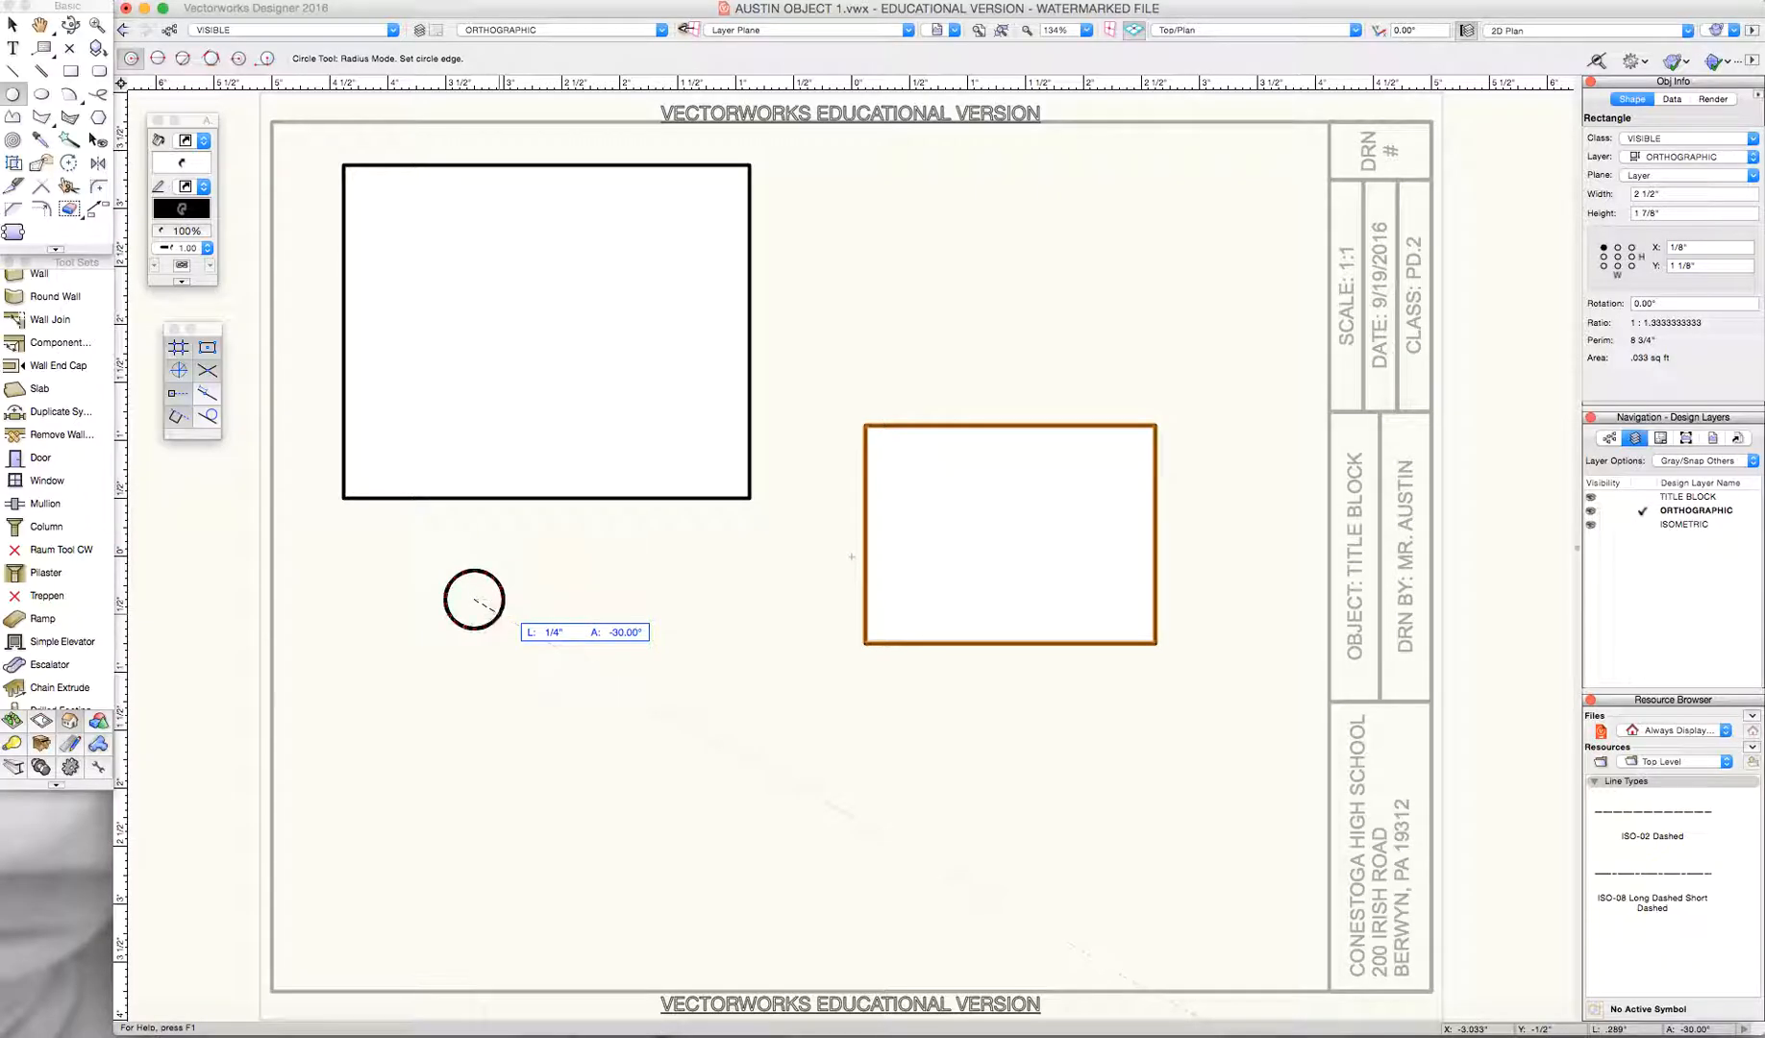
- Move the small rectangle into the large one's lower-left corner and center the circle in the small rectangle
{"action": "key", "text": "x"}
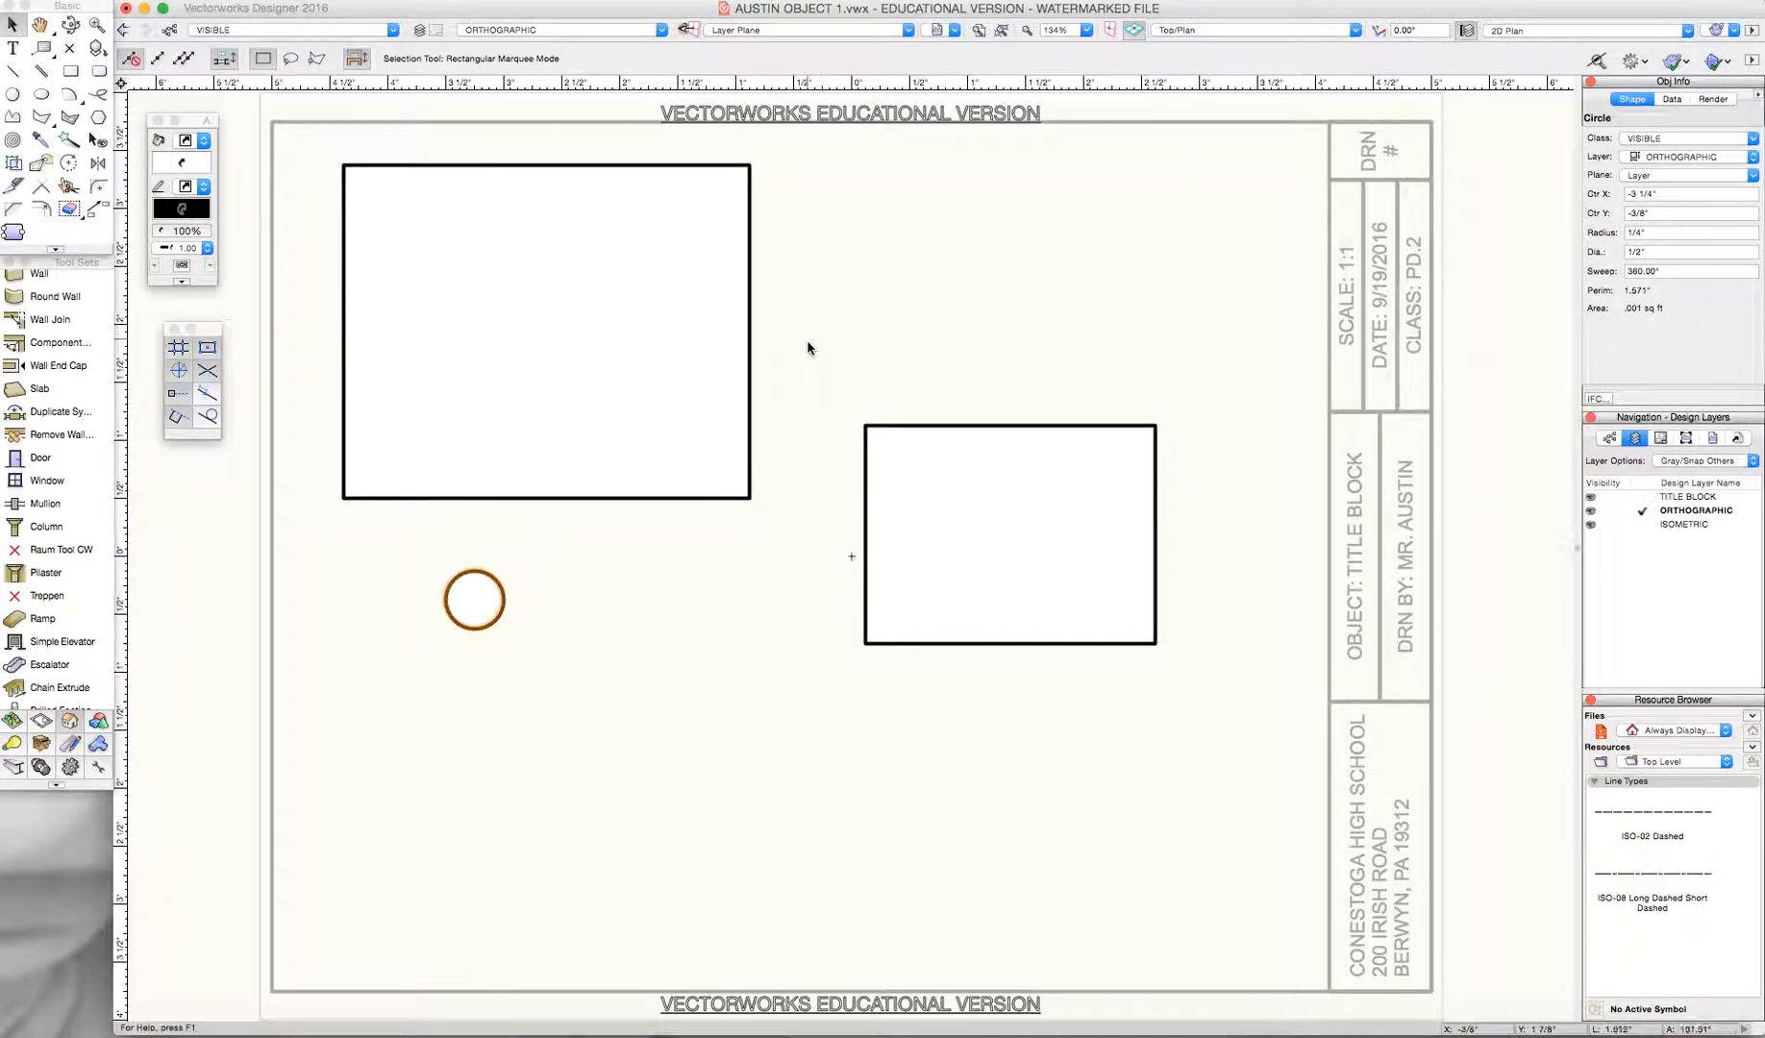
{"action": "left_click_drag", "start_coordinate": [865, 643], "coordinate": [344, 499]}
{"action": "left_click_drag", "start_coordinate": [473, 598], "coordinate": [488, 389]}
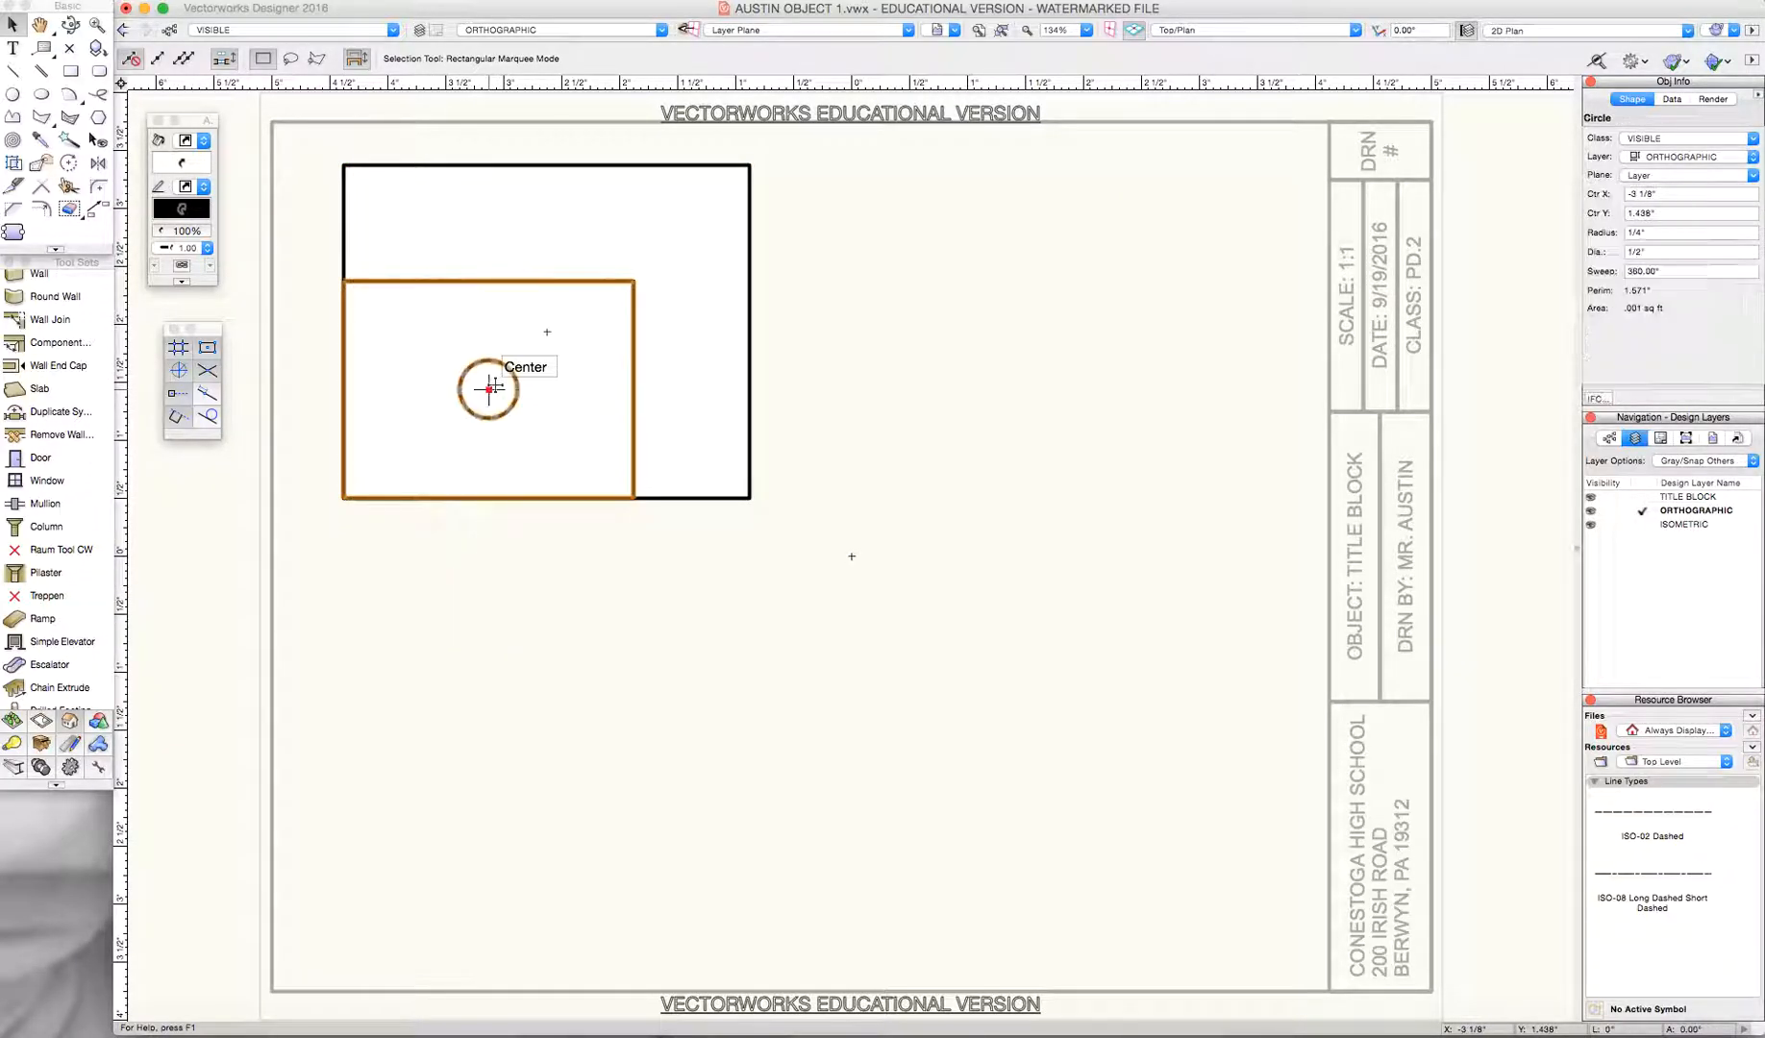
{"action": "left_click", "coordinate": [941, 450]}
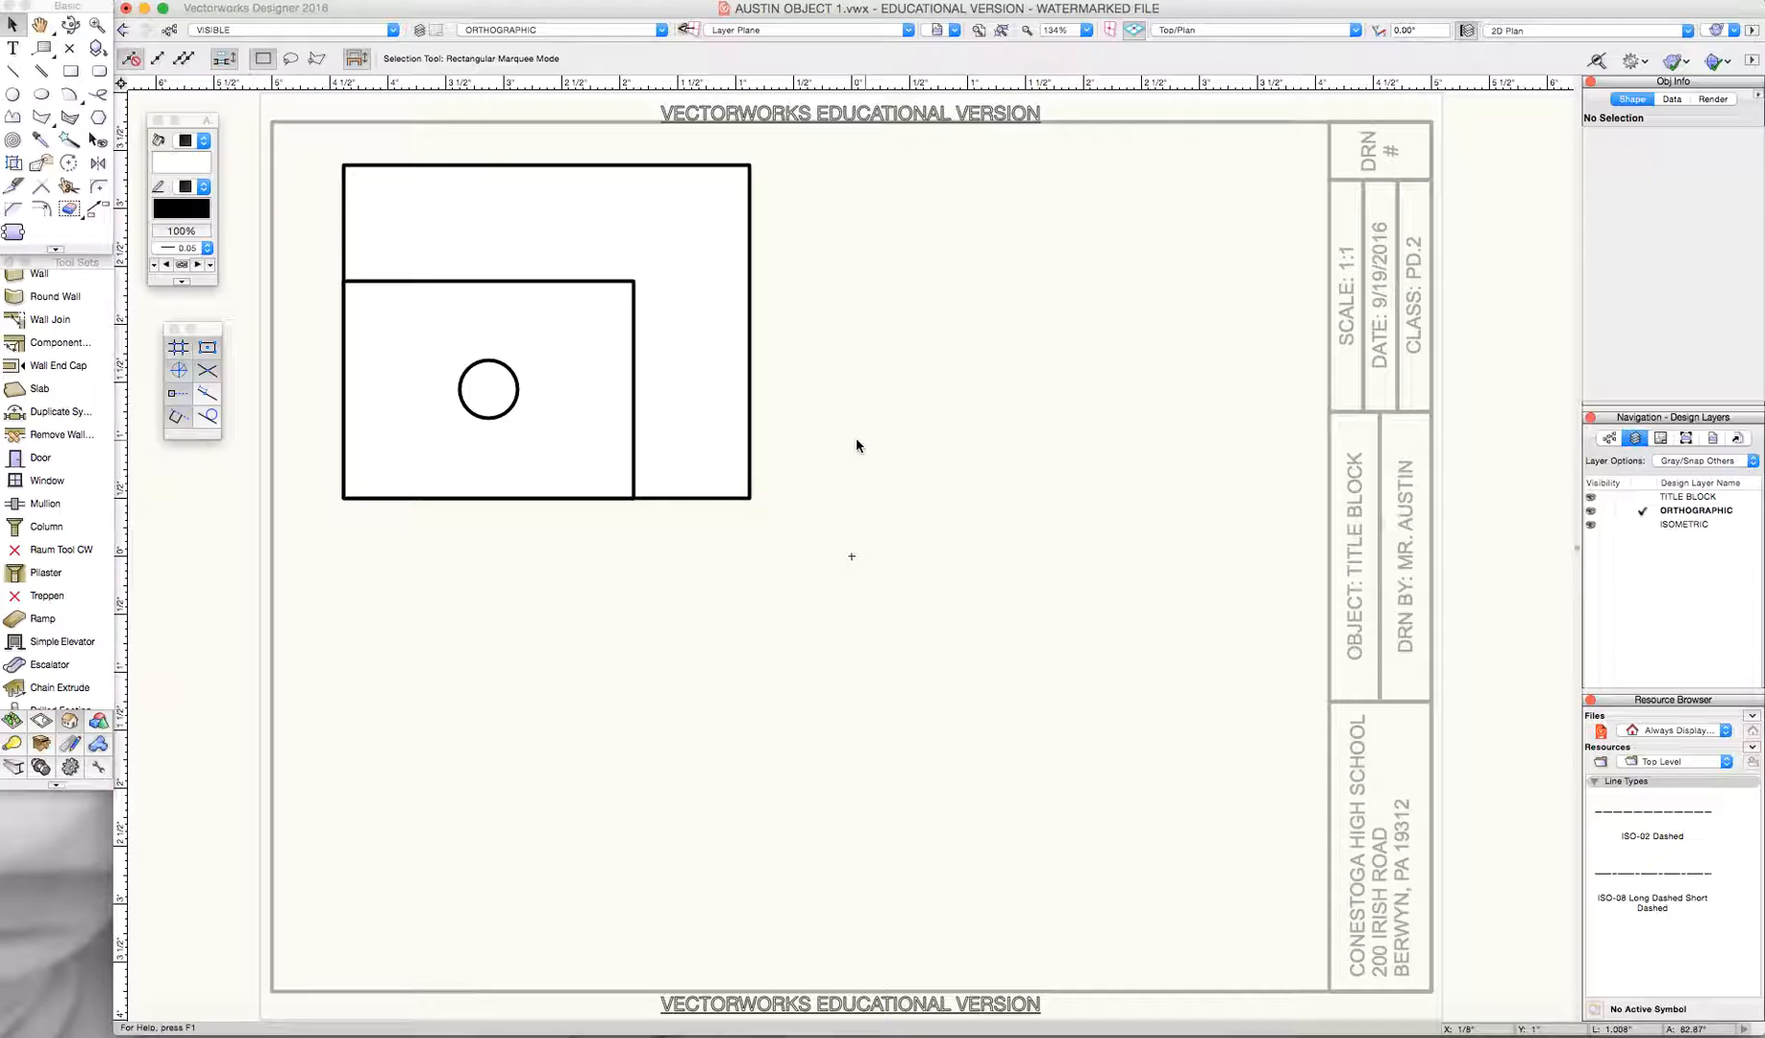
- In the GUIDE class, draw vertical lines from the large rectangle's lower-left corner and the circle's left edge down to the sheet's bottom border
{"action": "left_click", "coordinate": [19, 75]}
{"action": "left_click", "coordinate": [277, 30]}
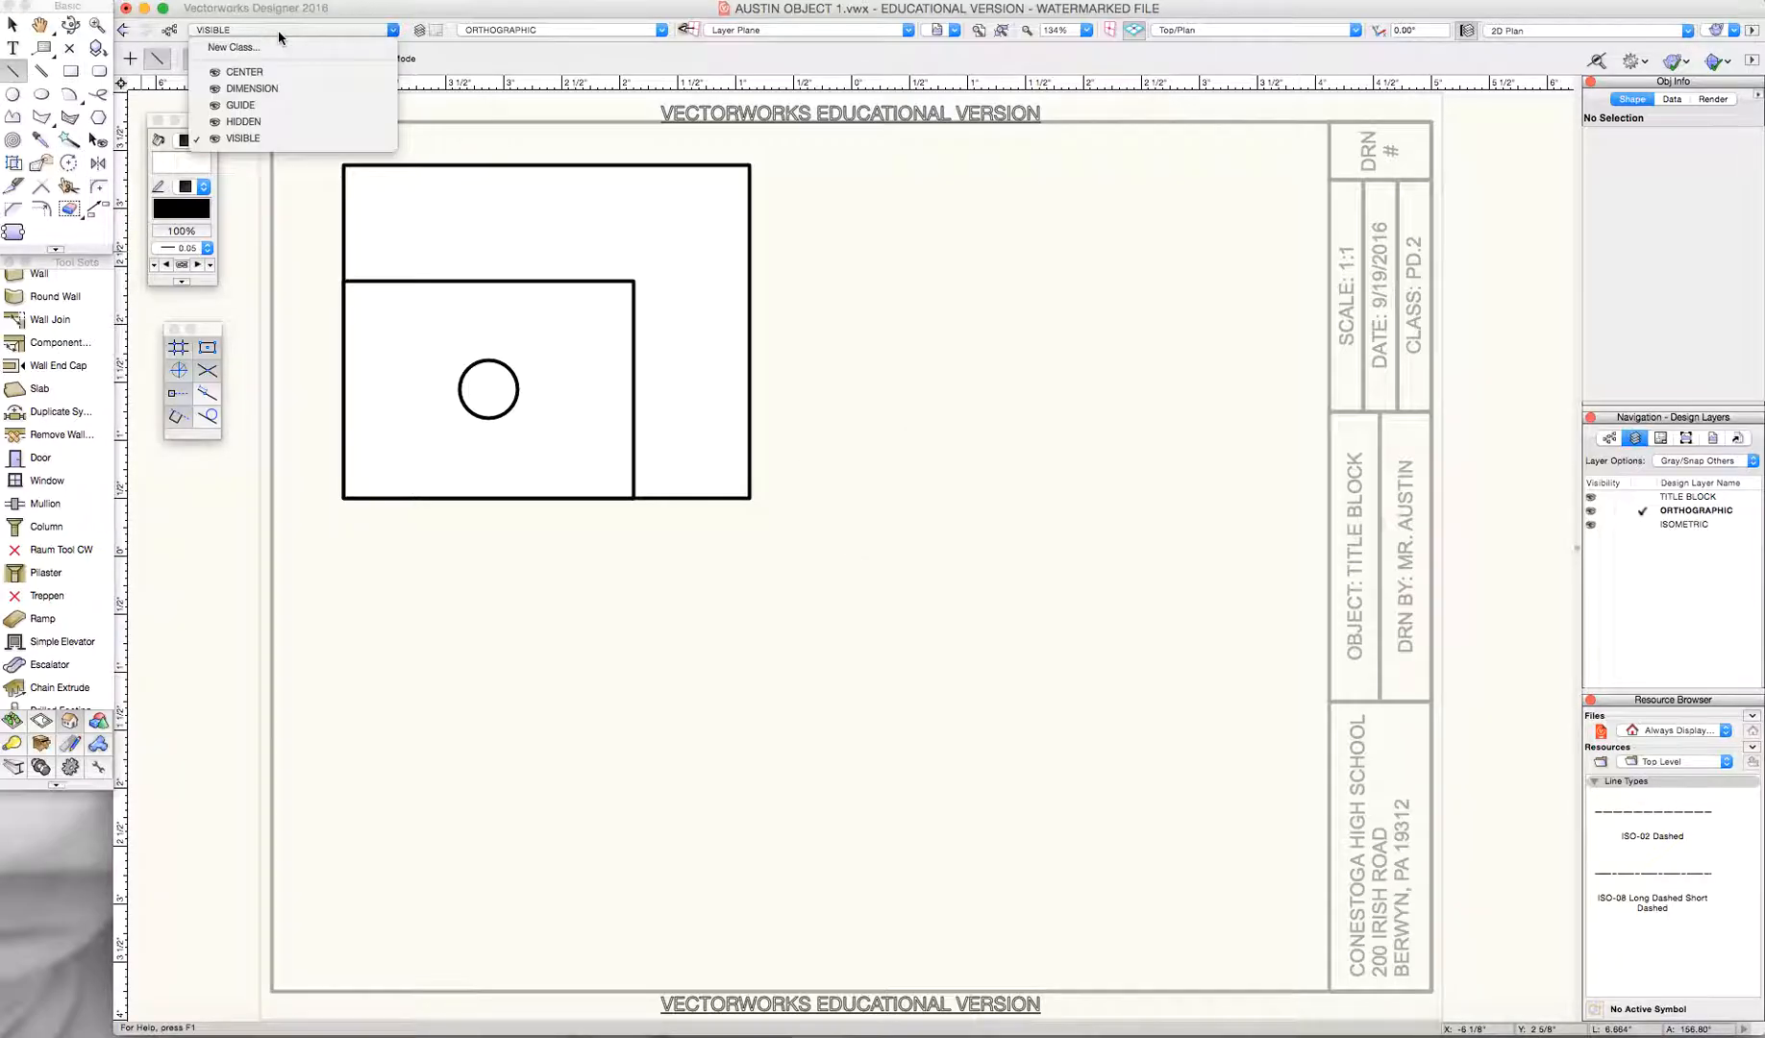
{"action": "left_click", "coordinate": [279, 106]}
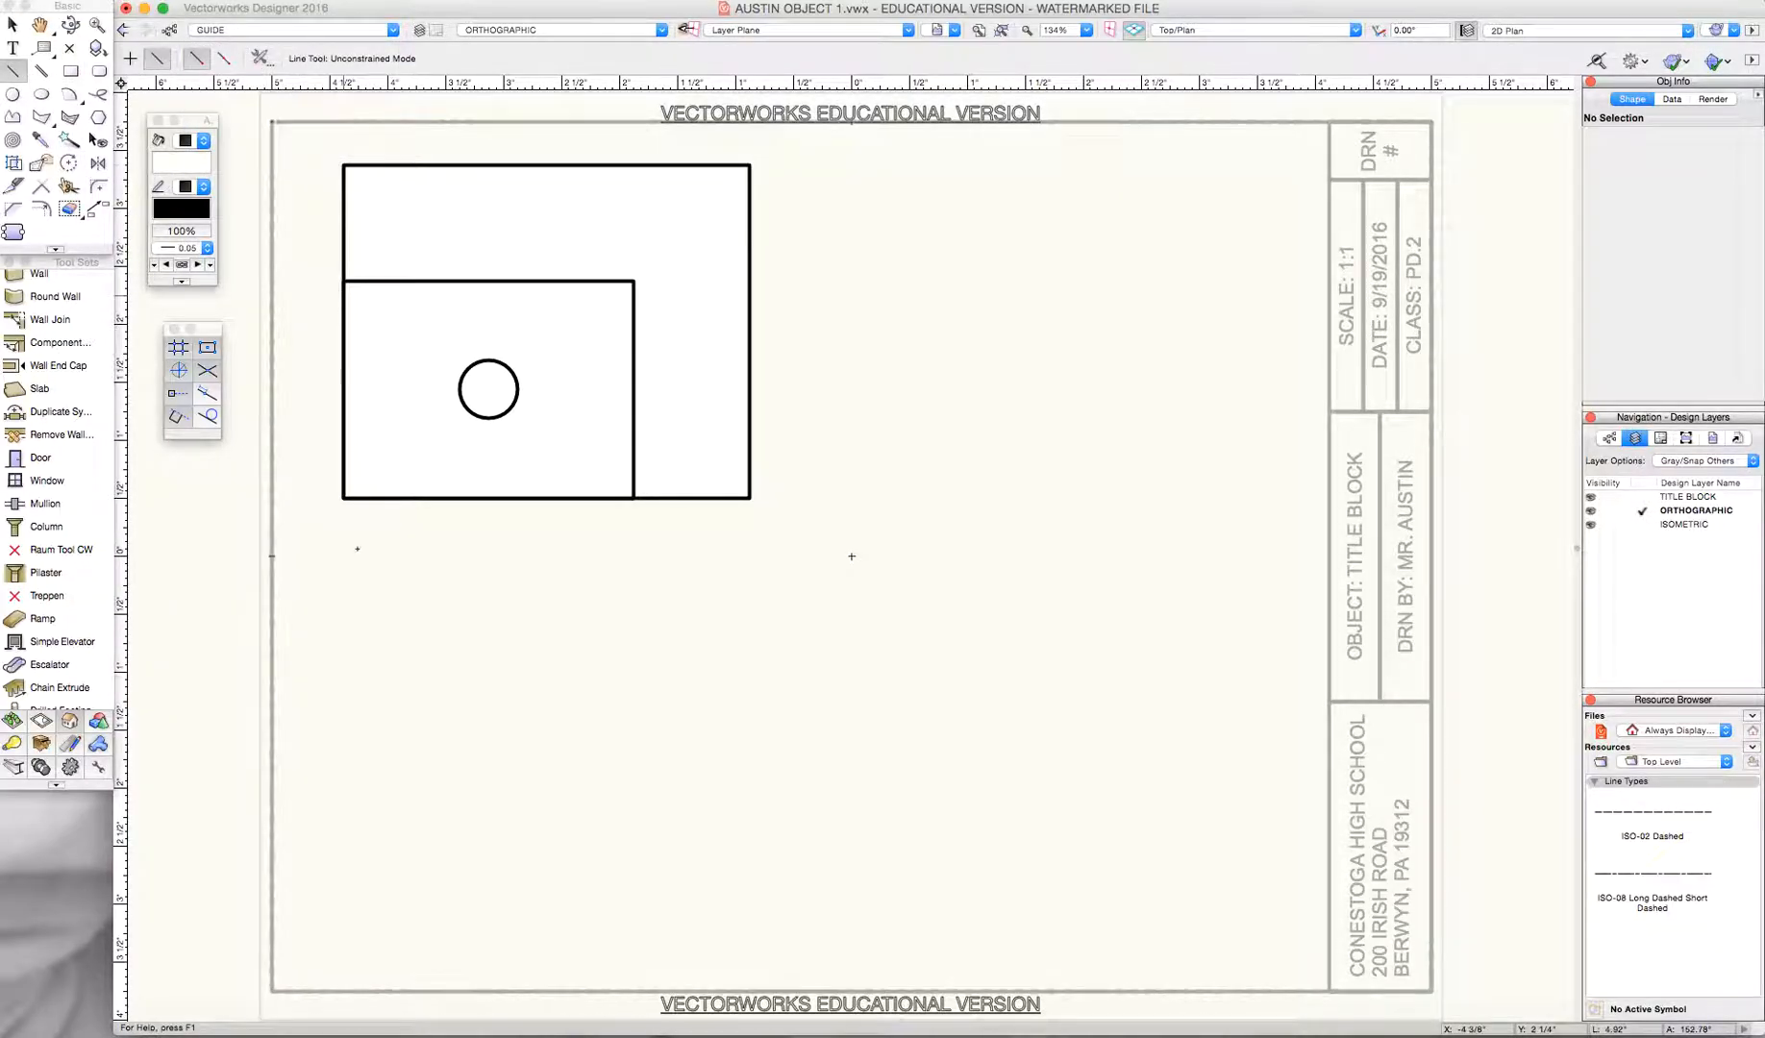
{"action": "left_click", "coordinate": [344, 498]}
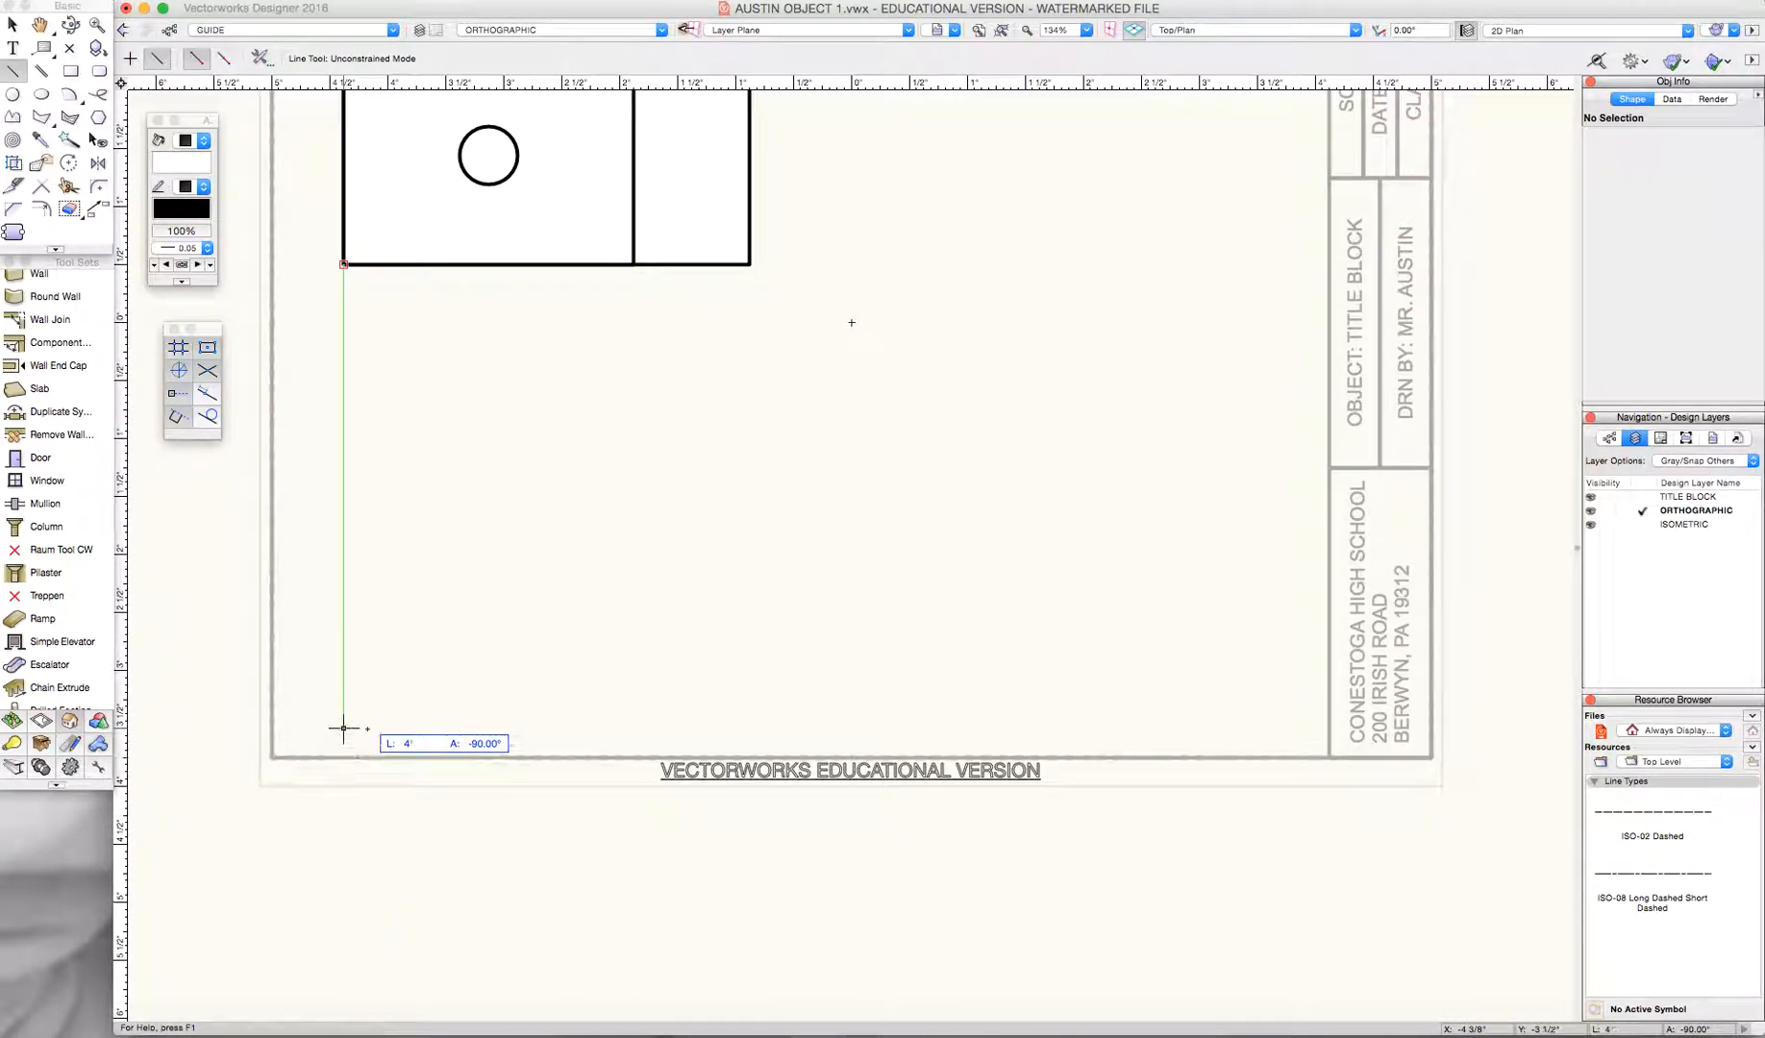
{"action": "left_click", "coordinate": [344, 756]}
{"action": "left_click", "coordinate": [459, 156]}
{"action": "left_click", "coordinate": [459, 756]}
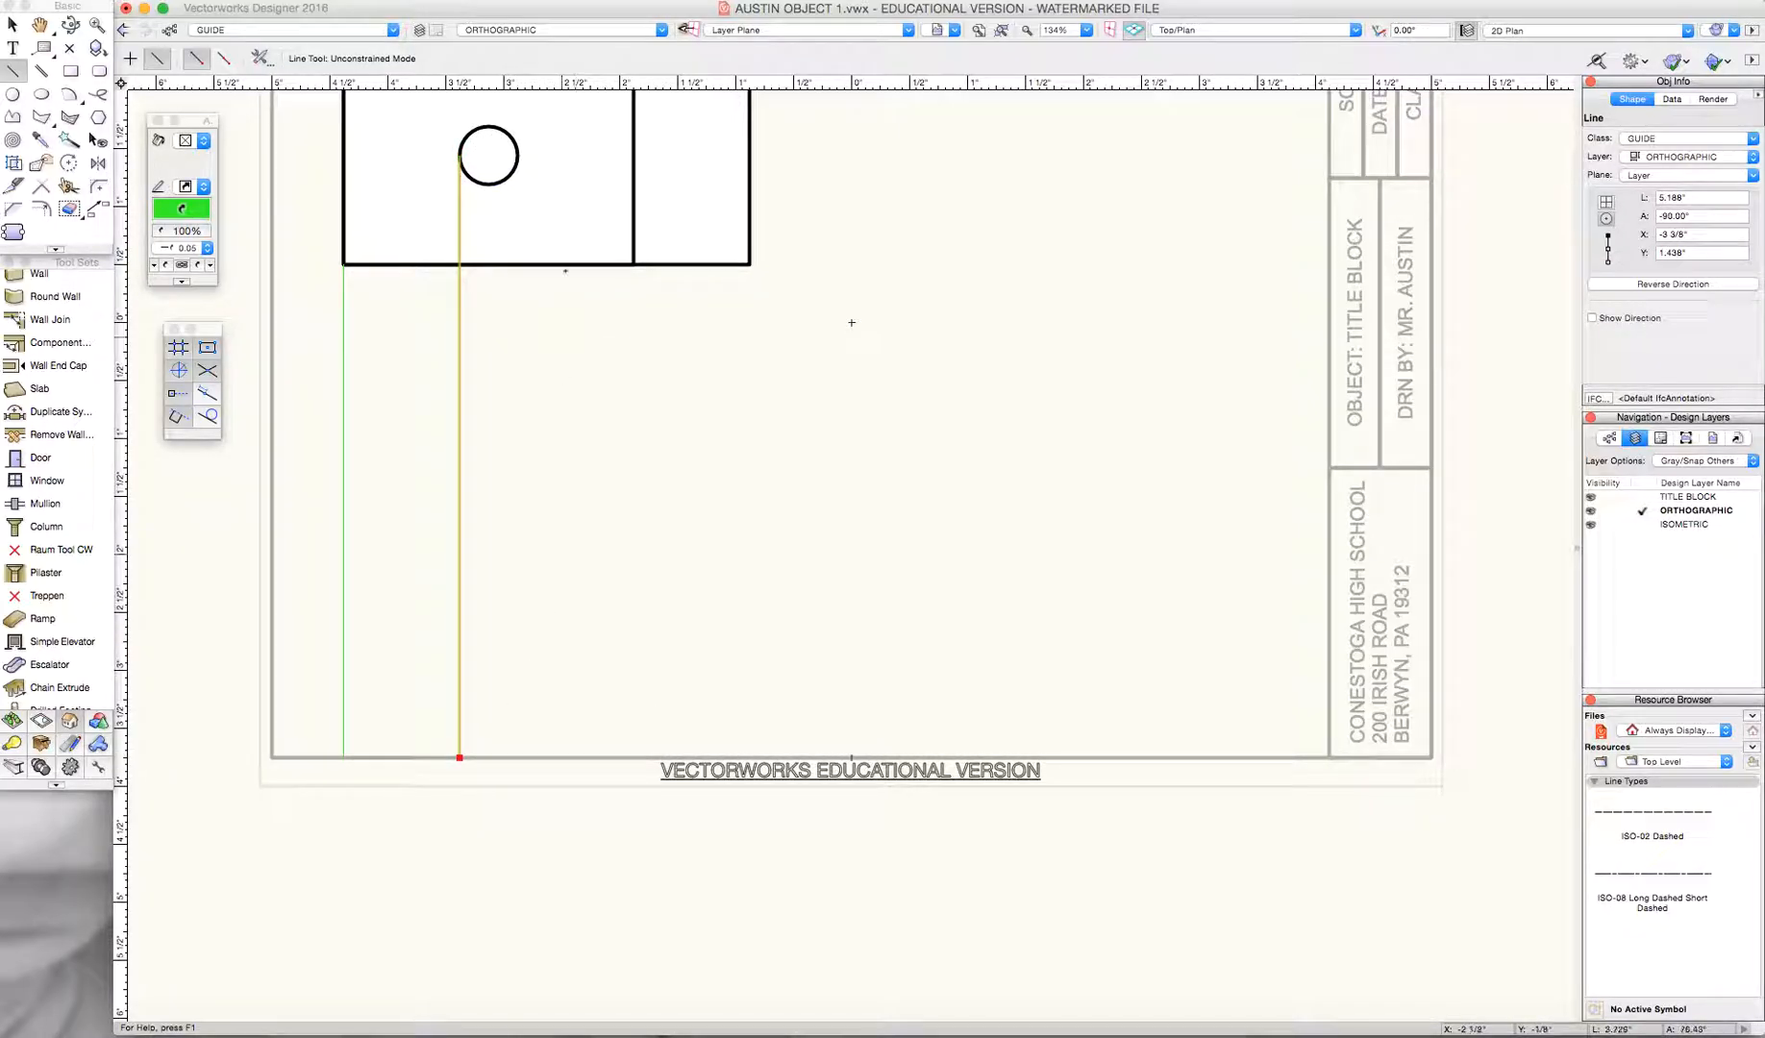
- Draw vertical guide lines to the bottom border from the circle's right edge and from both rectangles' lower-right corners
{"action": "left_click", "coordinate": [519, 156]}
{"action": "left_click", "coordinate": [517, 757]}
{"action": "left_click", "coordinate": [633, 264]}
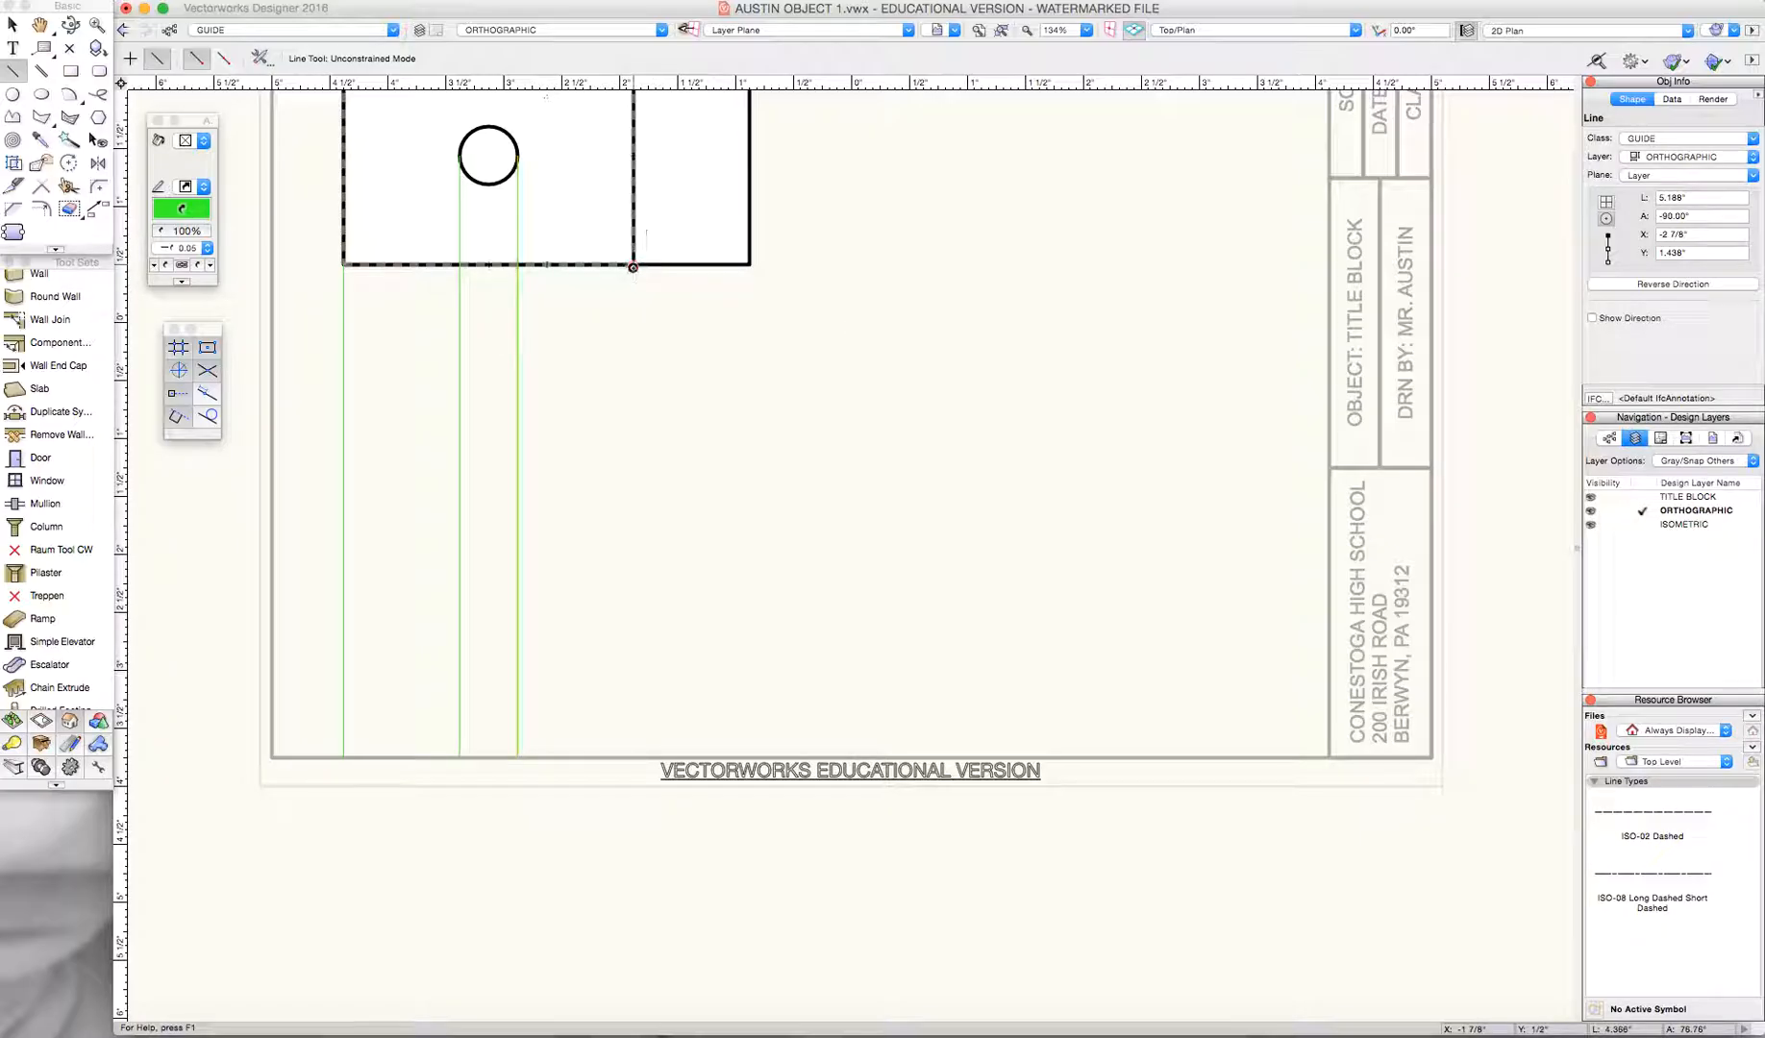
{"action": "left_click", "coordinate": [636, 755]}
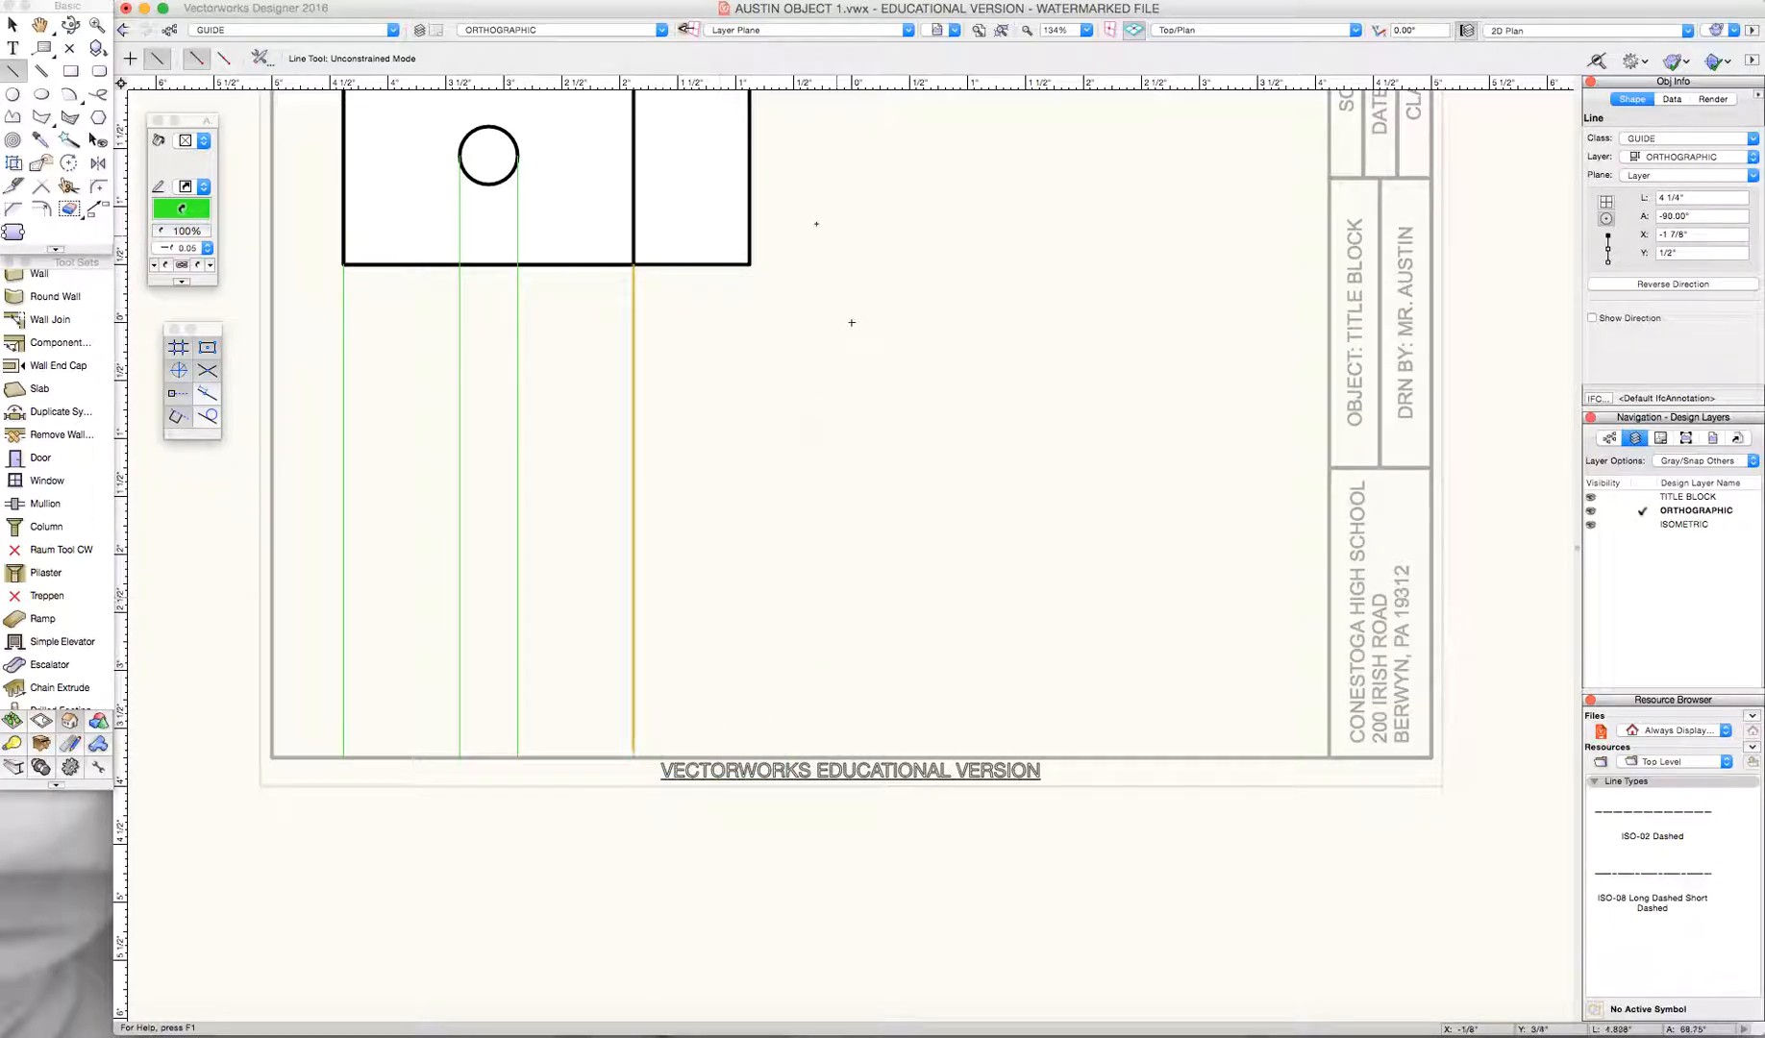
{"action": "left_click", "coordinate": [750, 265]}
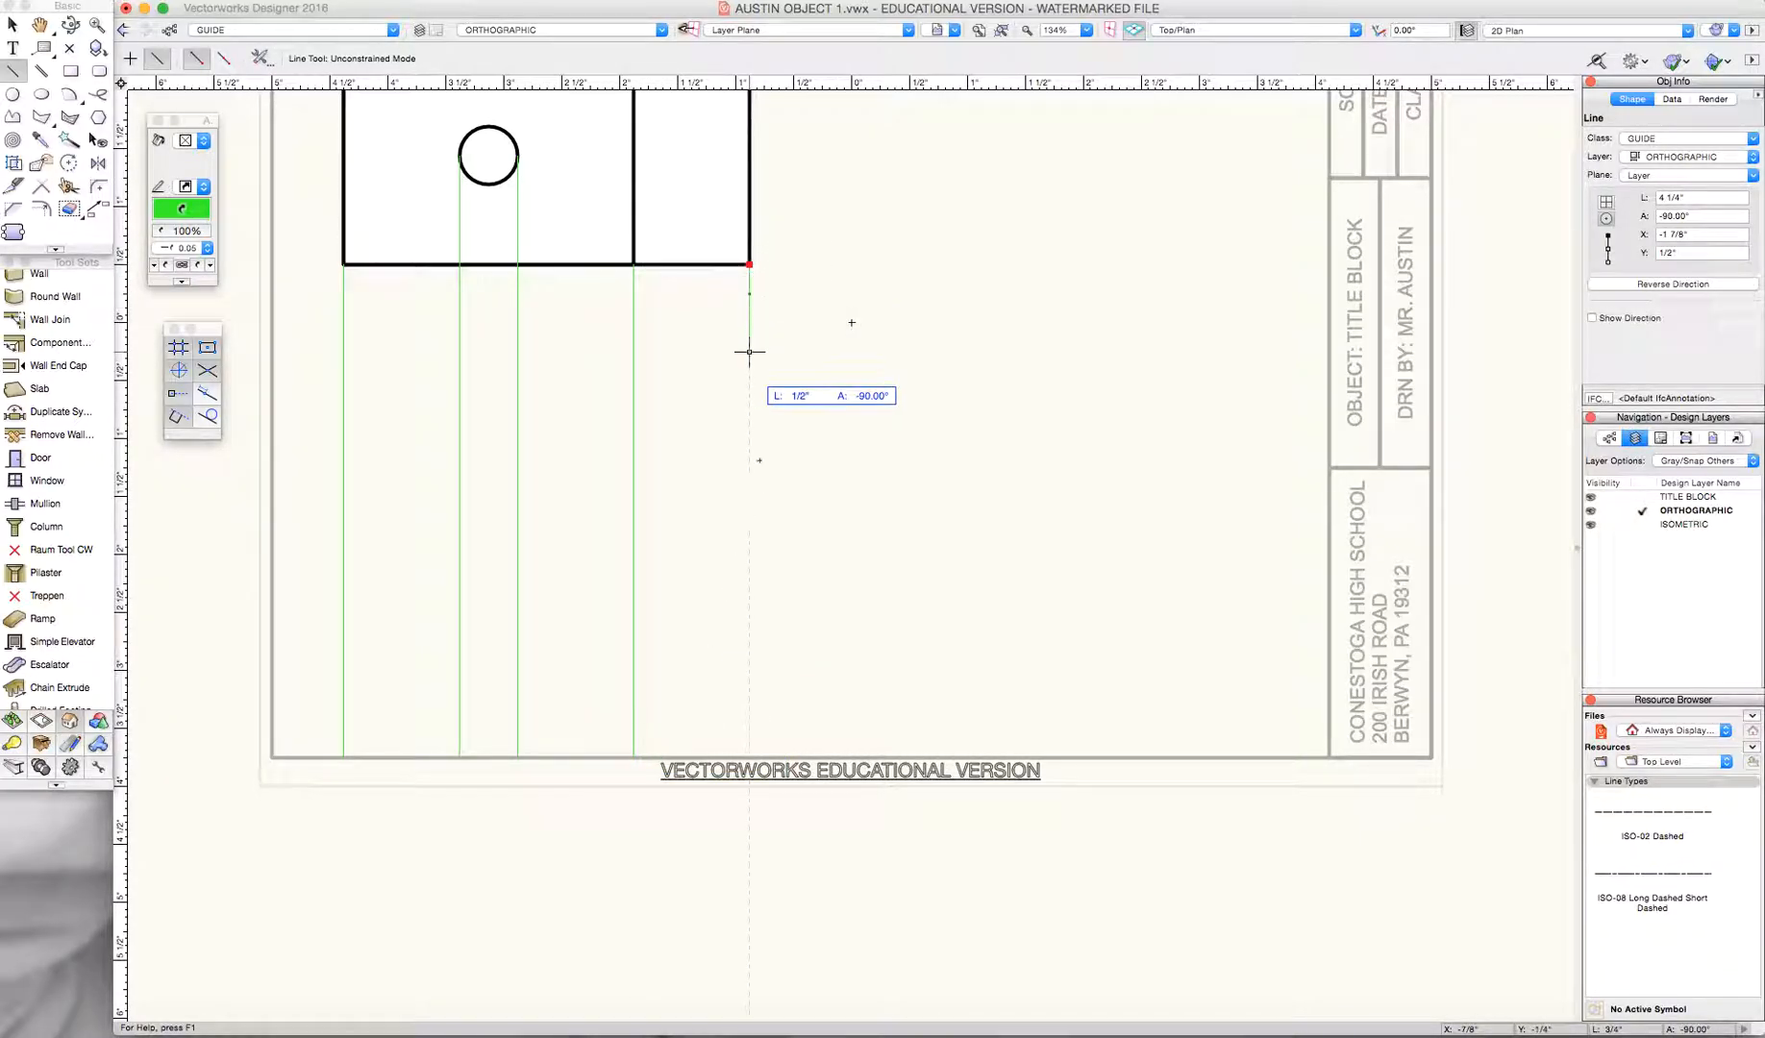
{"action": "left_click", "coordinate": [750, 757]}
- Draw a vertical guide line from the circle's center to the bottom border and a horizontal one about 8 7/8" long just above that border
{"action": "left_click", "coordinate": [488, 155]}
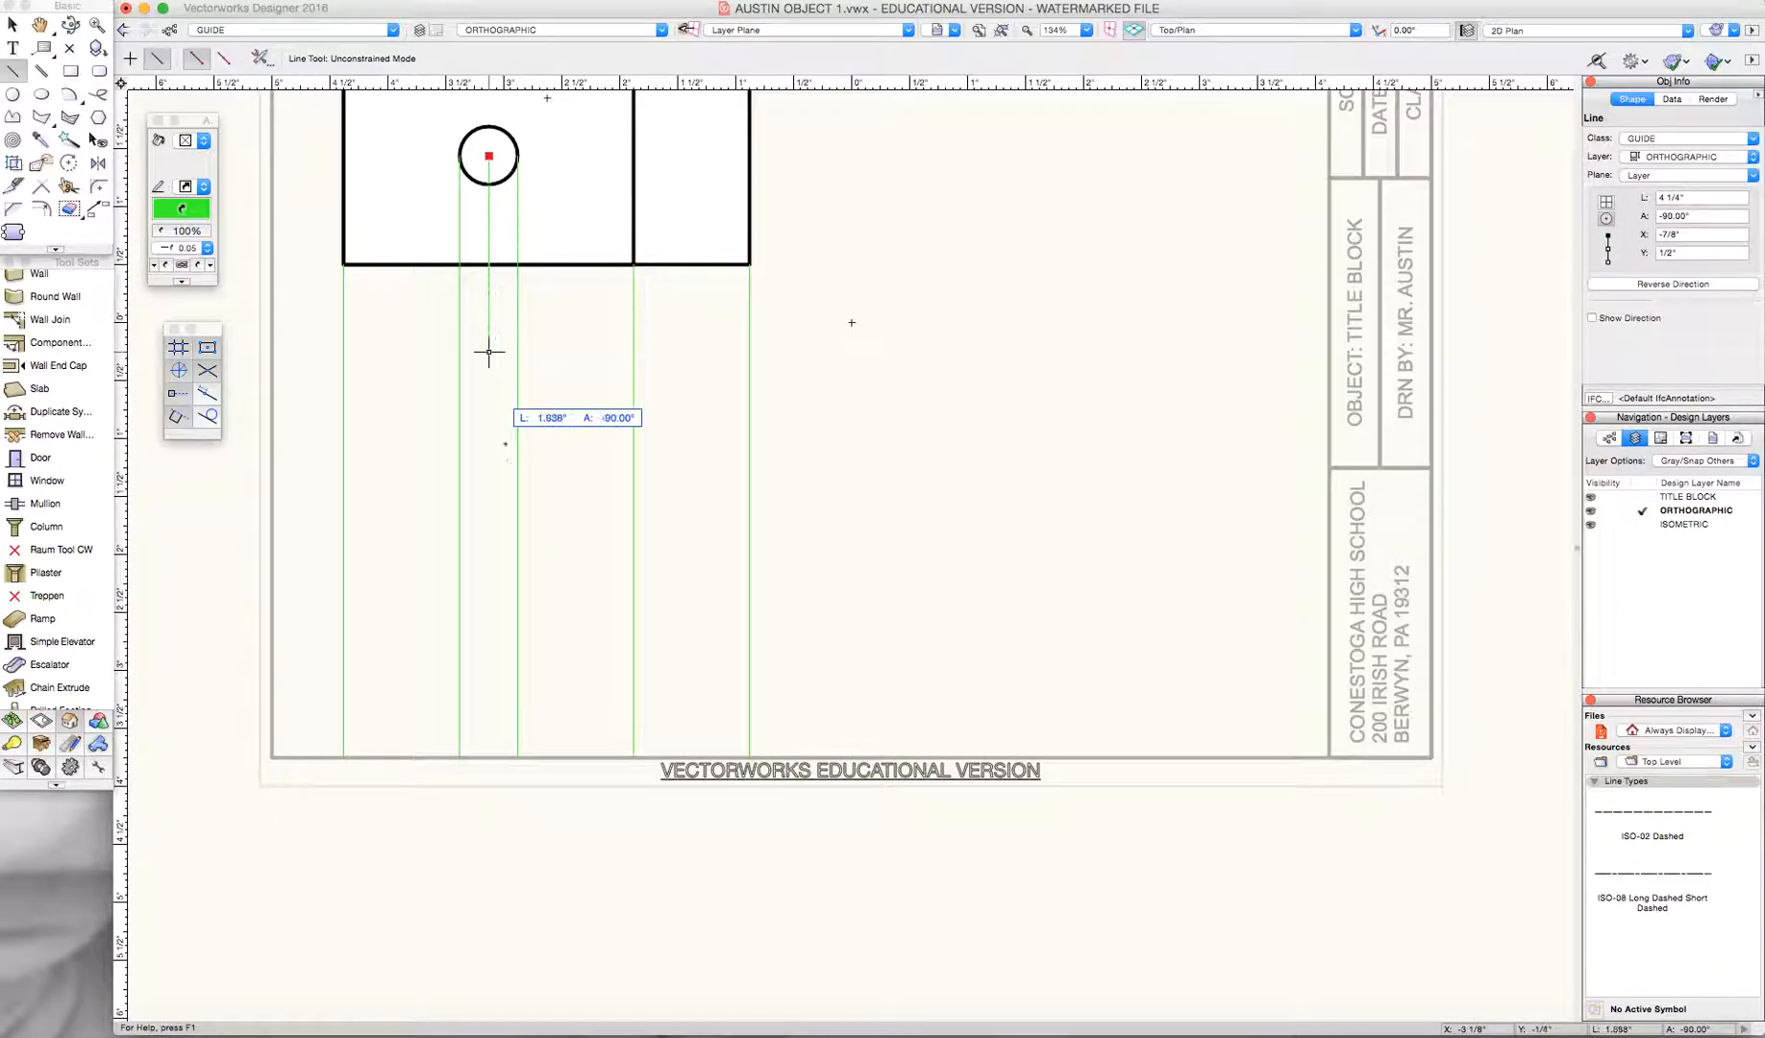
{"action": "left_click", "coordinate": [489, 757]}
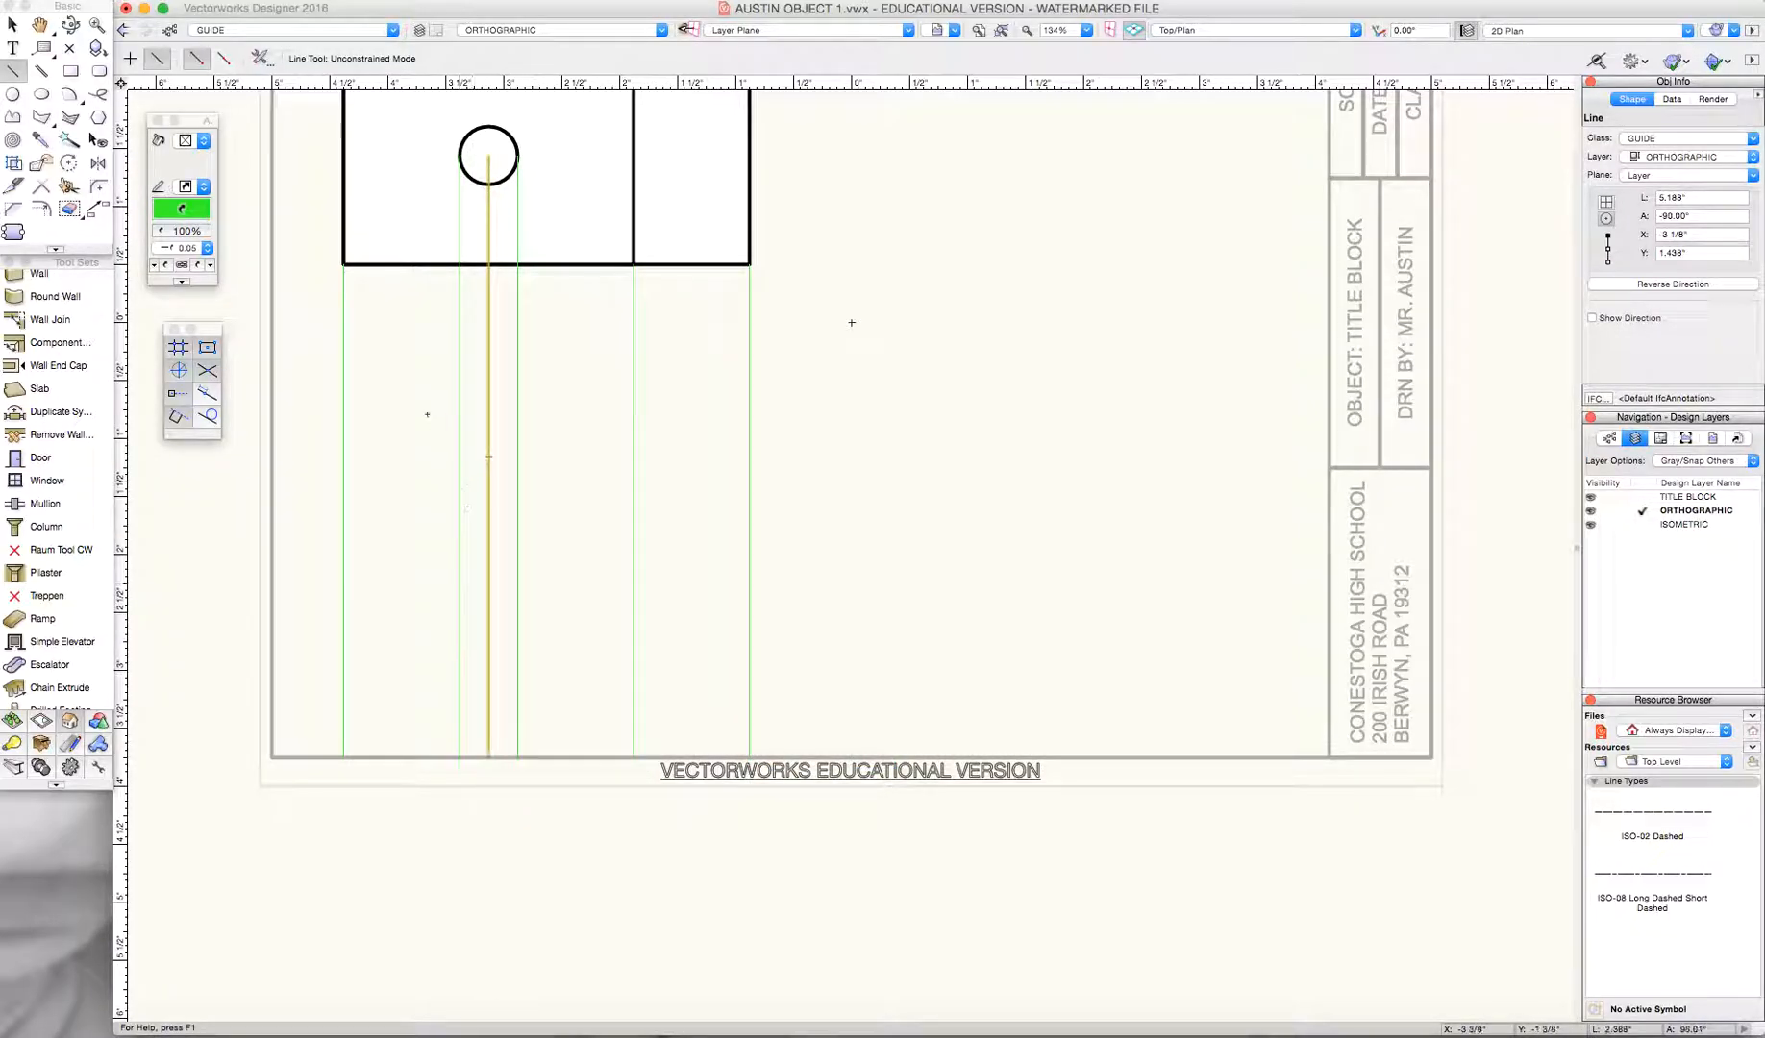
{"action": "left_click", "coordinate": [343, 742]}
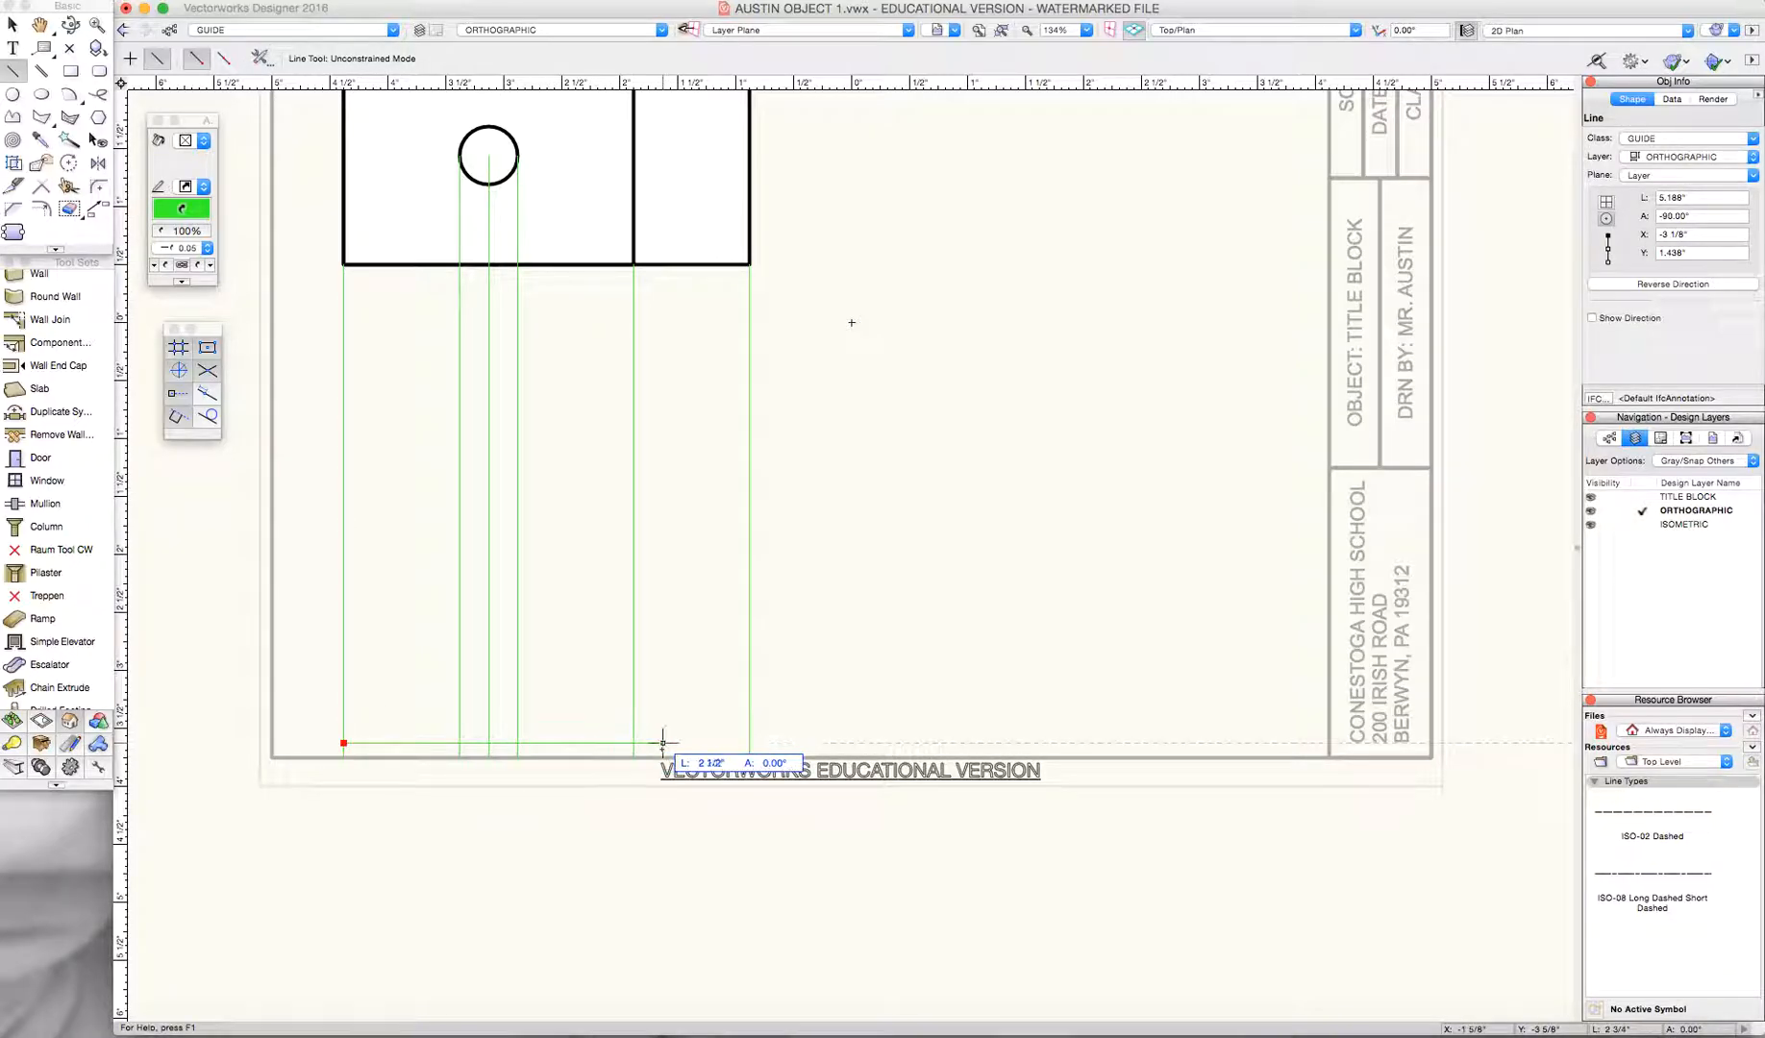
{"action": "left_click", "coordinate": [1365, 743]}
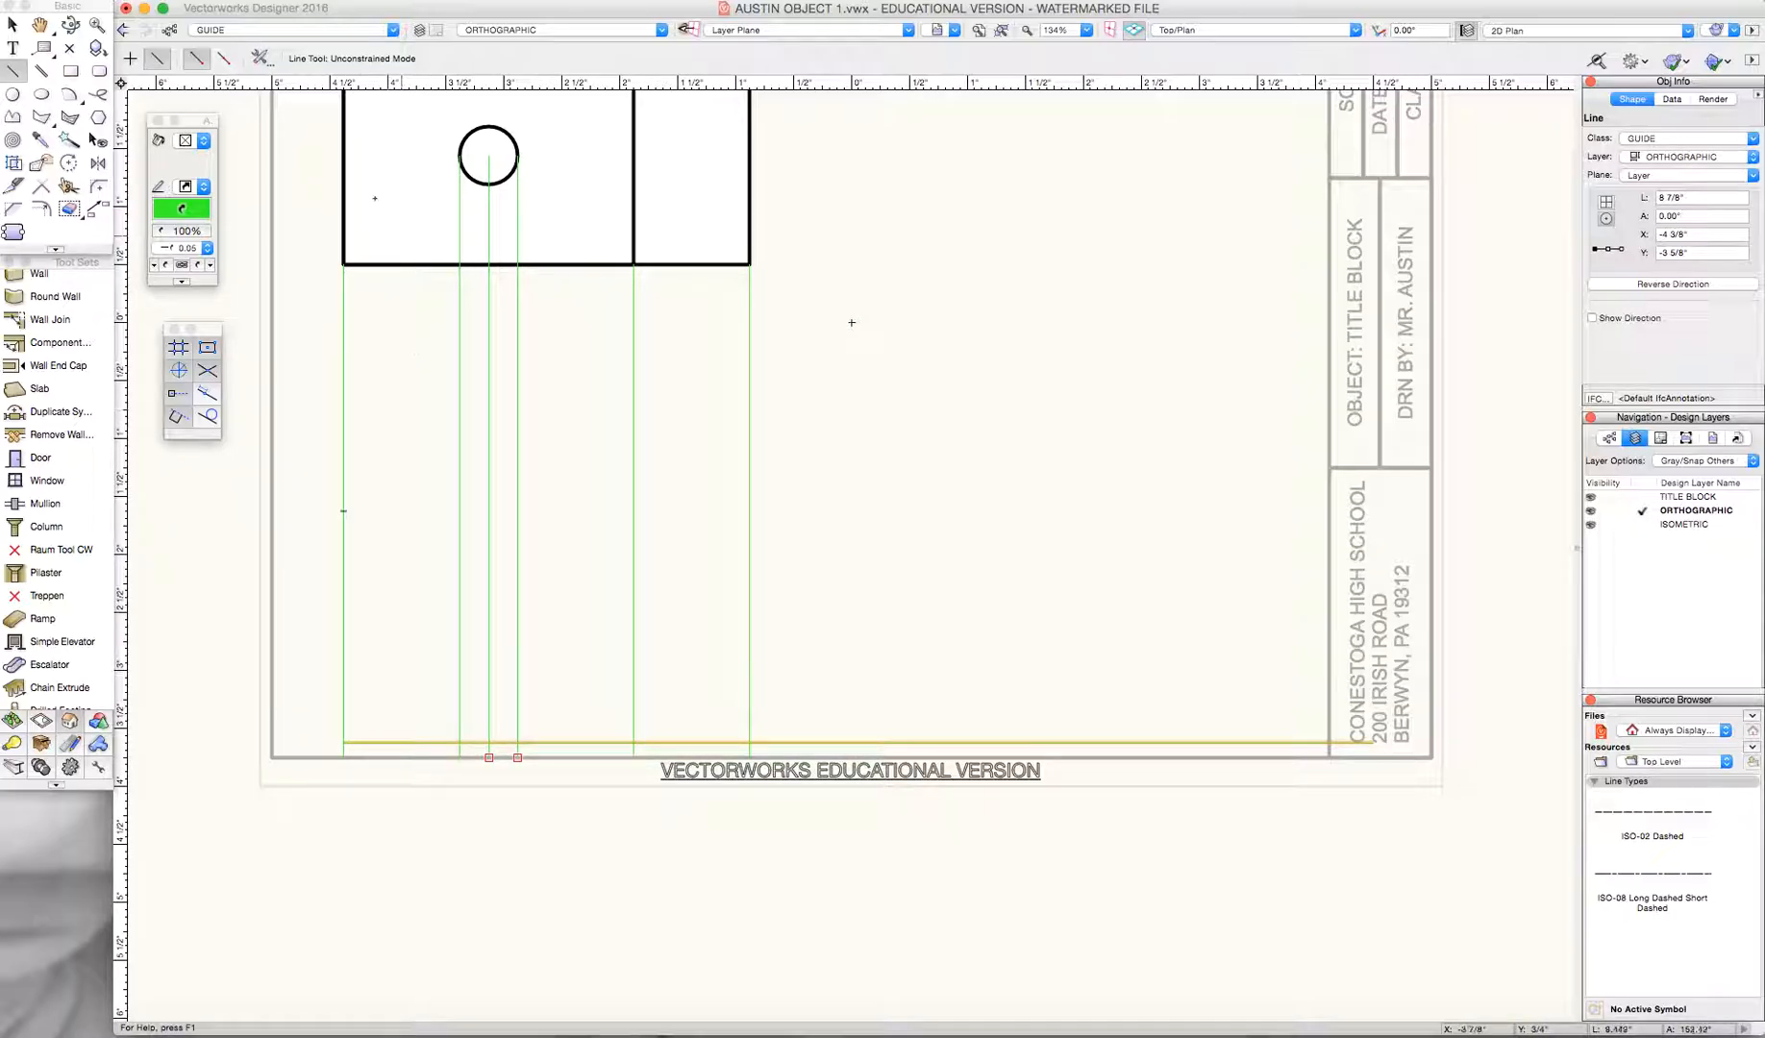
{"action": "left_click", "coordinate": [13, 24]}
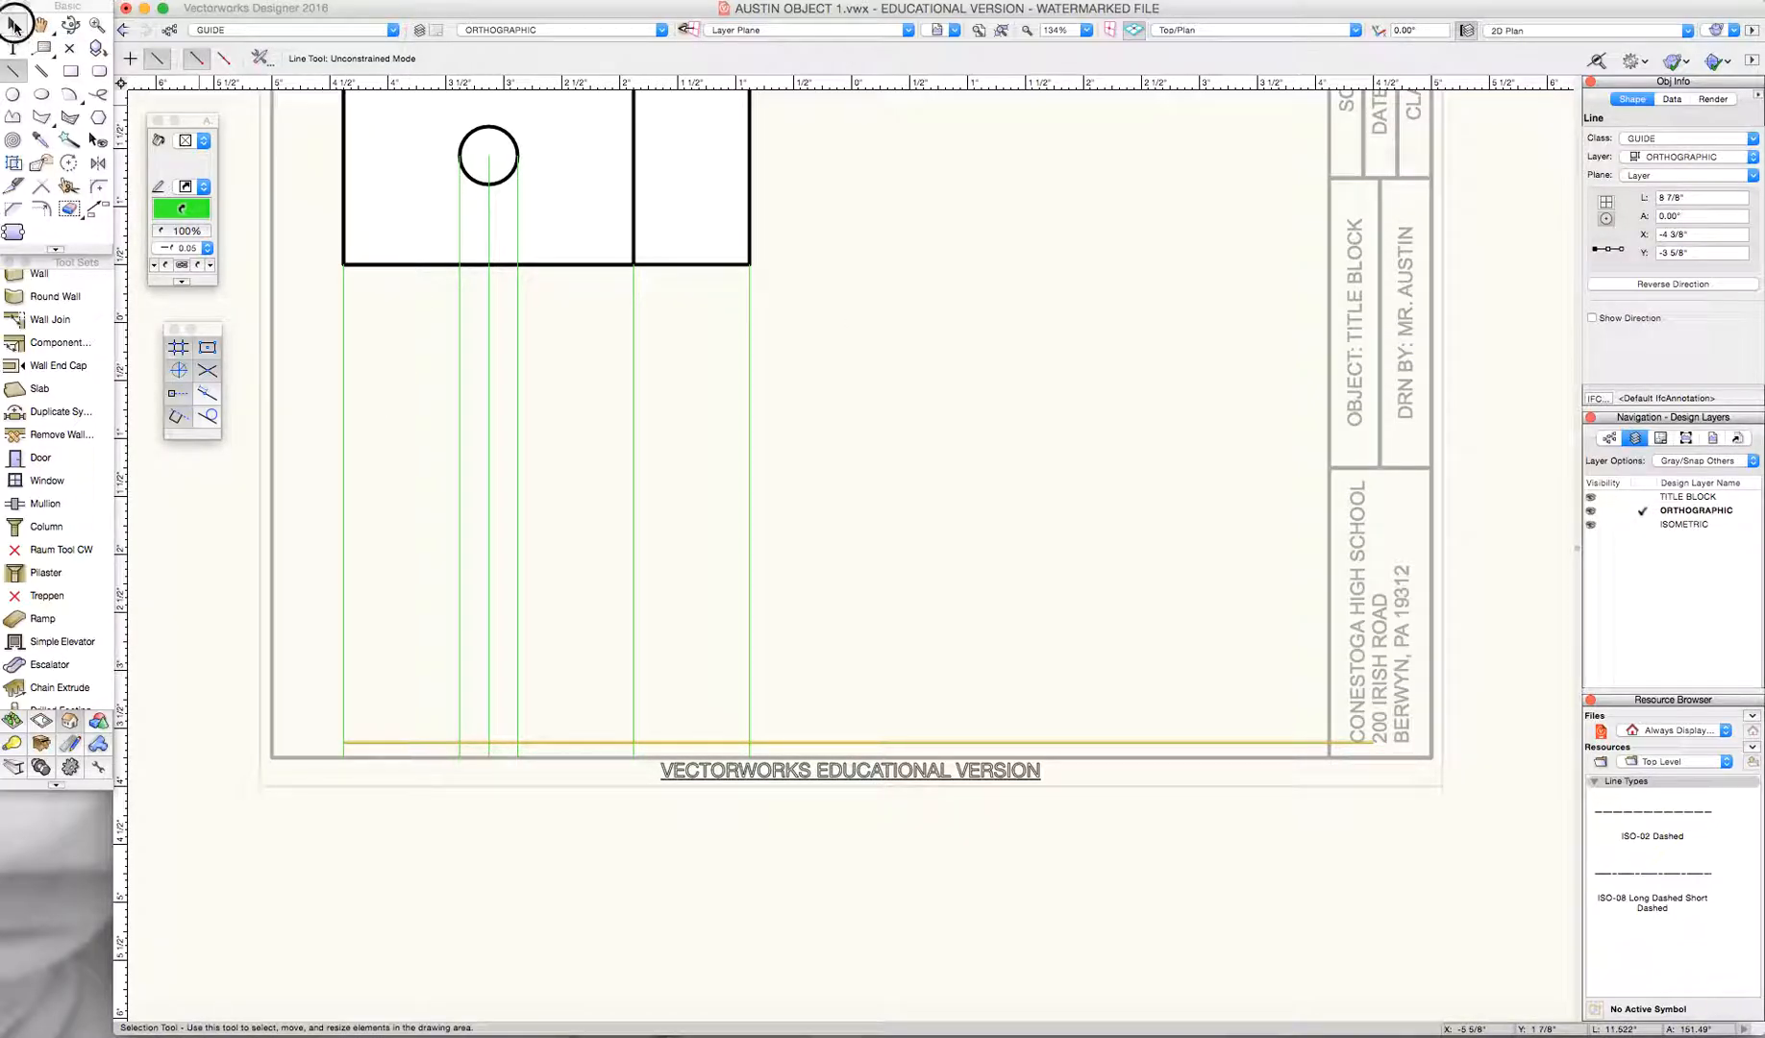
{"action": "left_click", "coordinate": [42, 119]}
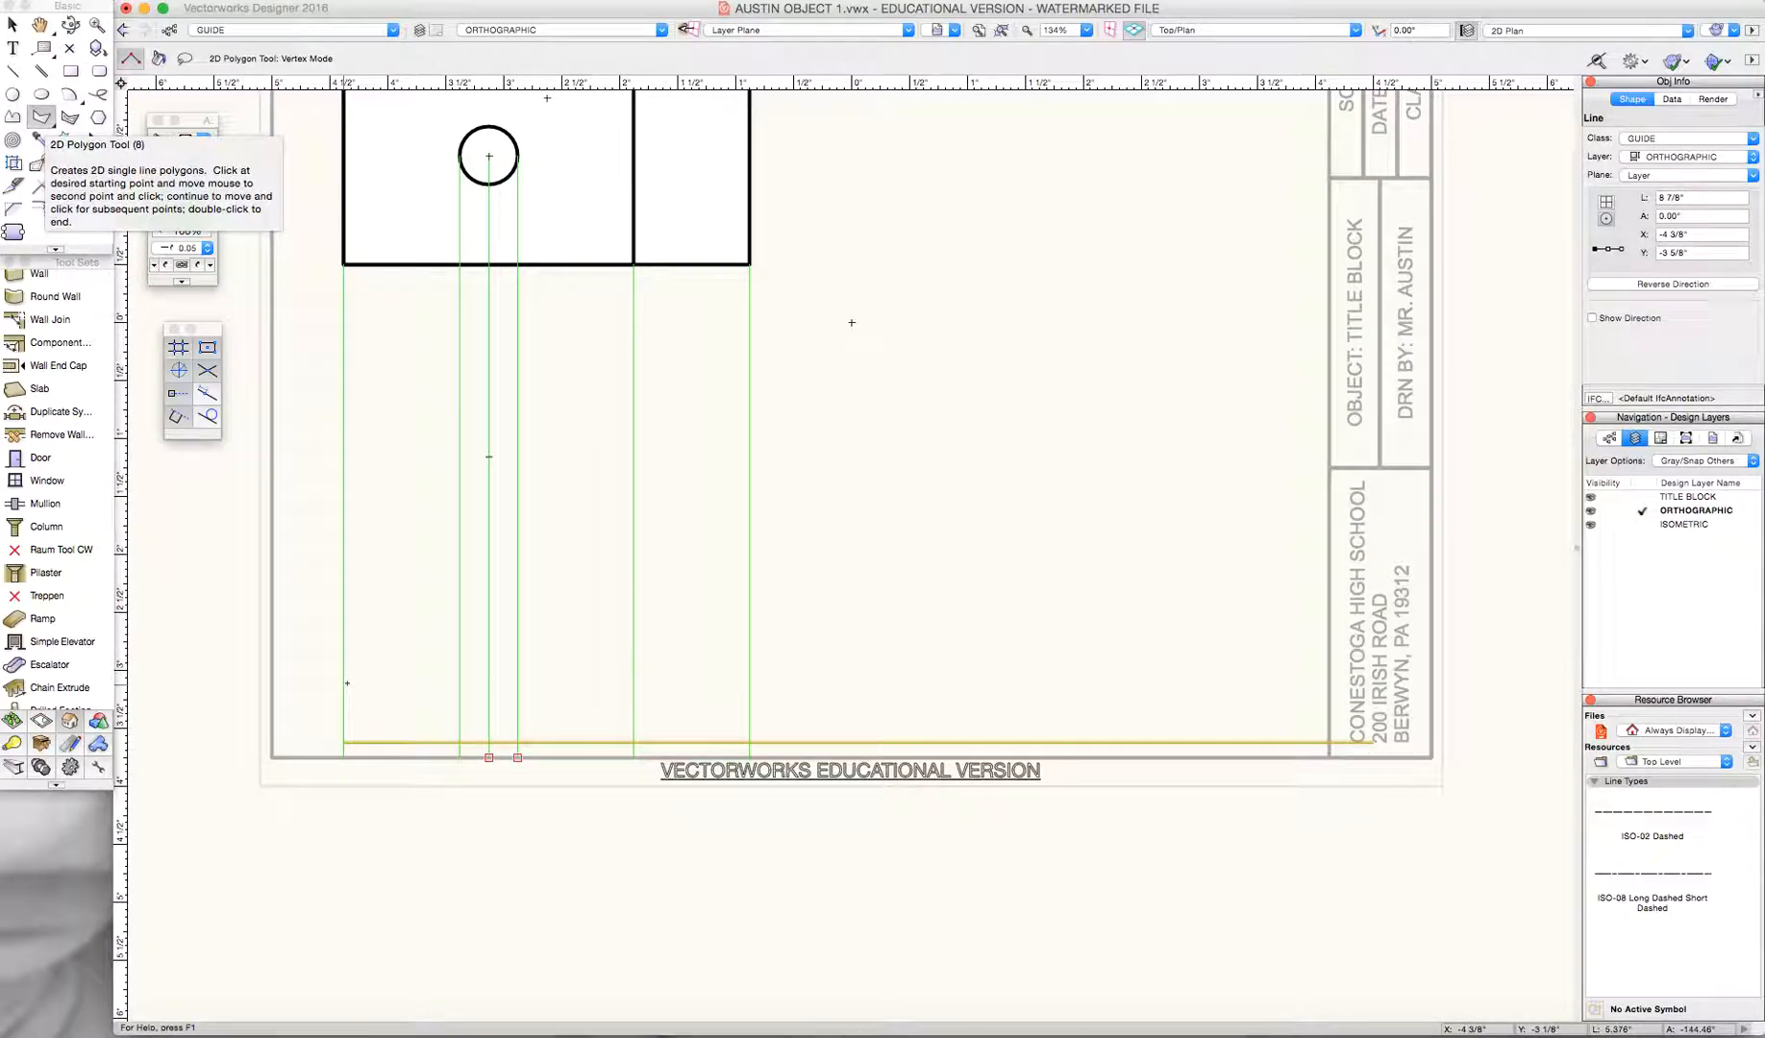
{"action": "left_click", "coordinate": [343, 741]}
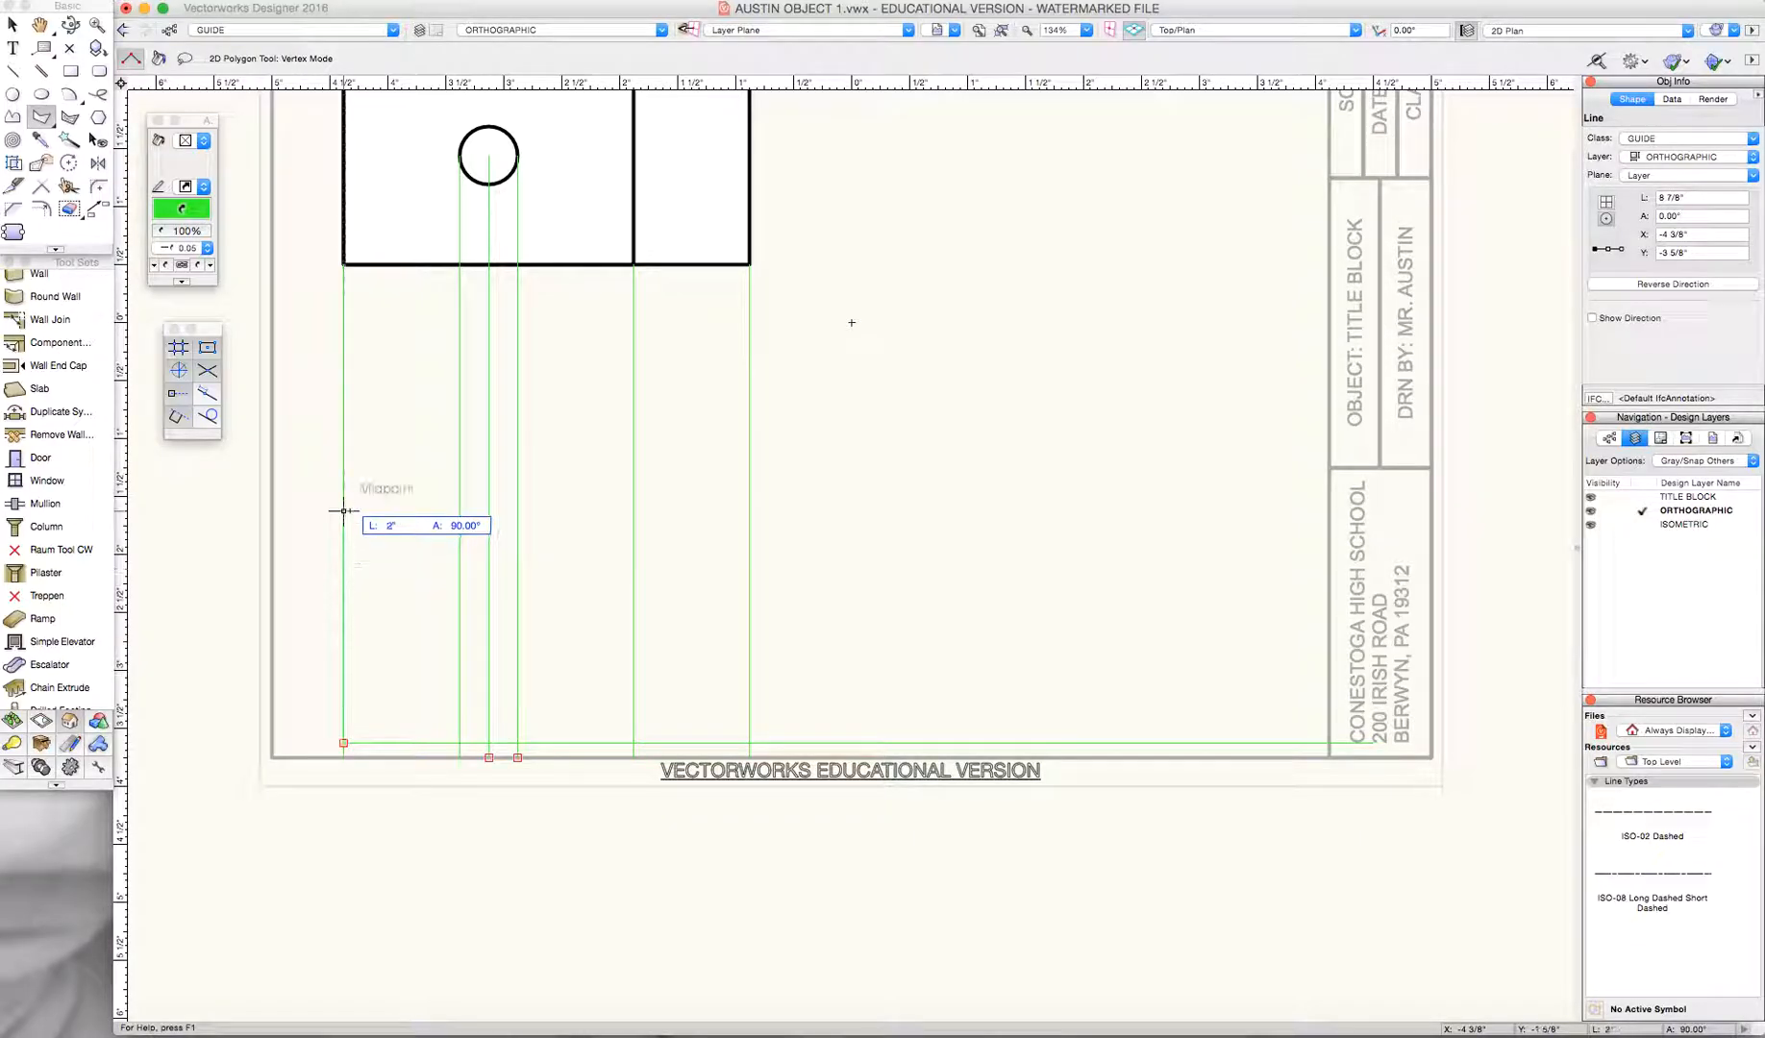
{"action": "key", "text": "Tab"}
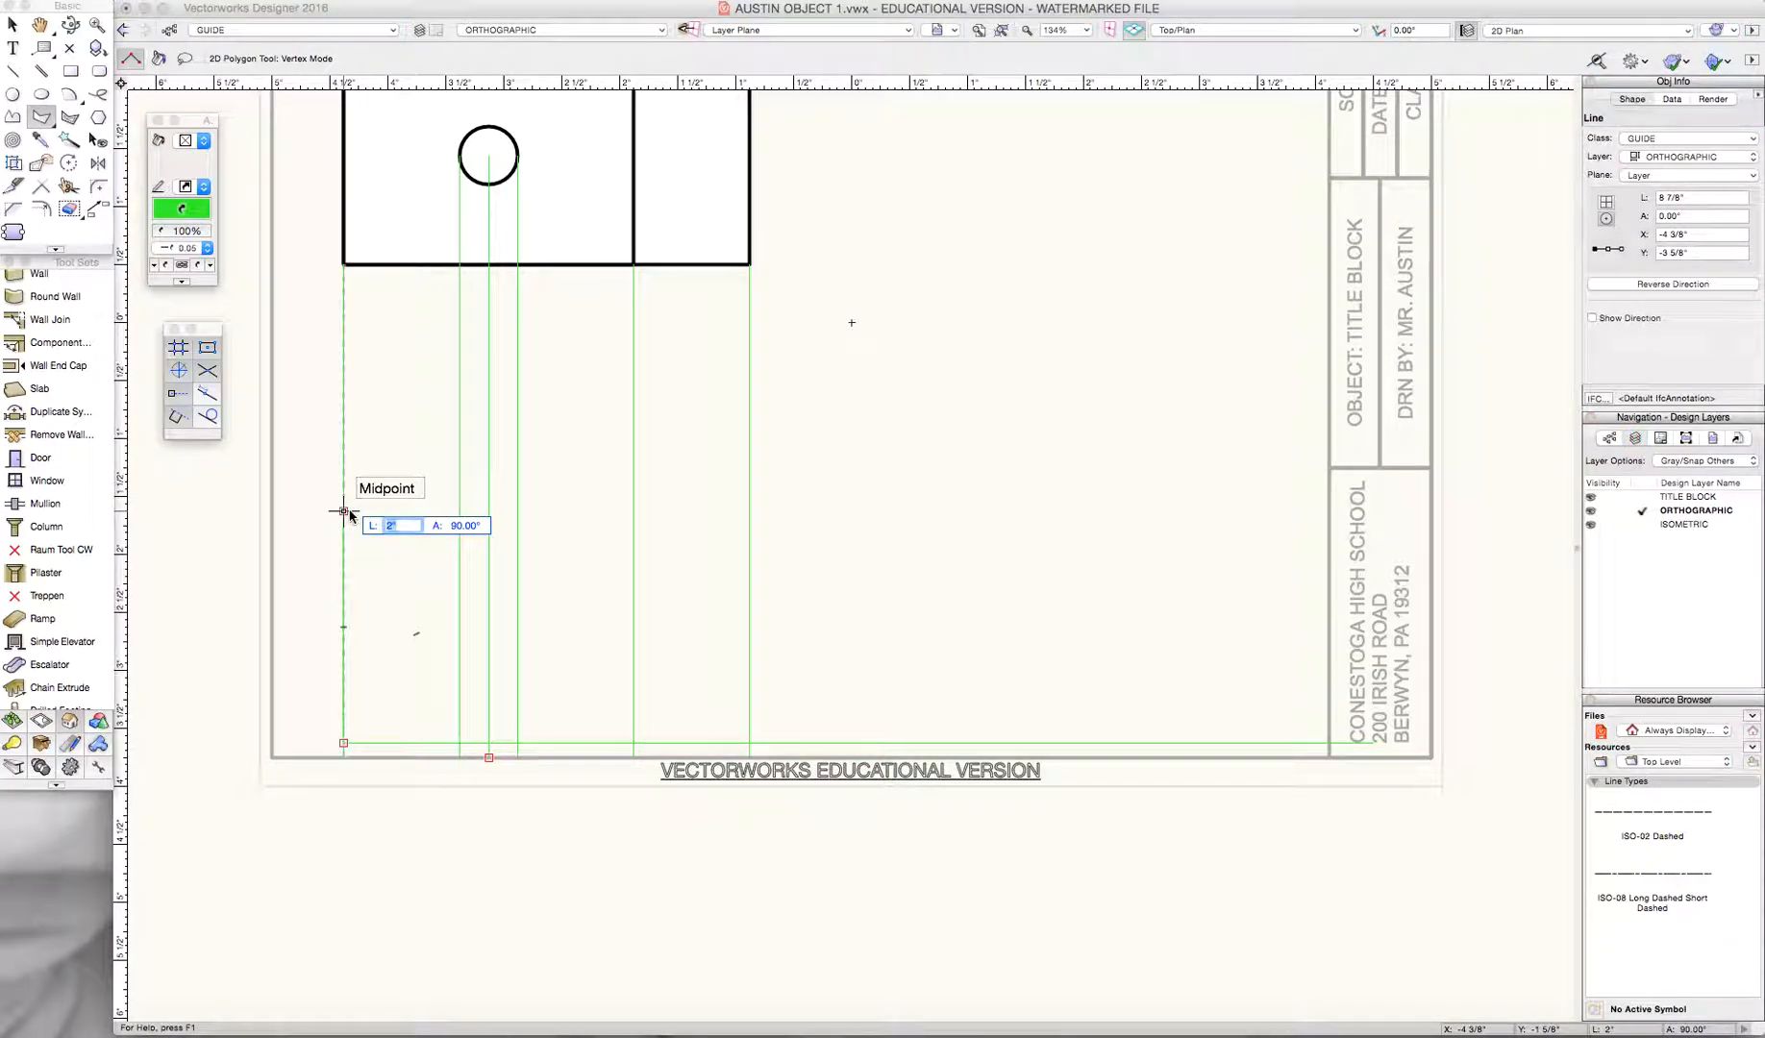
{"action": "key", "text": "Return"}
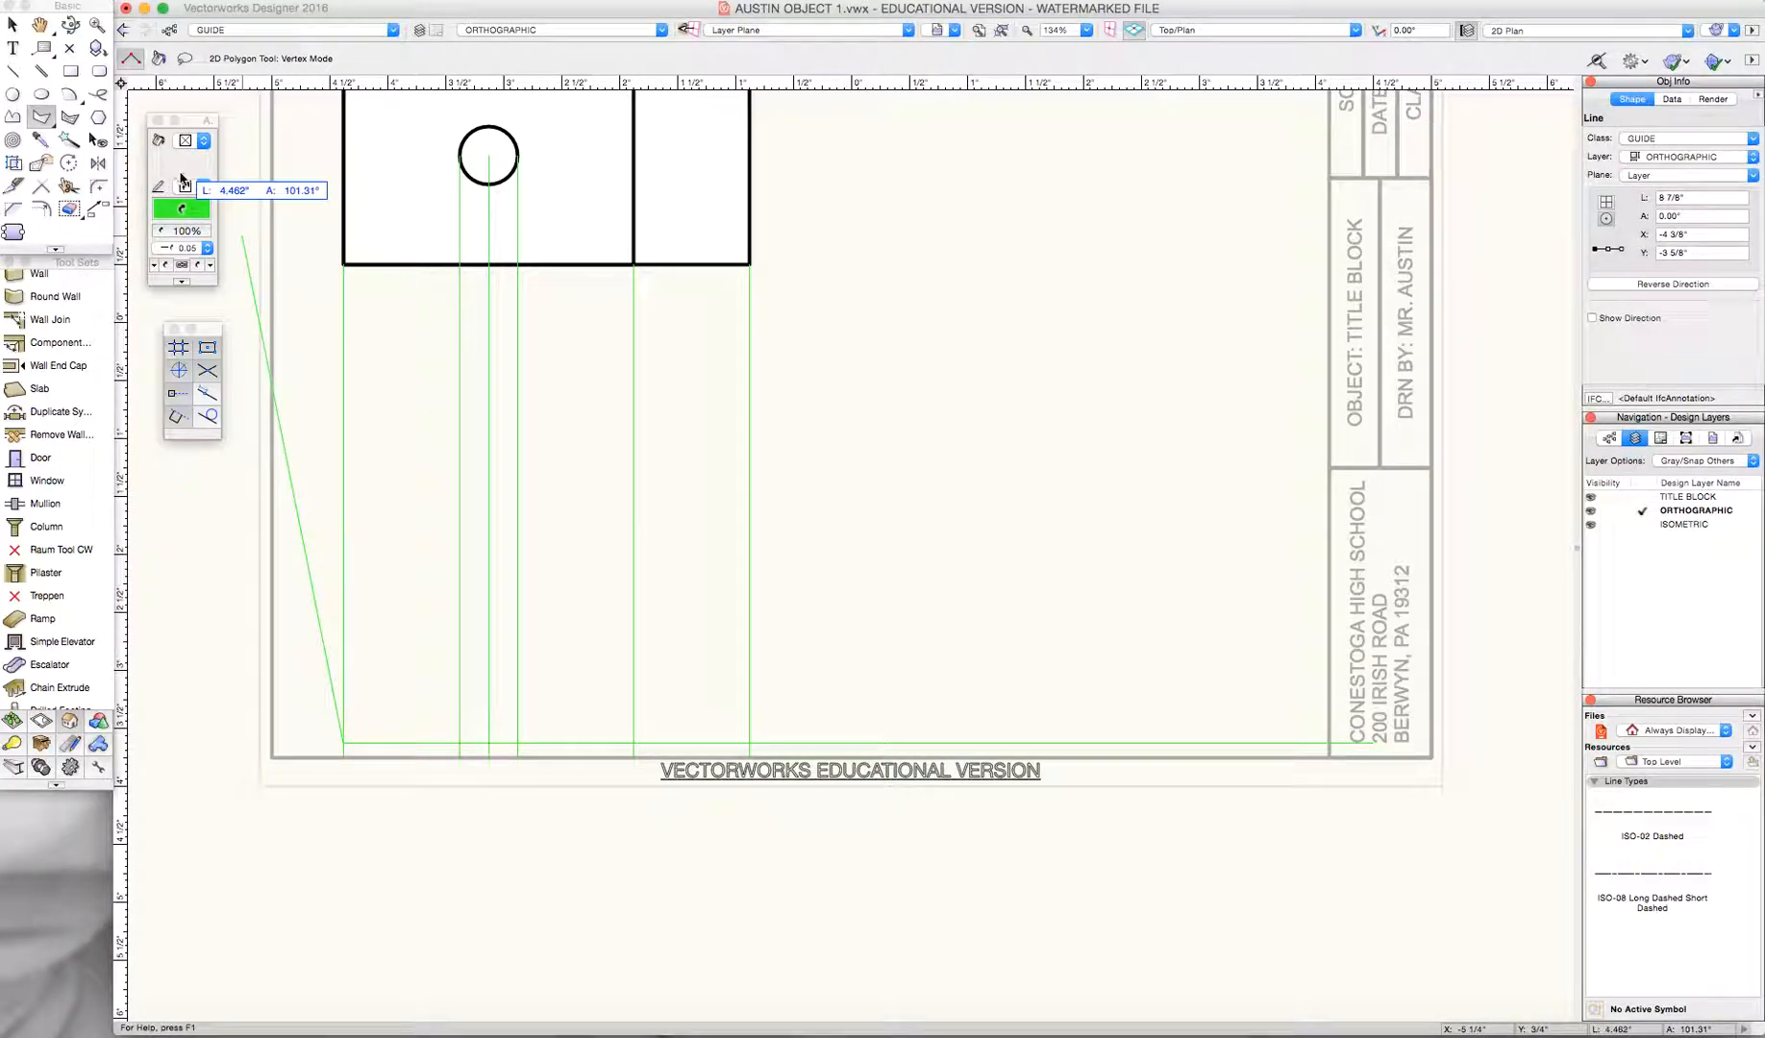
{"action": "key", "text": "Escape"}
- In the VISIBLE class, start the front view polygon at the base guide's left end with a 3" left edge and a top edge to the small rectangle's right guide
{"action": "left_click", "coordinate": [289, 30]}
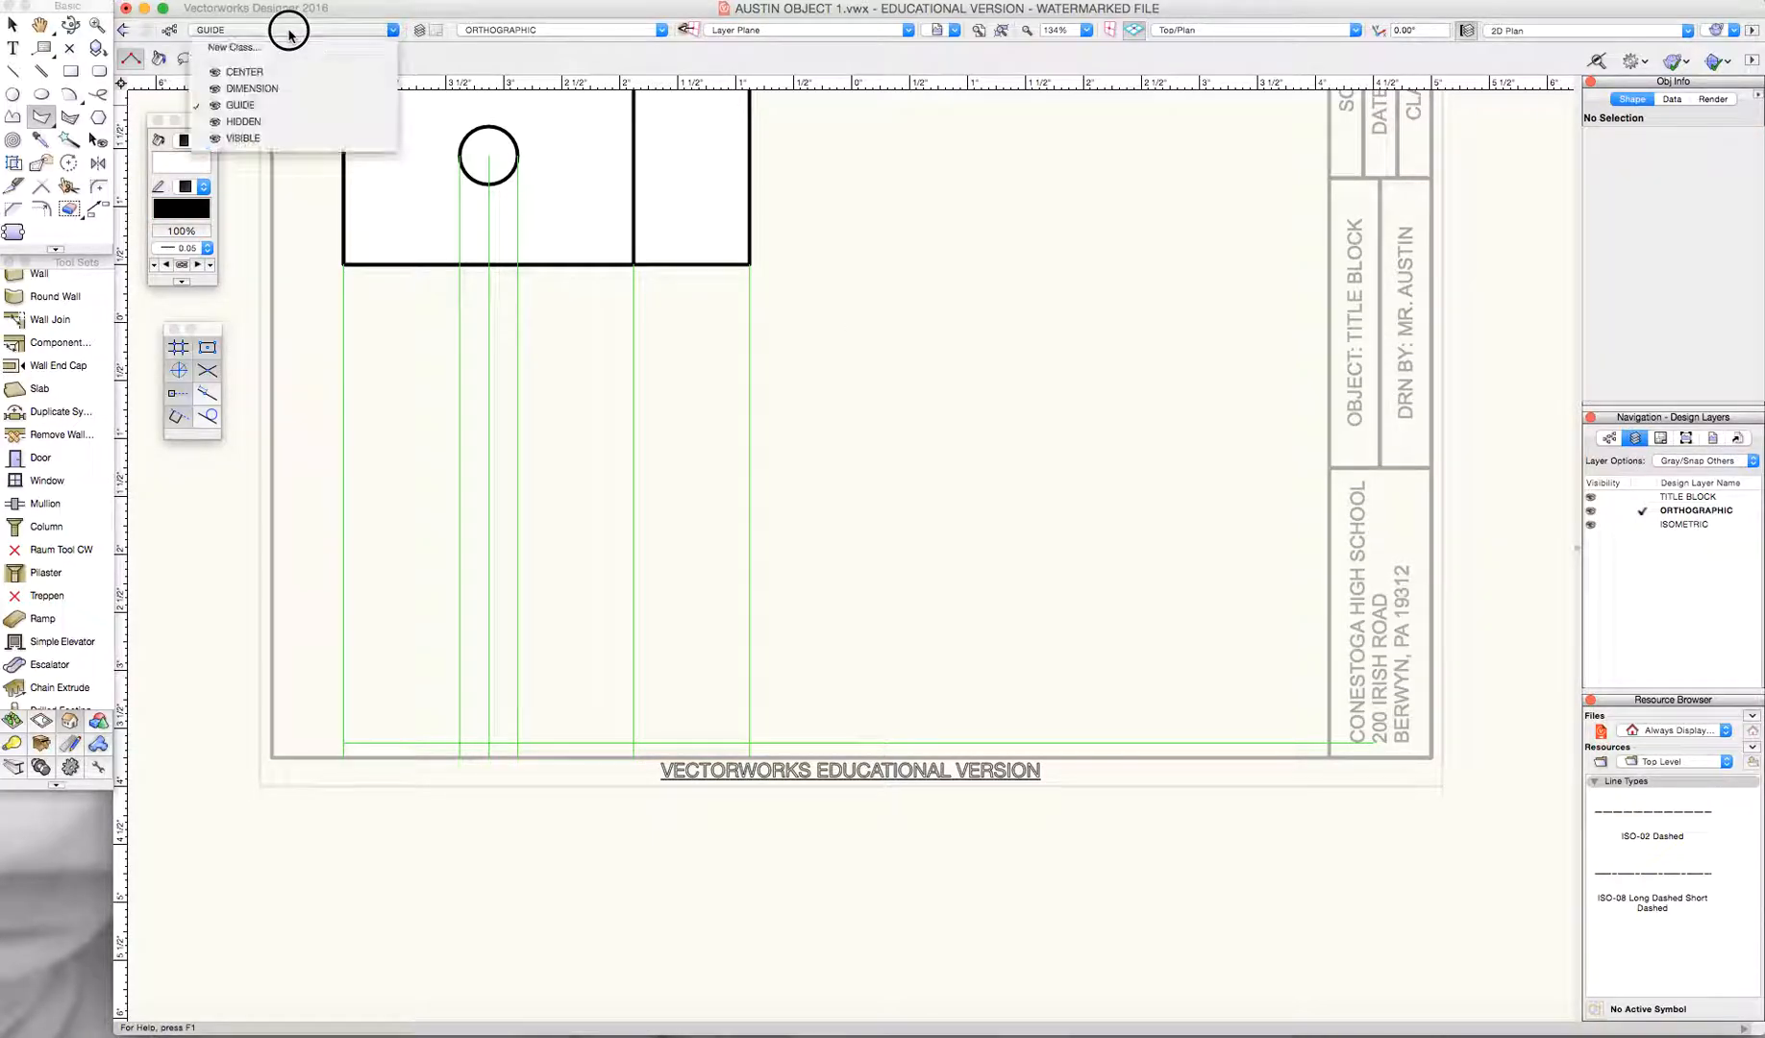
{"action": "left_click", "coordinate": [276, 138]}
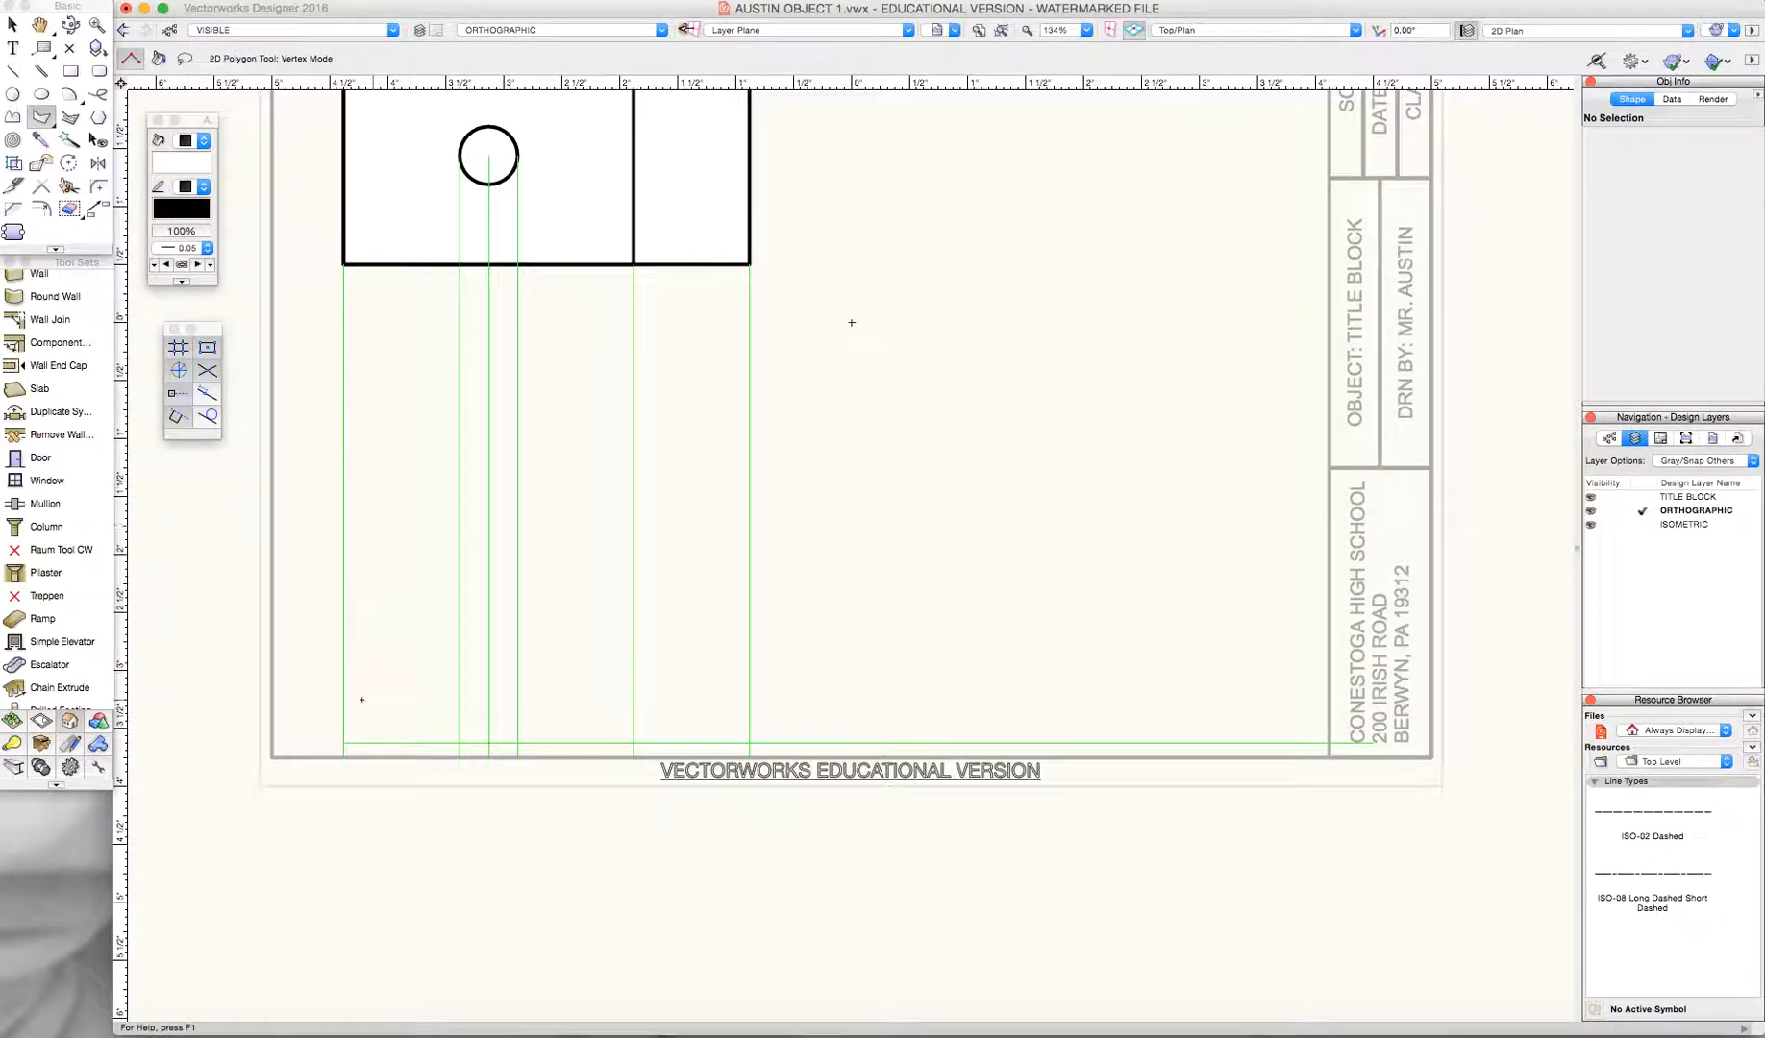
{"action": "left_click", "coordinate": [343, 742]}
{"action": "key", "text": "Tab"}
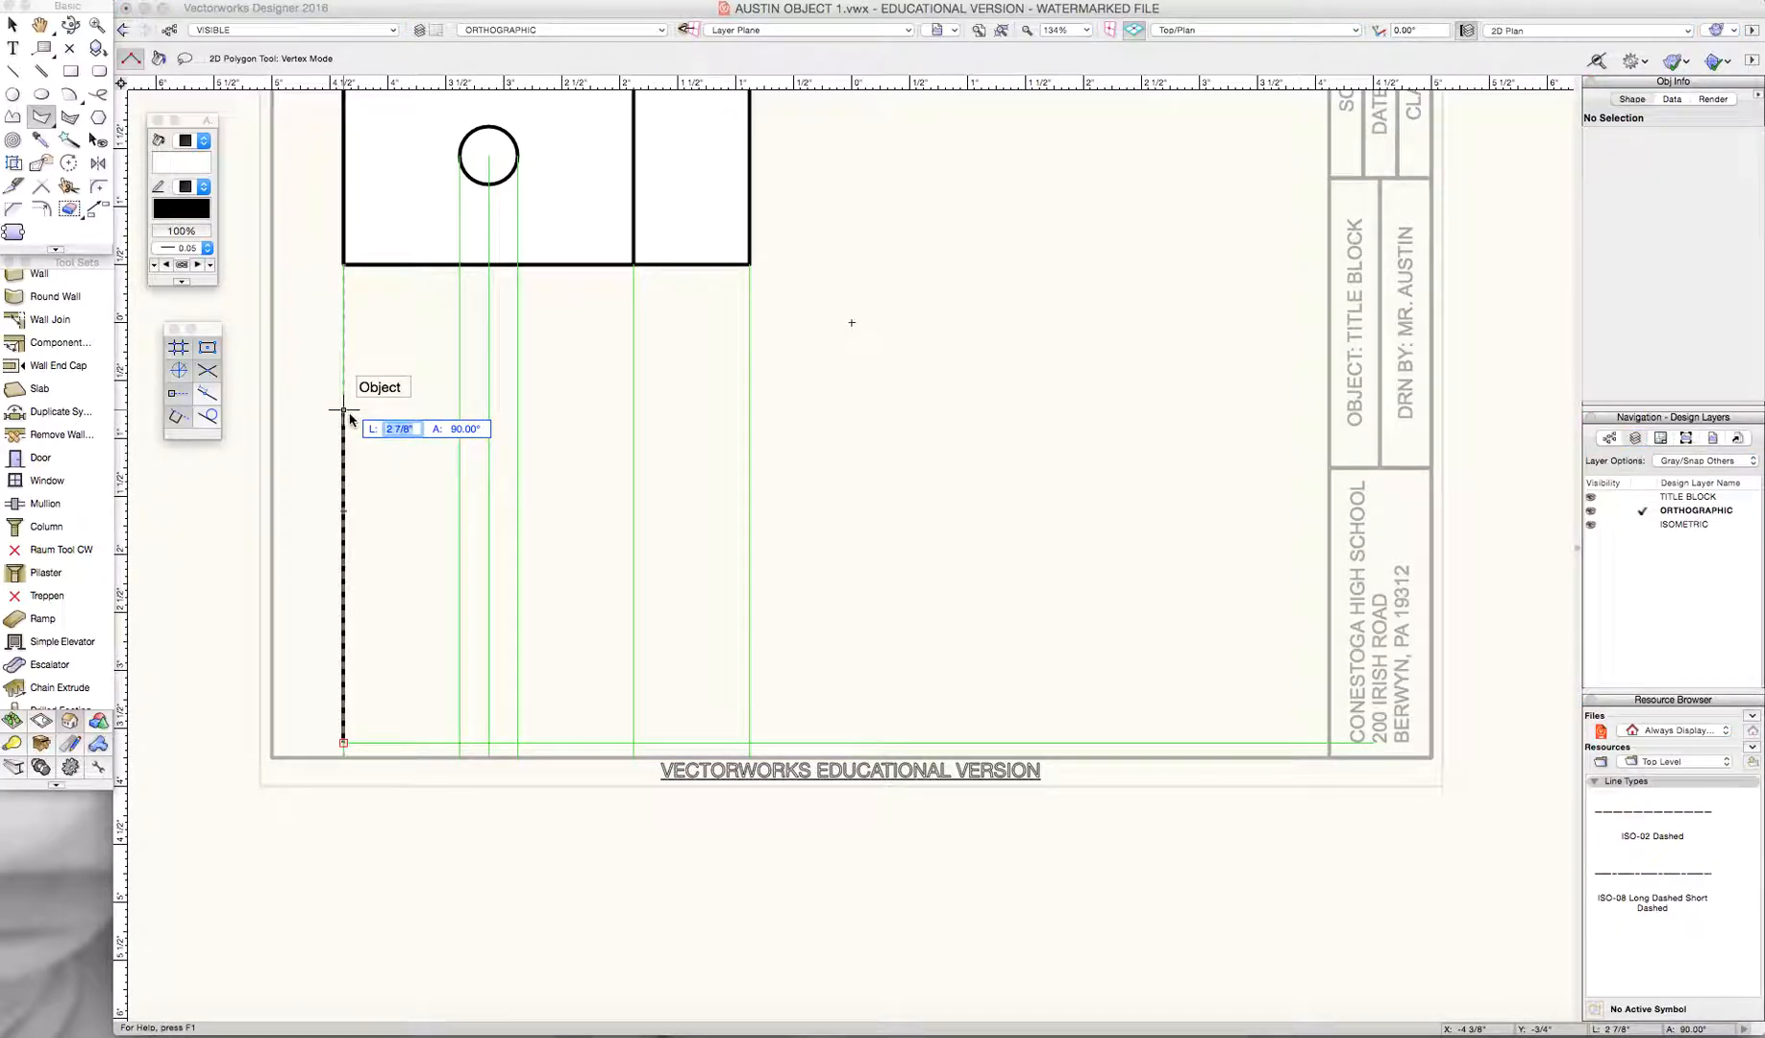
{"action": "type", "text": "3"}
{"action": "key", "text": "Return"}
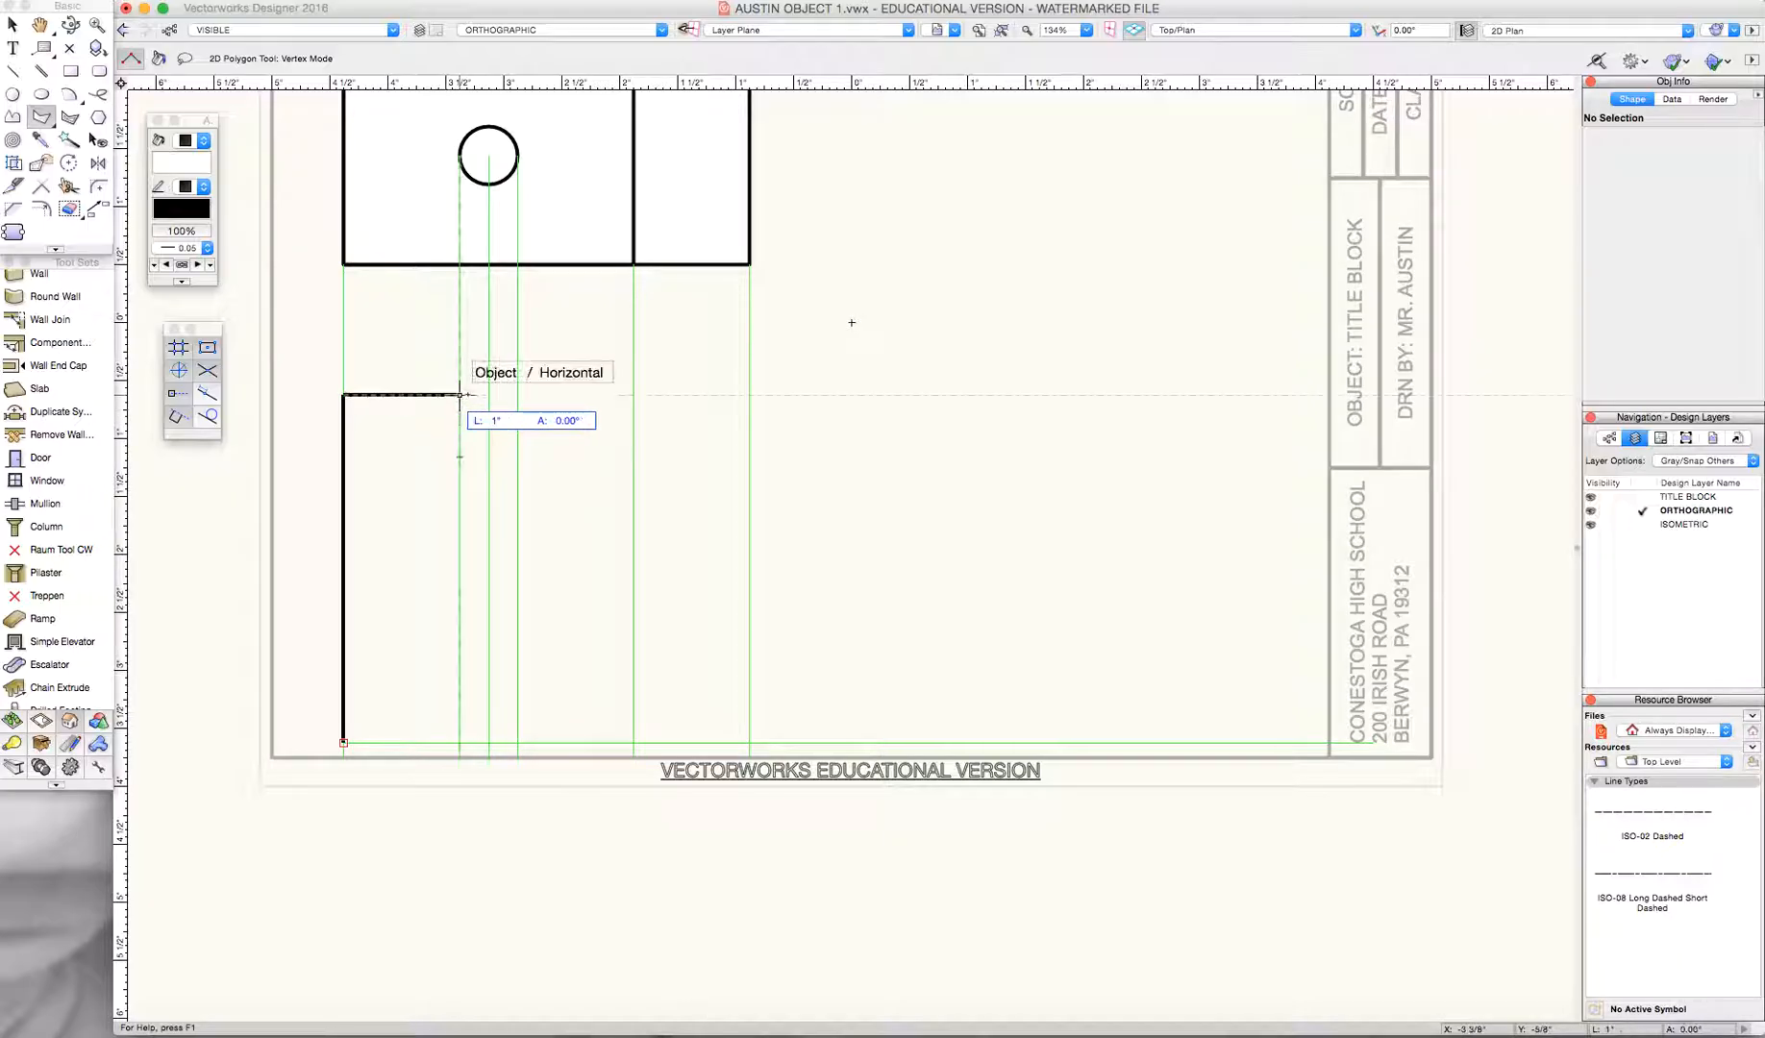
{"action": "left_click", "coordinate": [633, 394]}
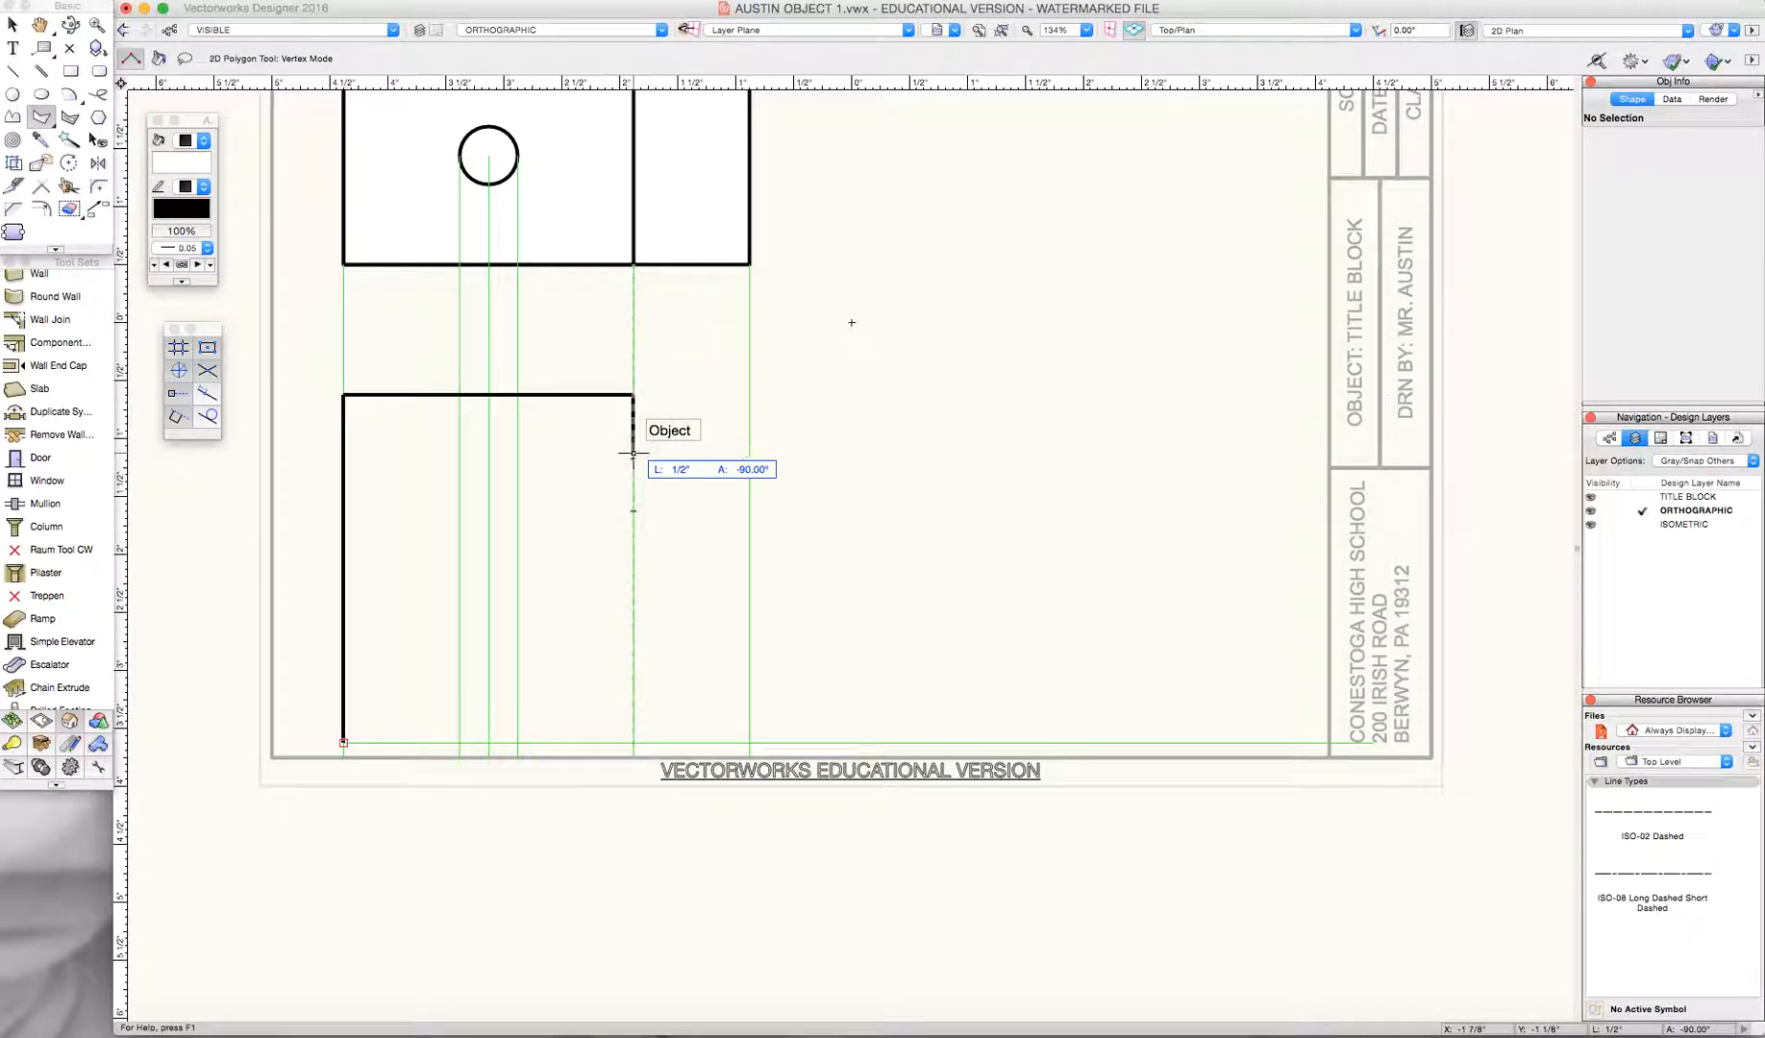
- Finish the front view polygon with a 0.75" step down, an edge across to the outer guide, a right edge to the base guide, and a closing base edge
{"action": "key", "text": "Tab"}
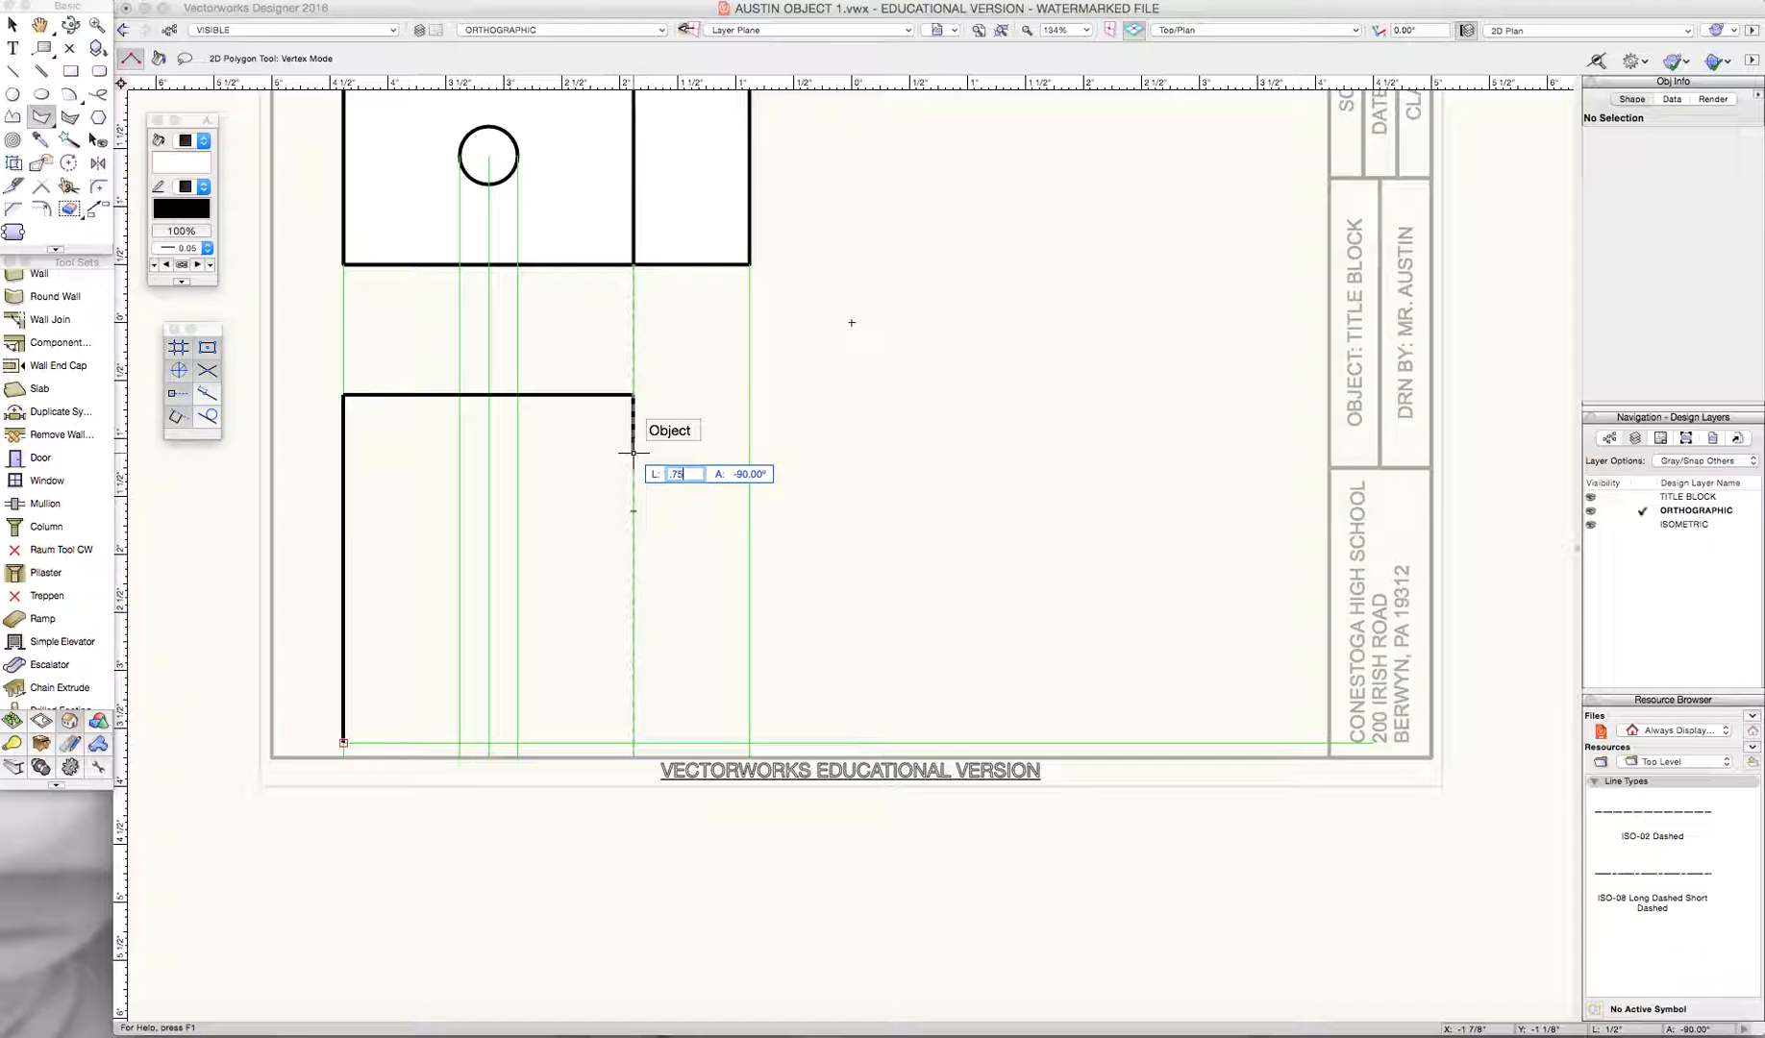
{"action": "type", "text": ".75"}
{"action": "key", "text": "Tab"}
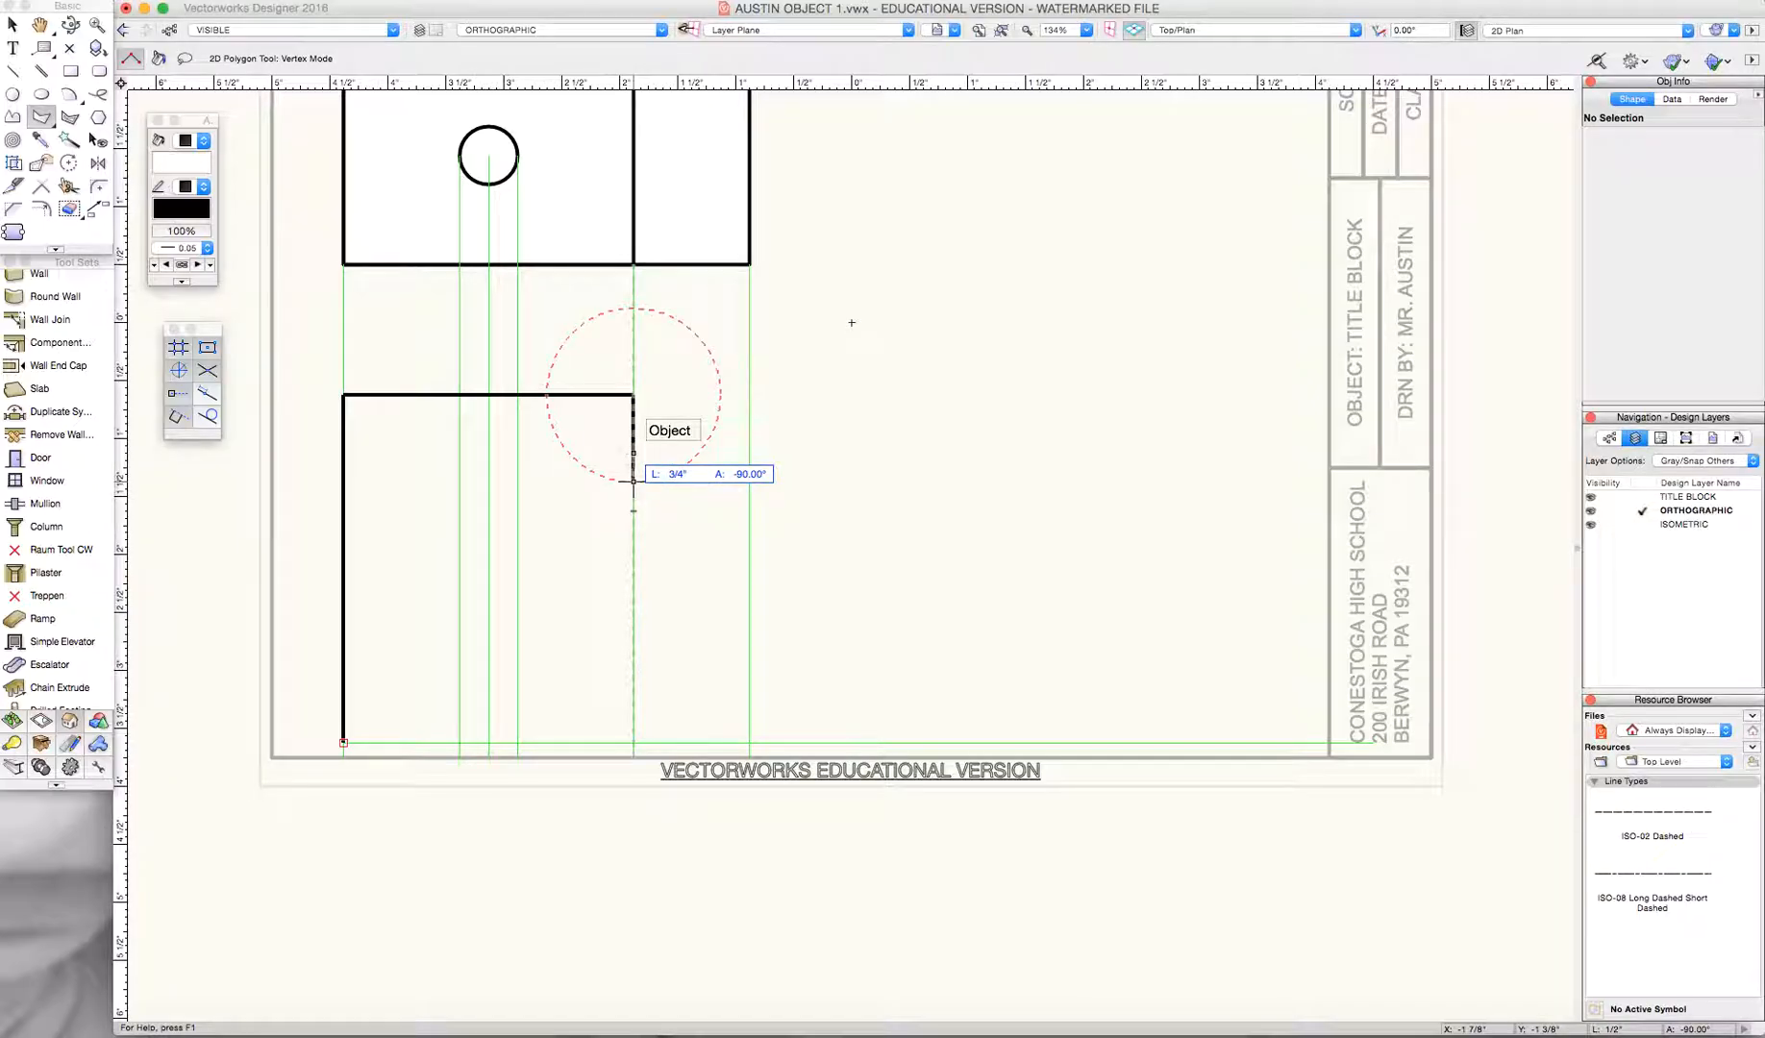
{"action": "left_click", "coordinate": [634, 480]}
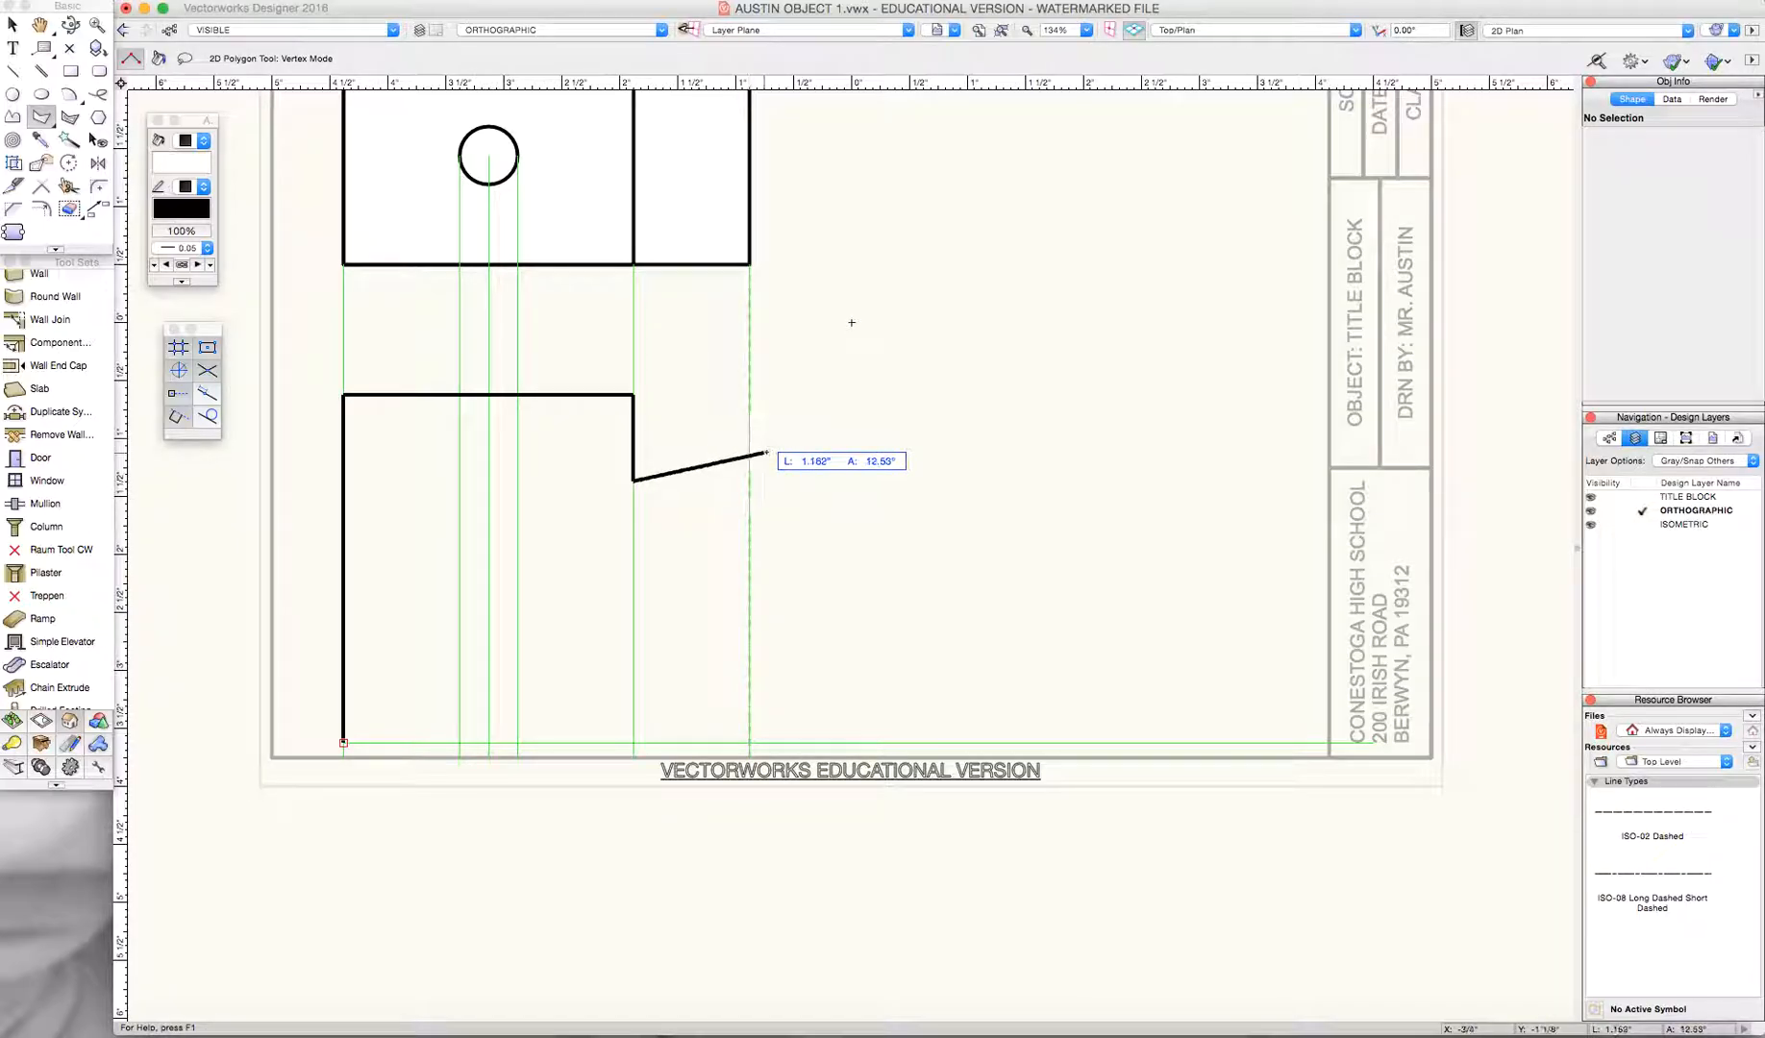
{"action": "left_click", "coordinate": [750, 481]}
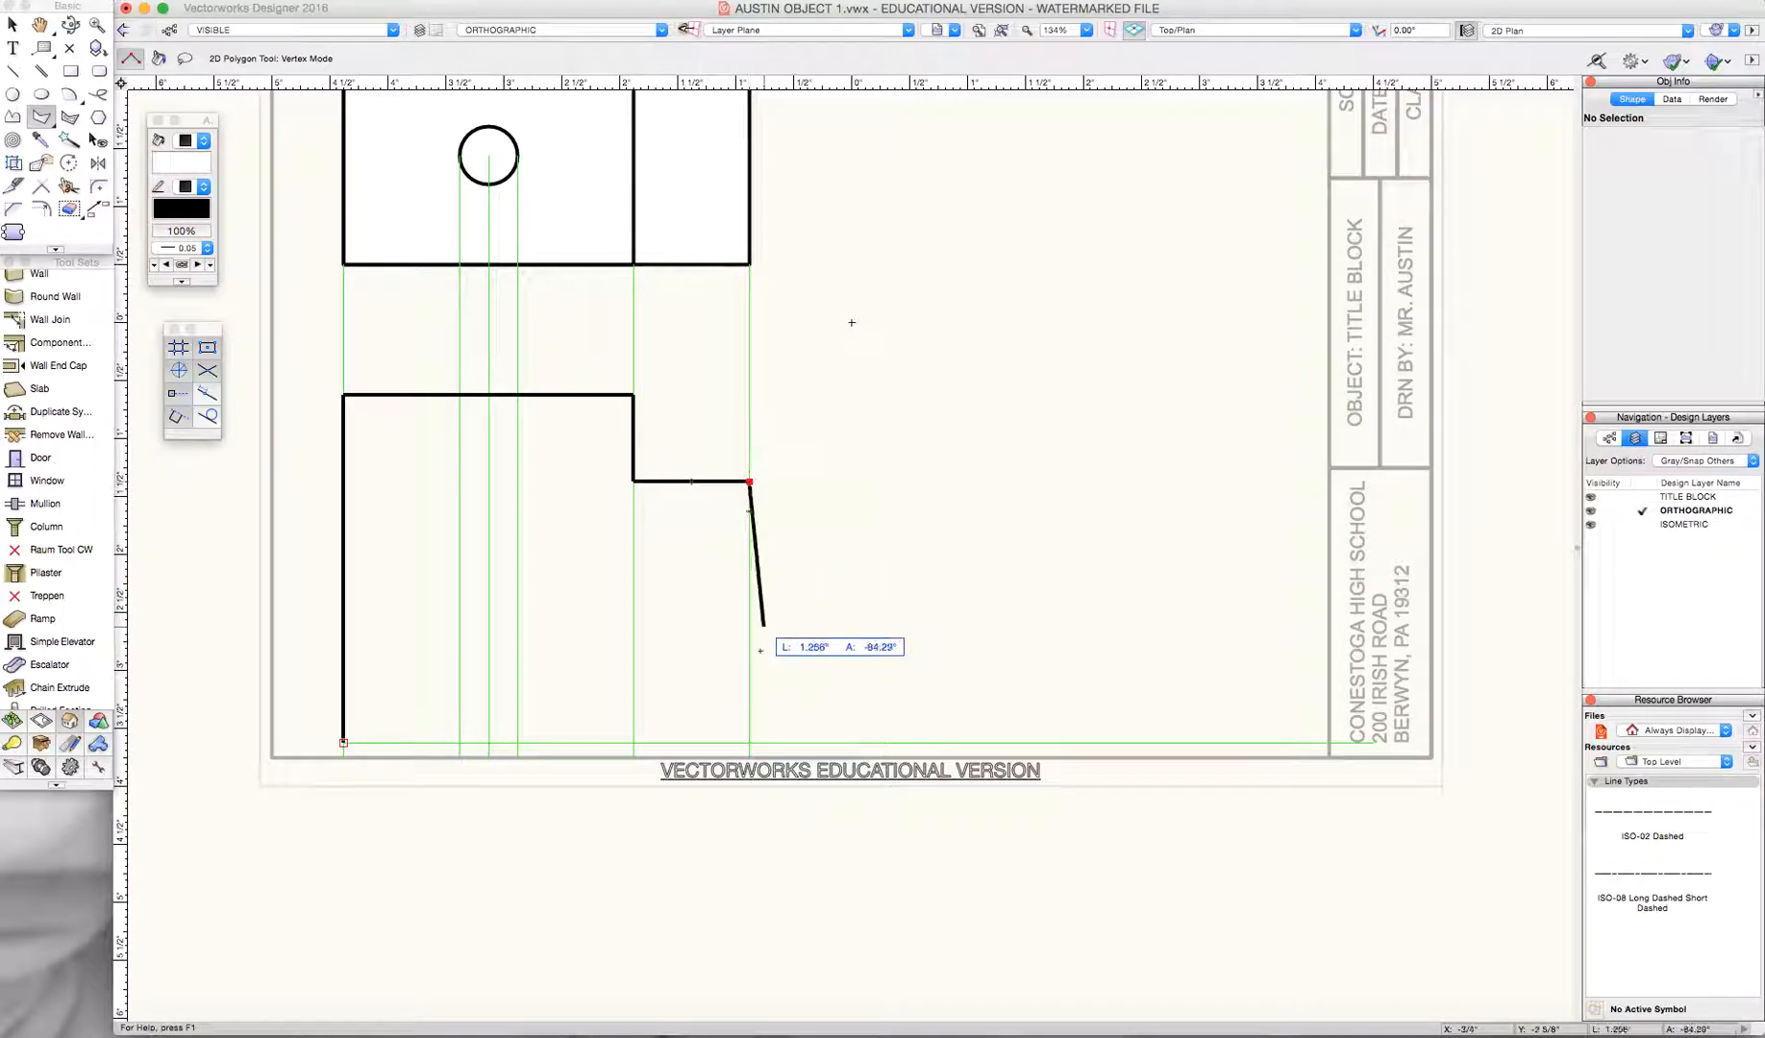
{"action": "left_click", "coordinate": [750, 742]}
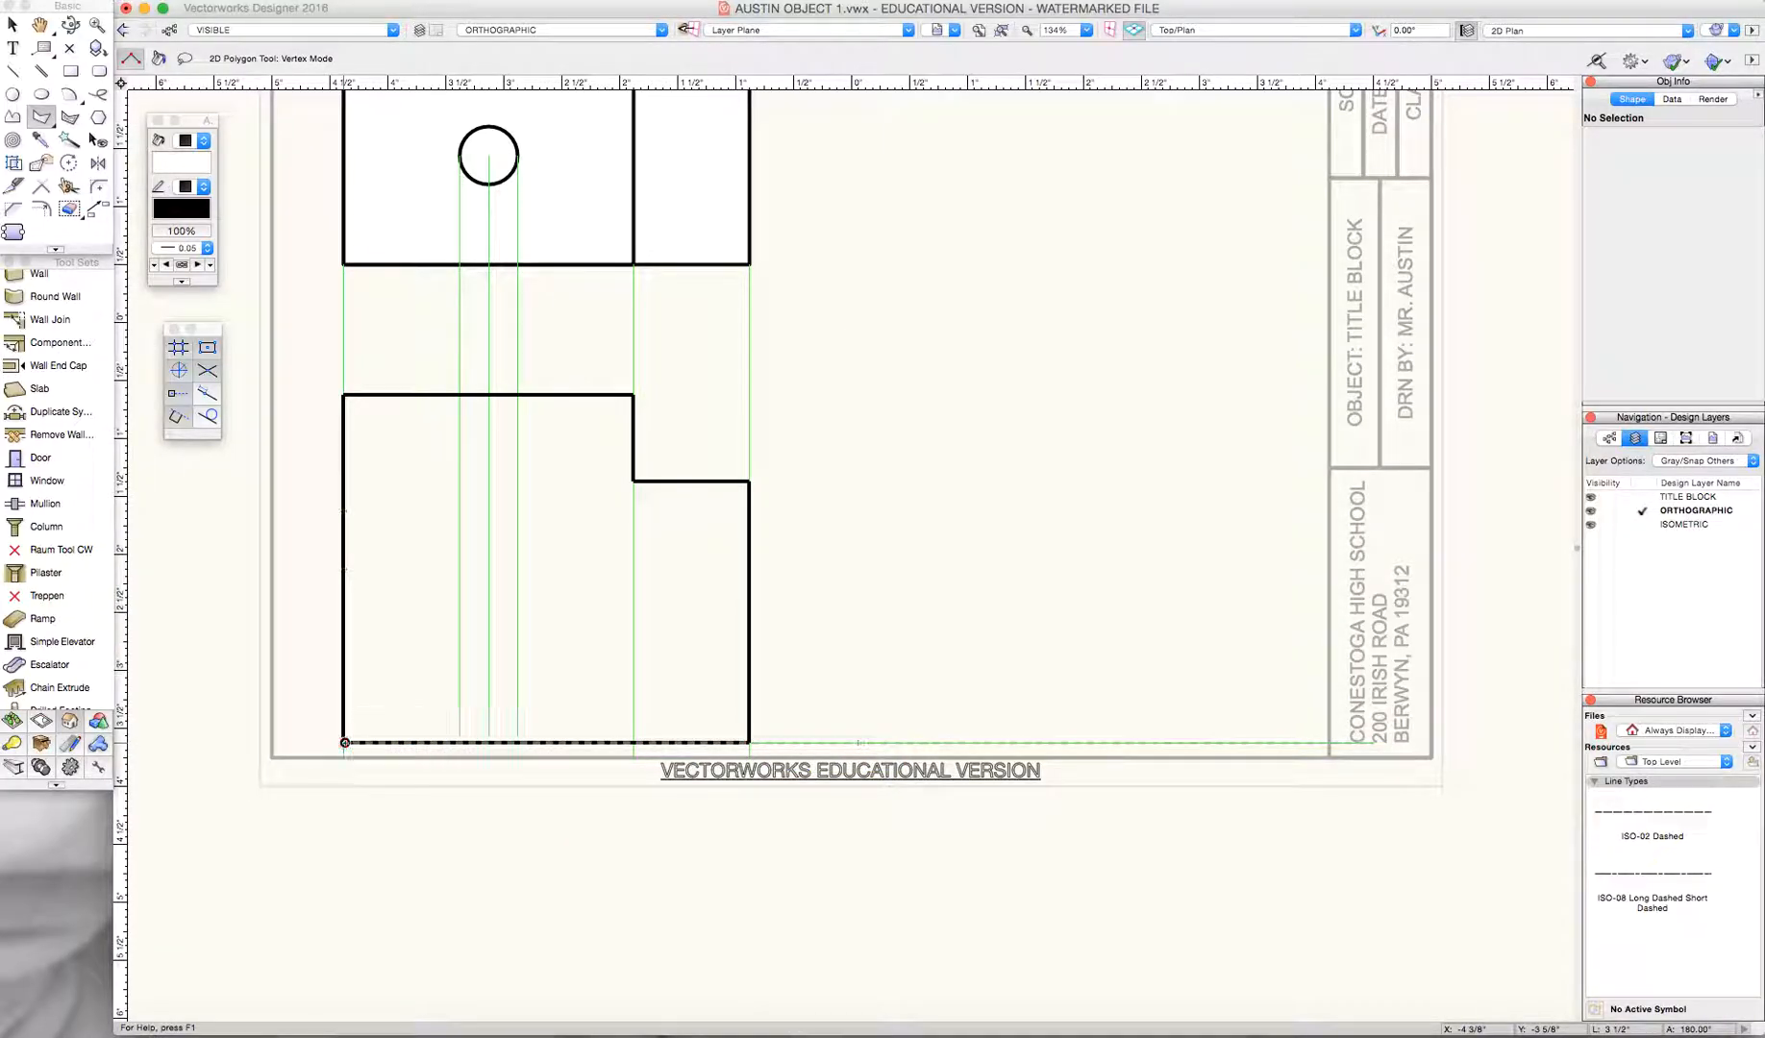
{"action": "left_click", "coordinate": [344, 742]}
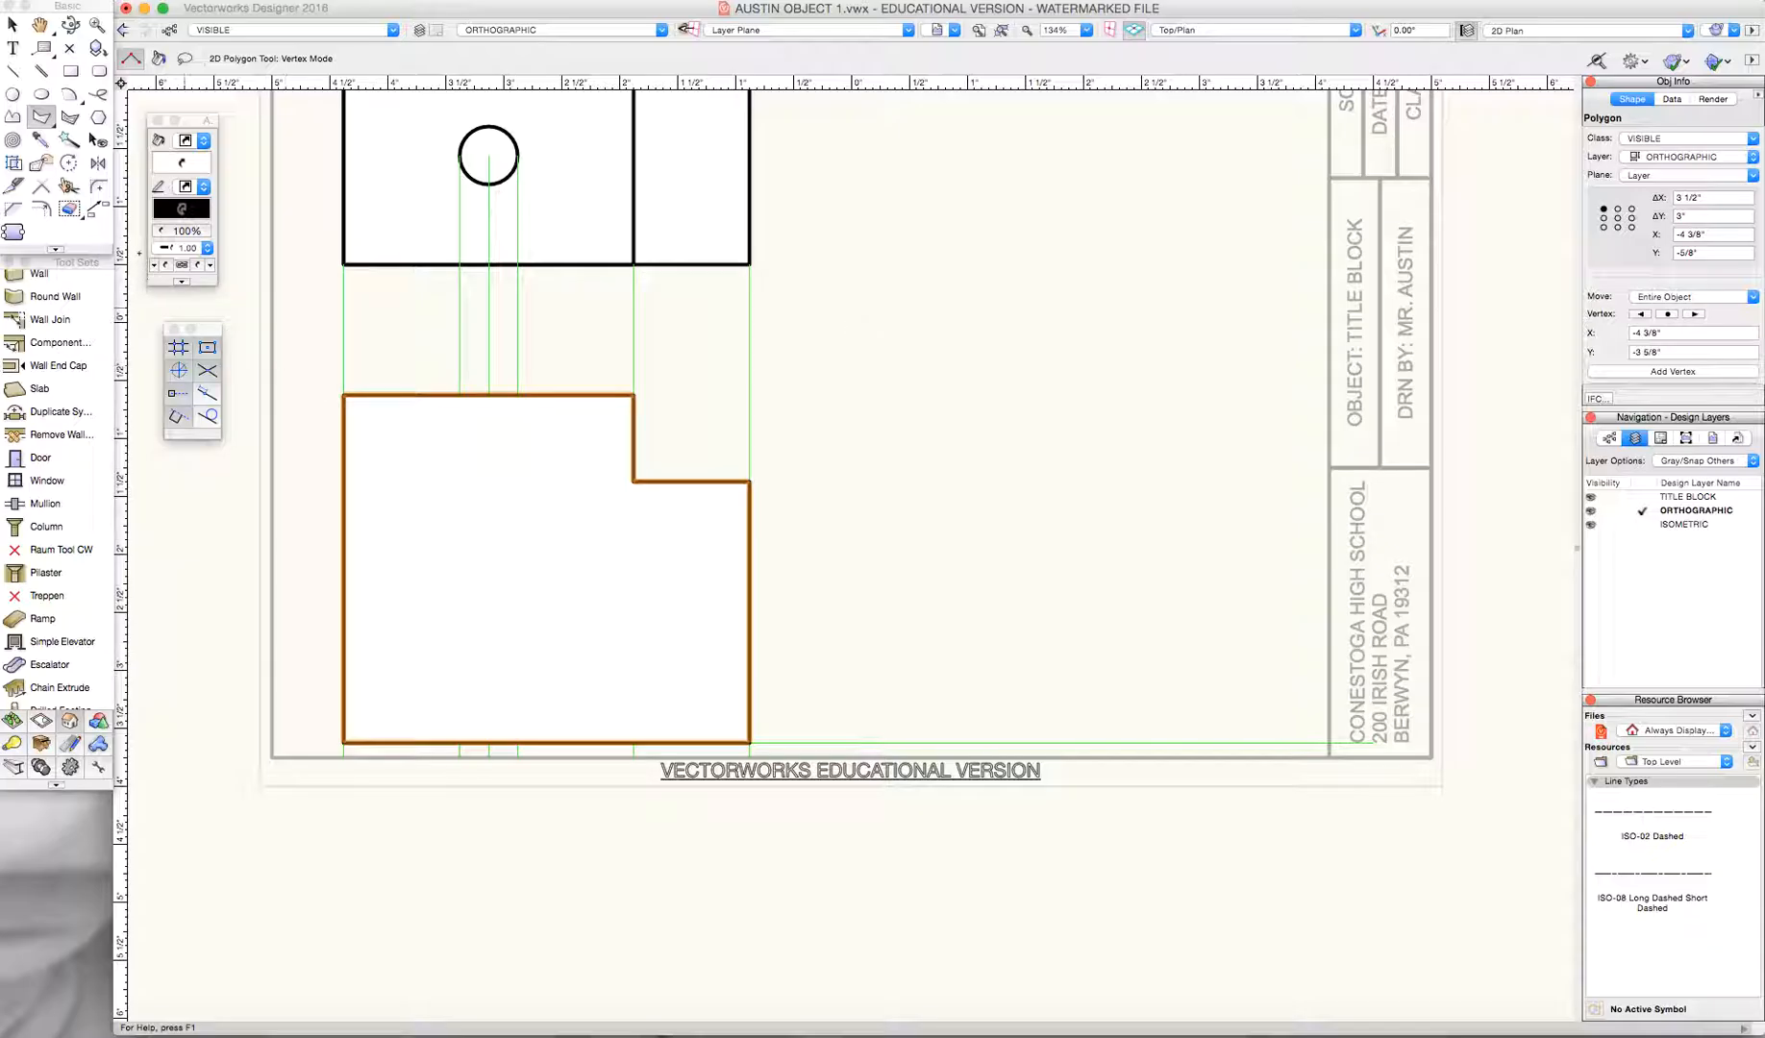
- In the HIDDEN class, draw a horizontal line from the step's inner corner to the front view's left edge
{"action": "left_click", "coordinate": [19, 72]}
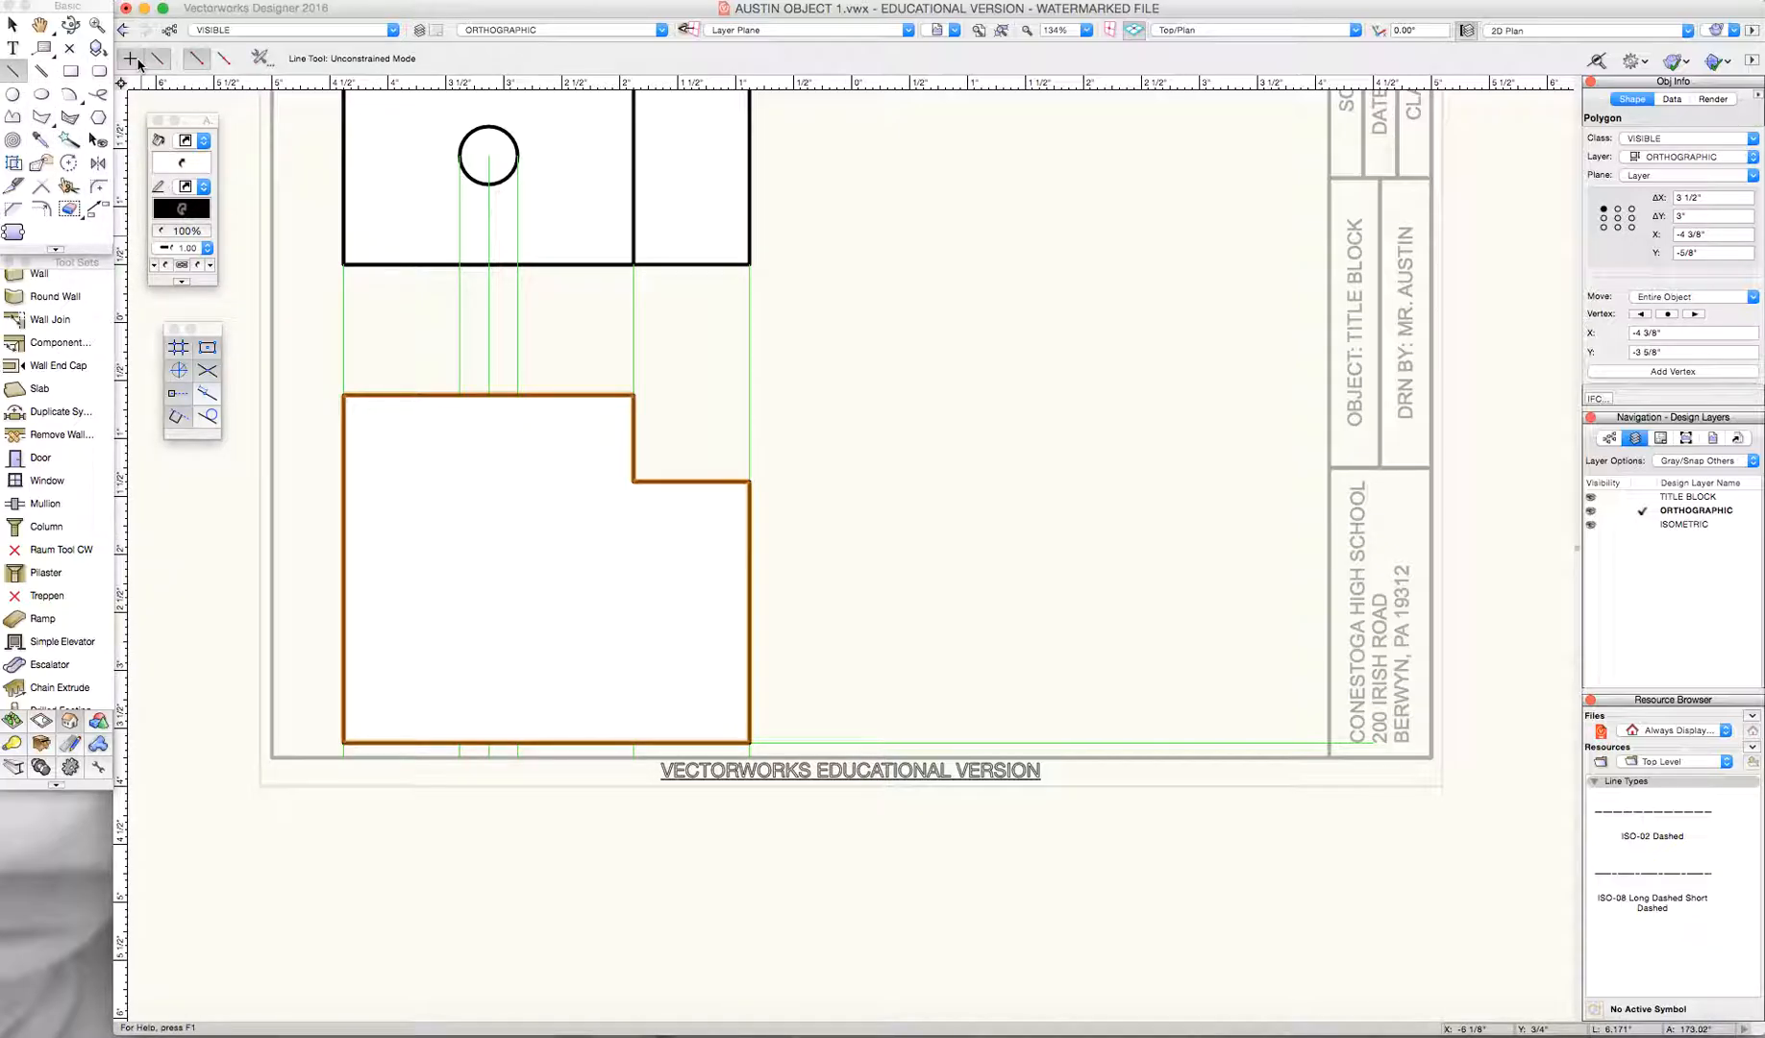
{"action": "left_click", "coordinate": [227, 30]}
{"action": "left_click", "coordinate": [245, 121]}
{"action": "left_click", "coordinate": [632, 480]}
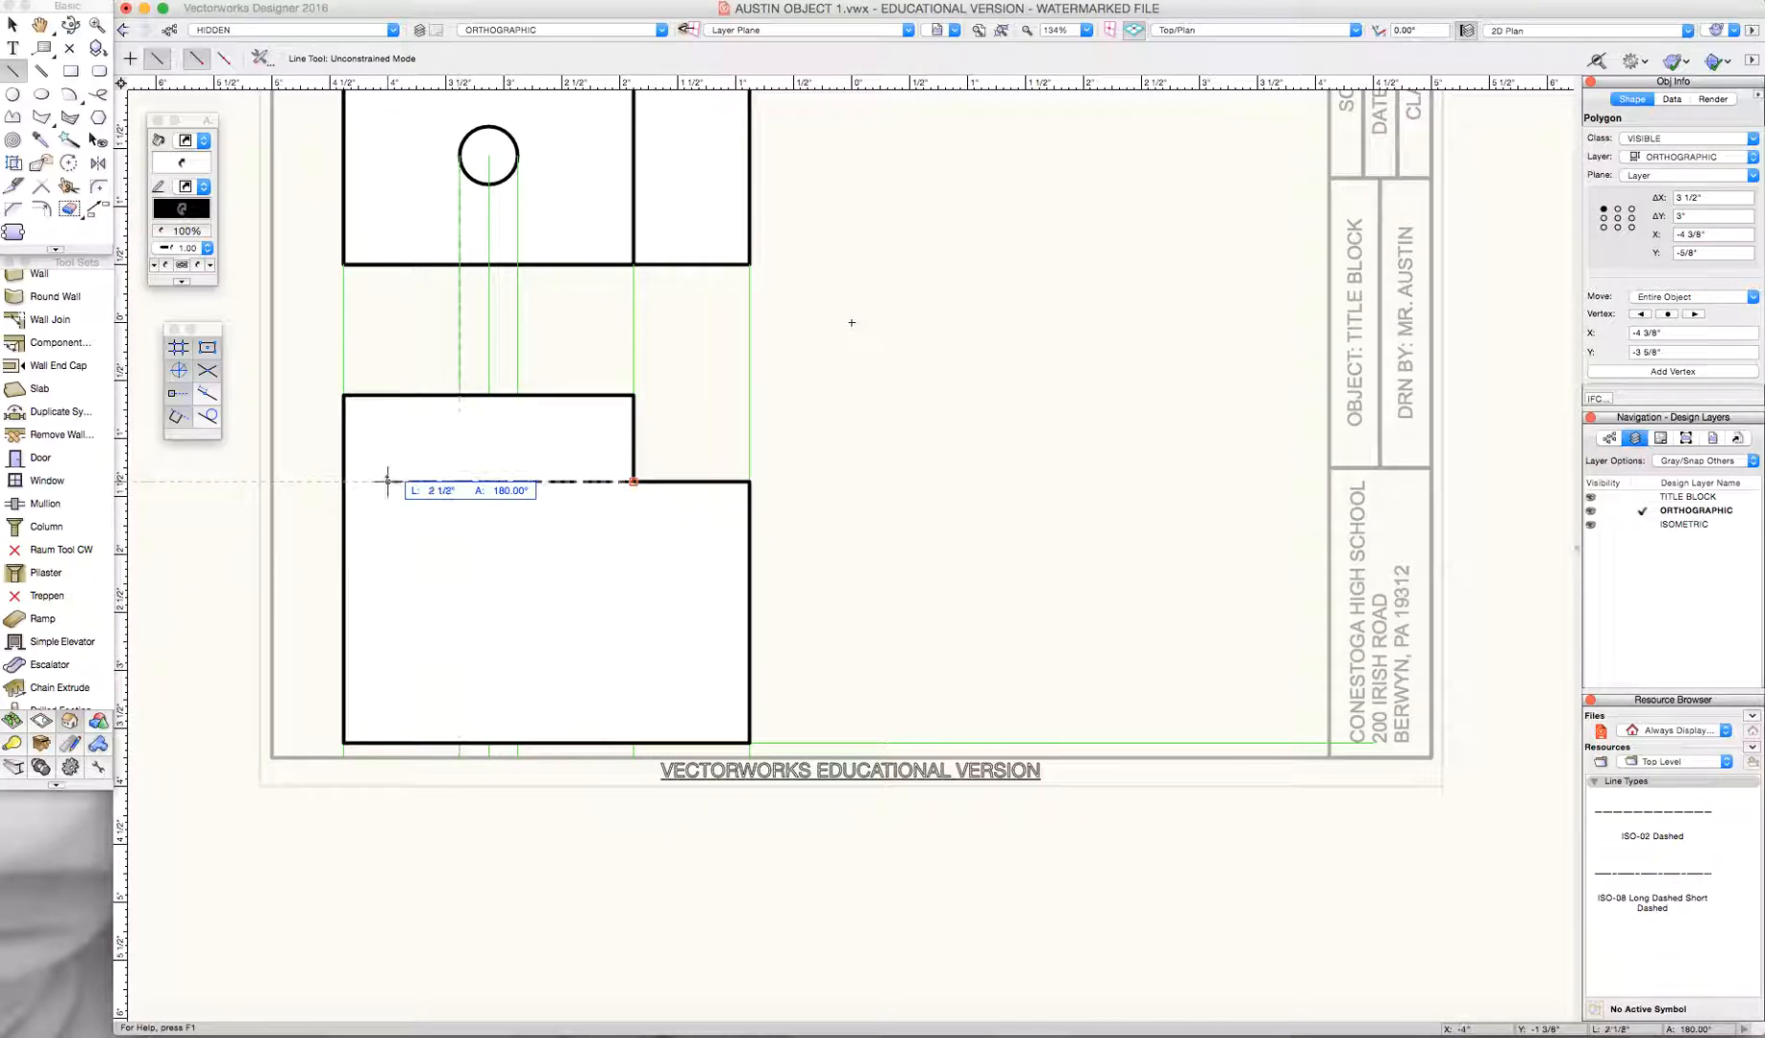
{"action": "left_click", "coordinate": [343, 480]}
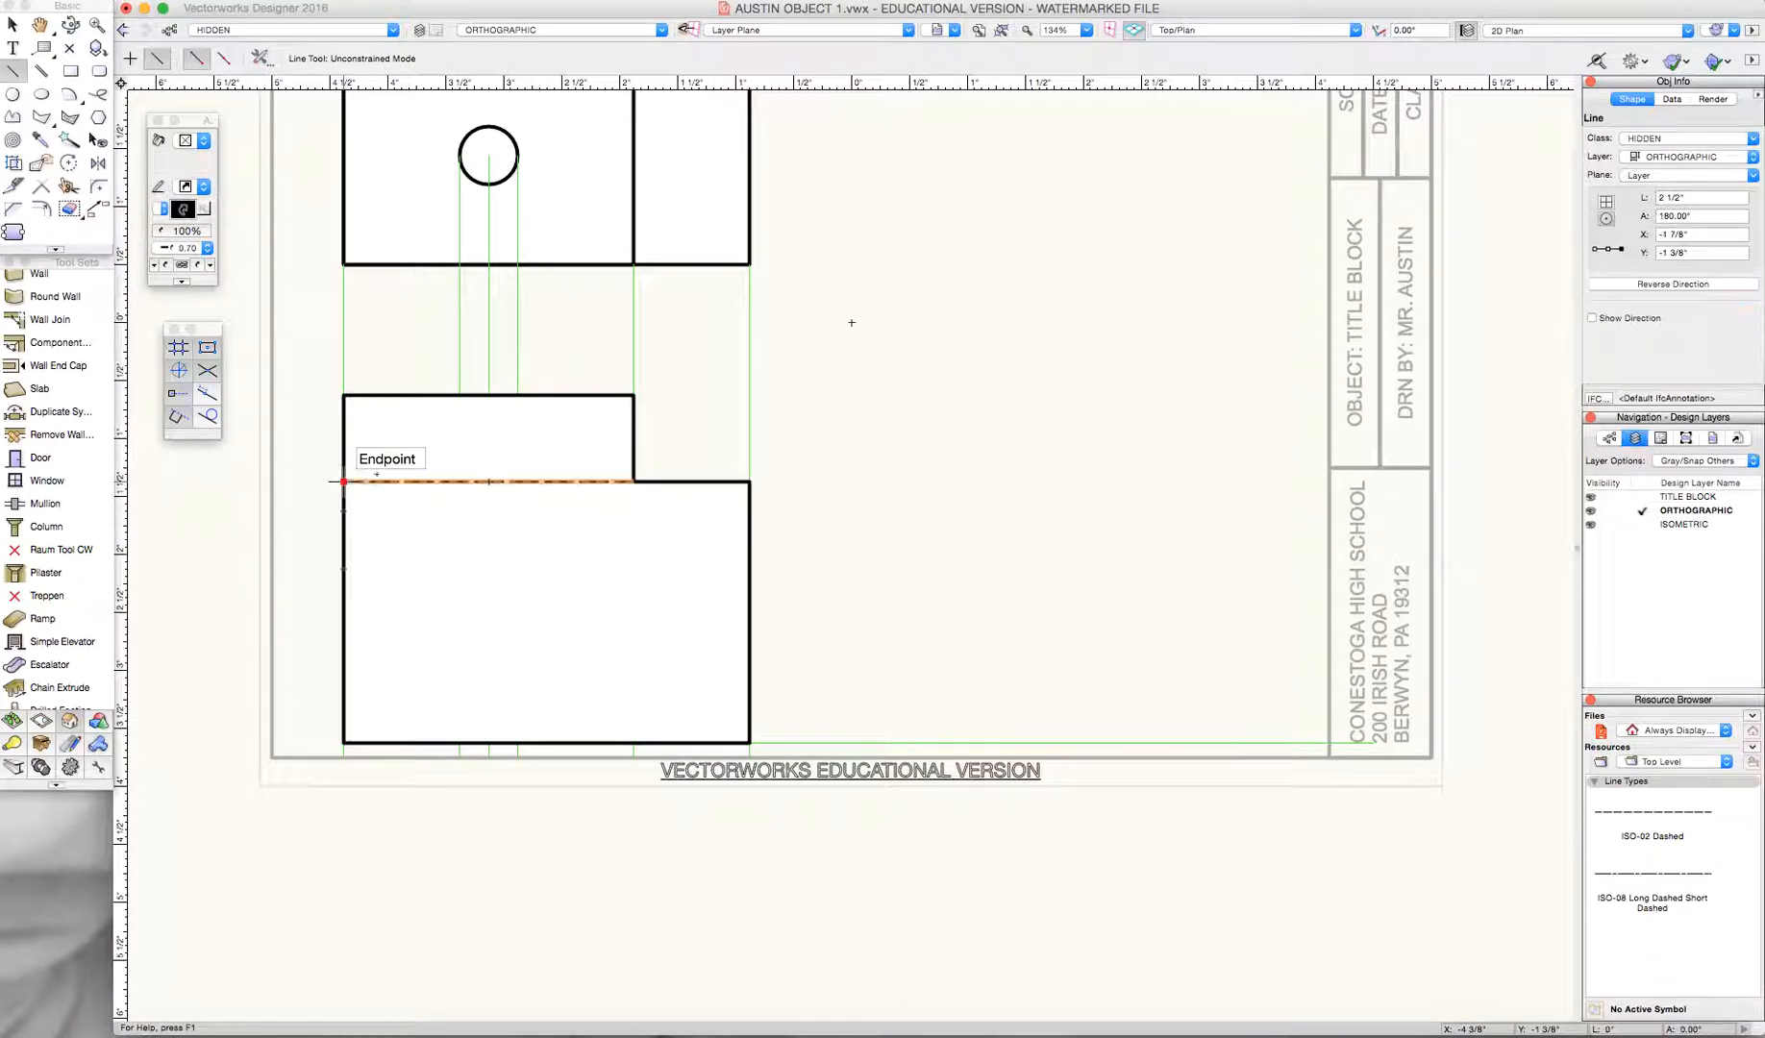
- Draw two vertical hidden lines for the hole's sides from the front view's top edge to its base, following the circle's edge guides
{"action": "left_click", "coordinate": [517, 396]}
{"action": "left_click", "coordinate": [517, 743]}
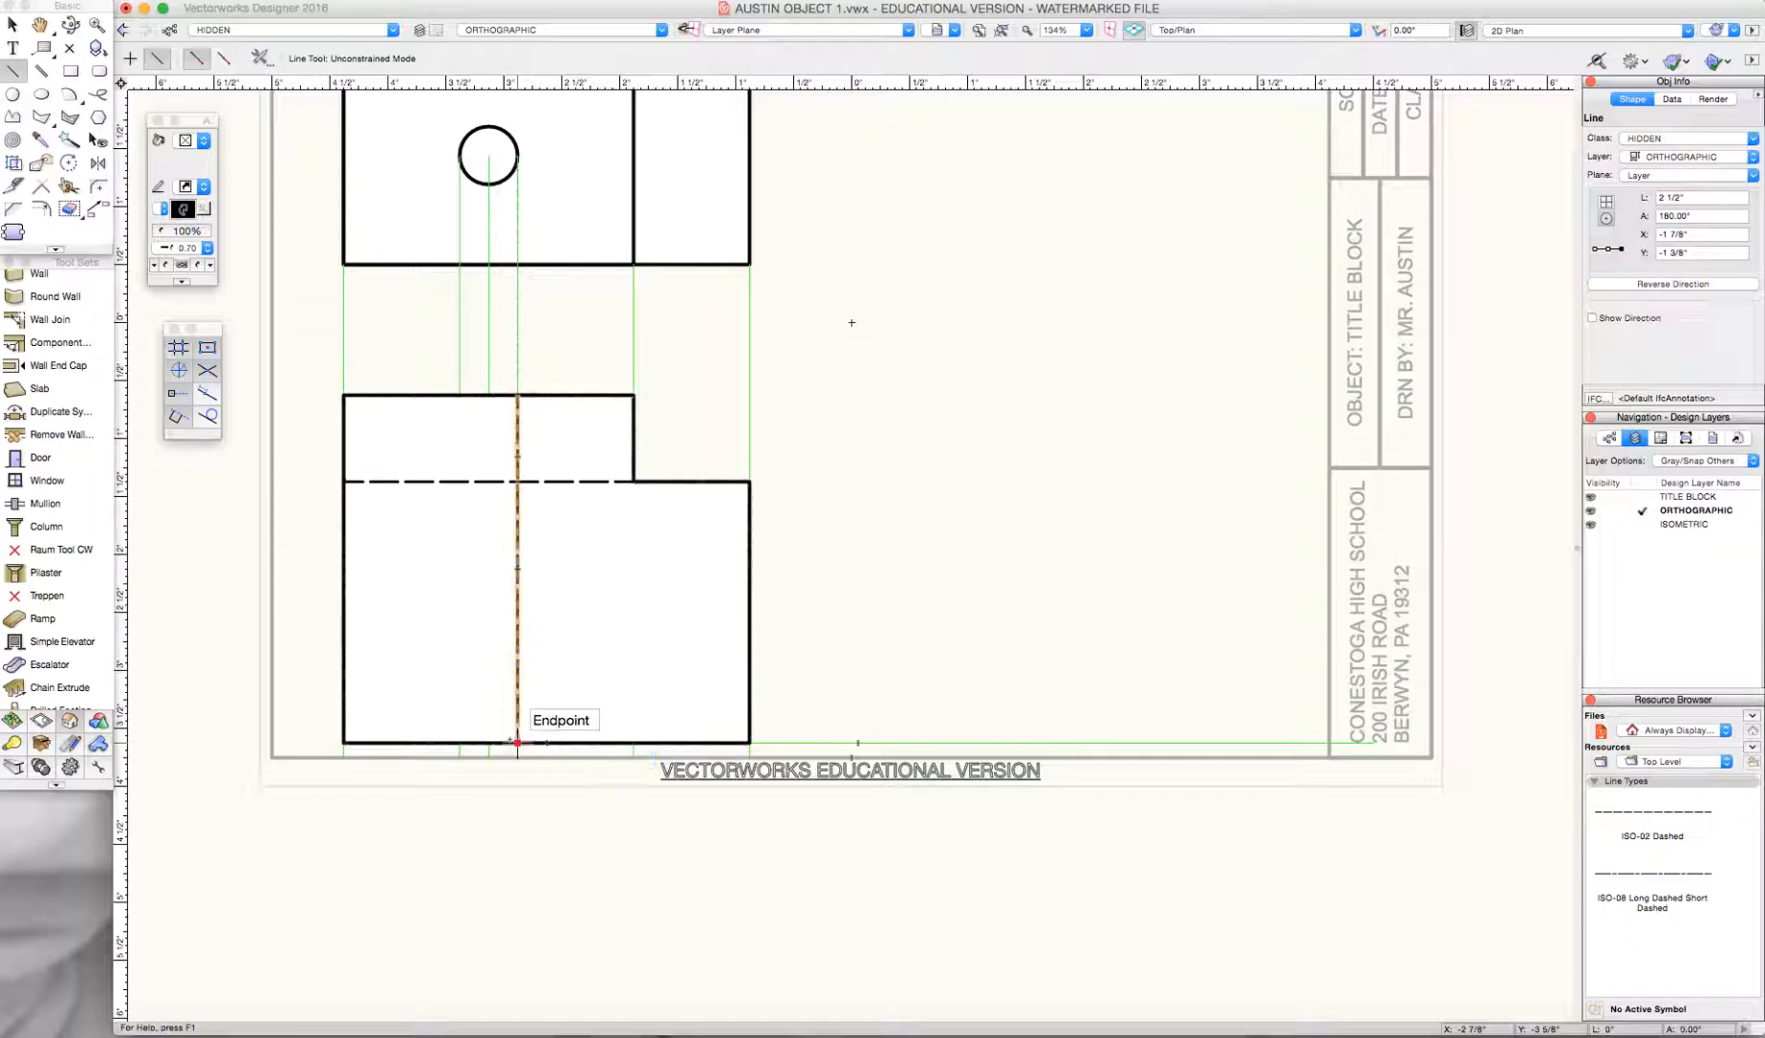
{"action": "left_click", "coordinate": [458, 394]}
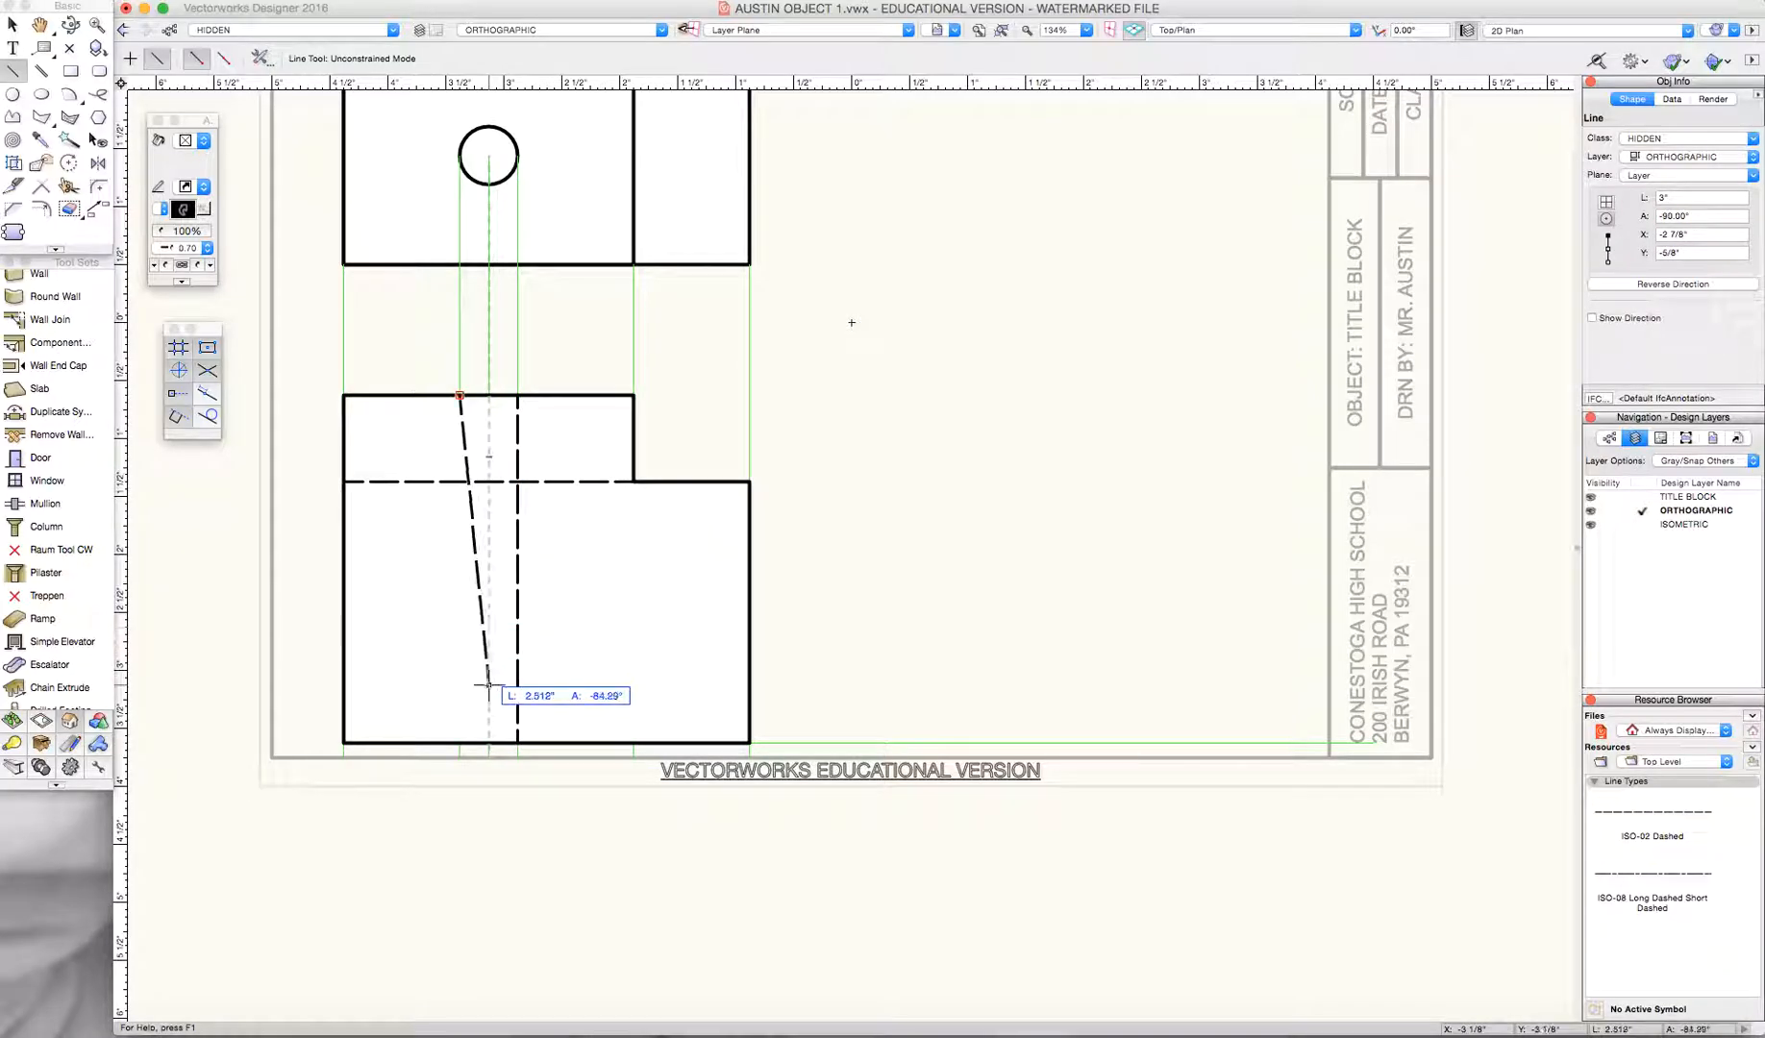
{"action": "left_click", "coordinate": [459, 742]}
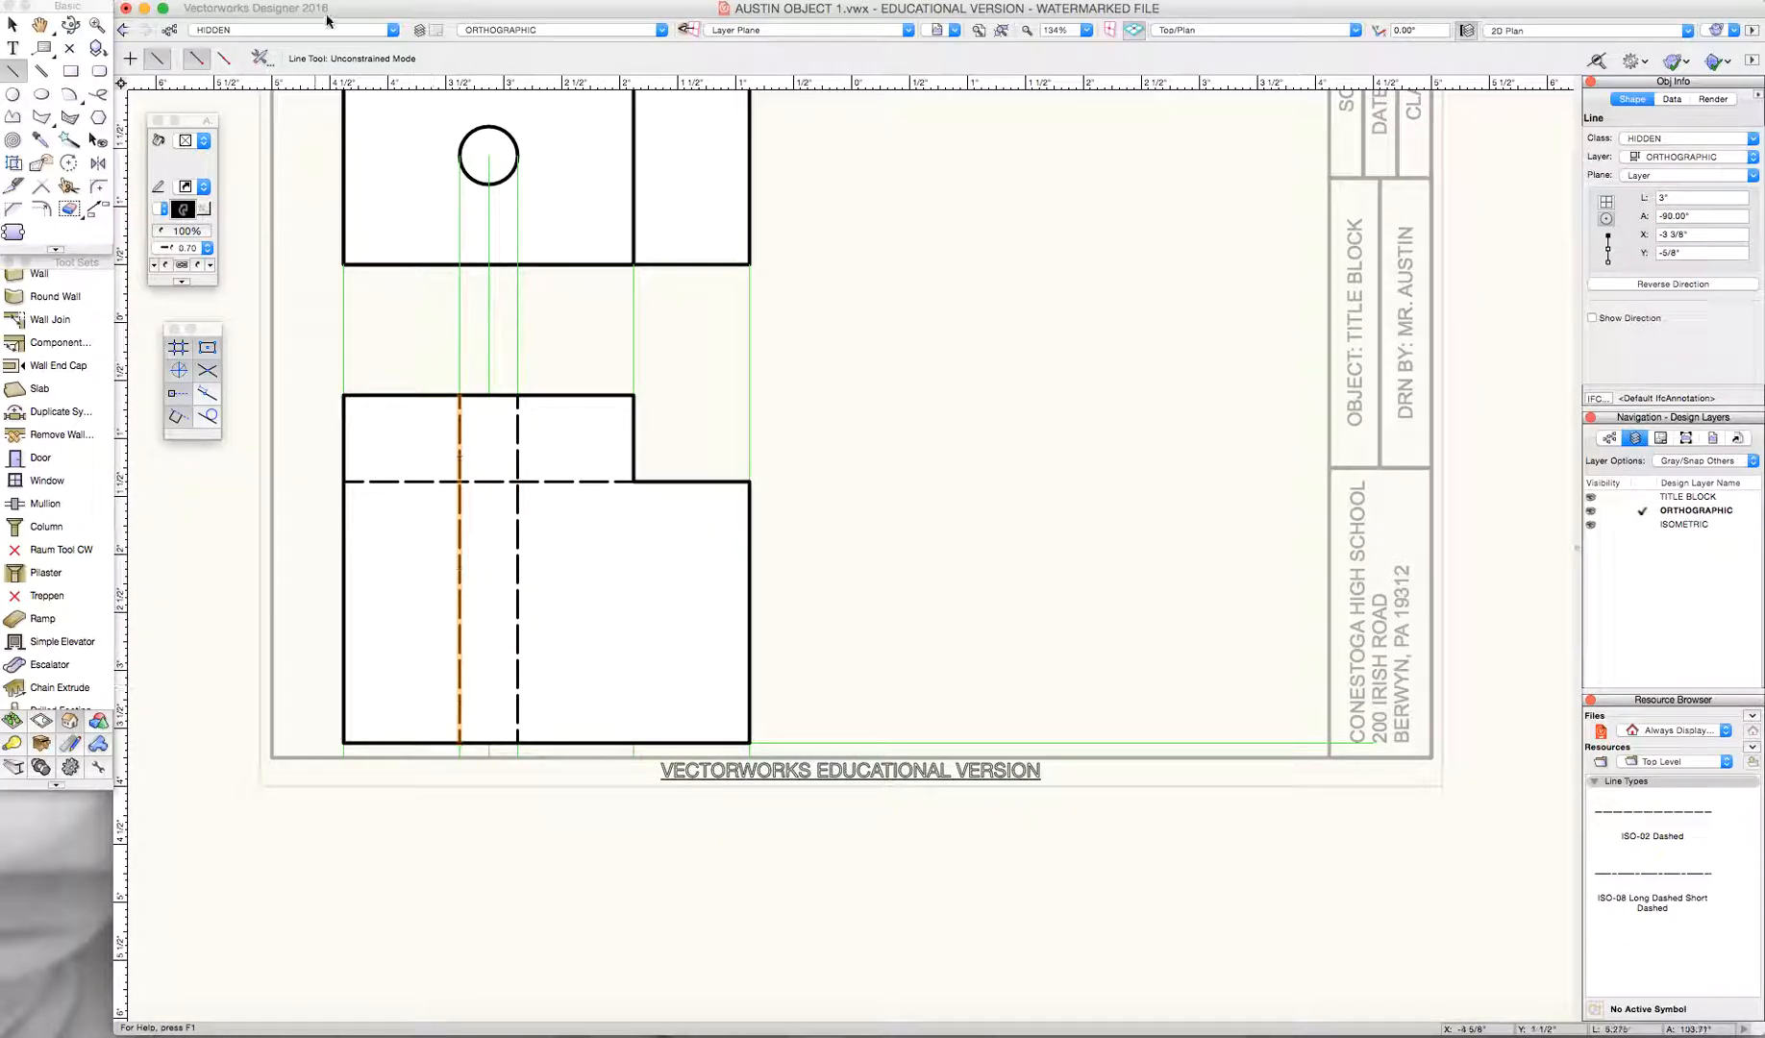
- In the CENTER class, draw a vertical centerline about 3 1/8" long through the front view's hole and nudge it slightly upward
{"action": "left_click", "coordinate": [301, 32]}
{"action": "left_click", "coordinate": [241, 71]}
{"action": "left_click", "coordinate": [489, 394]}
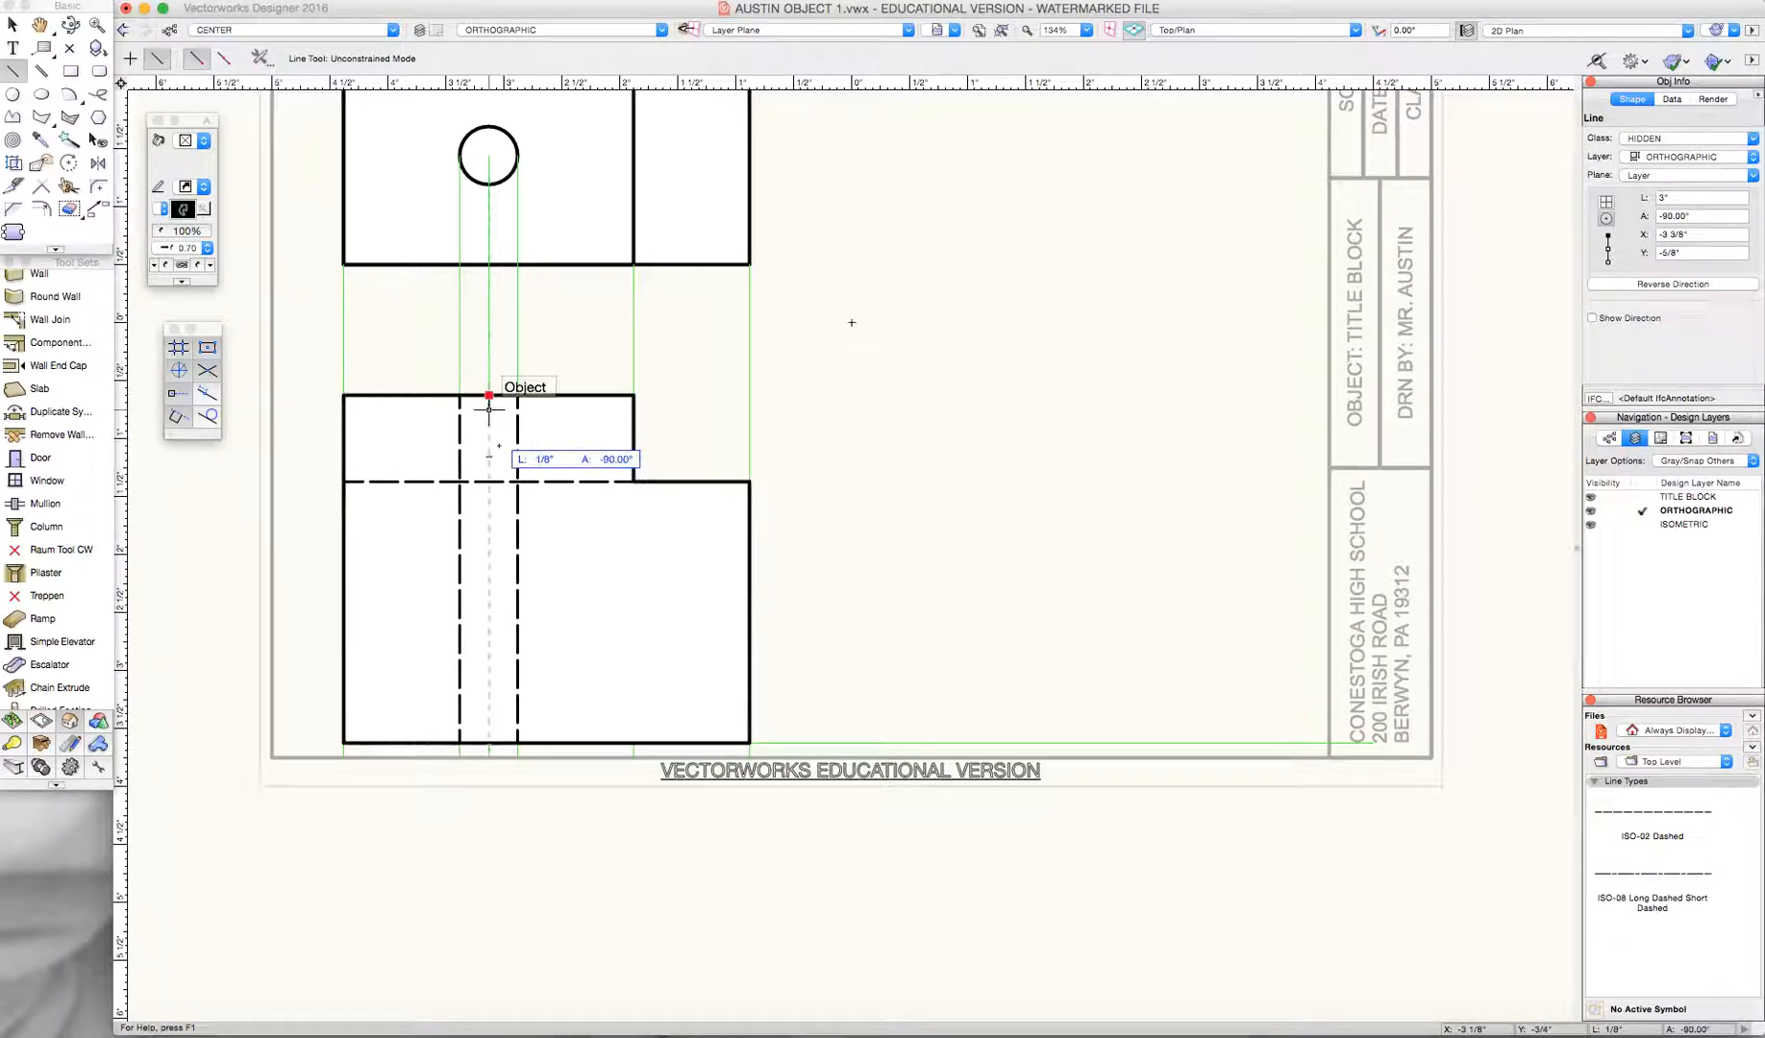
{"action": "left_click", "coordinate": [488, 758]}
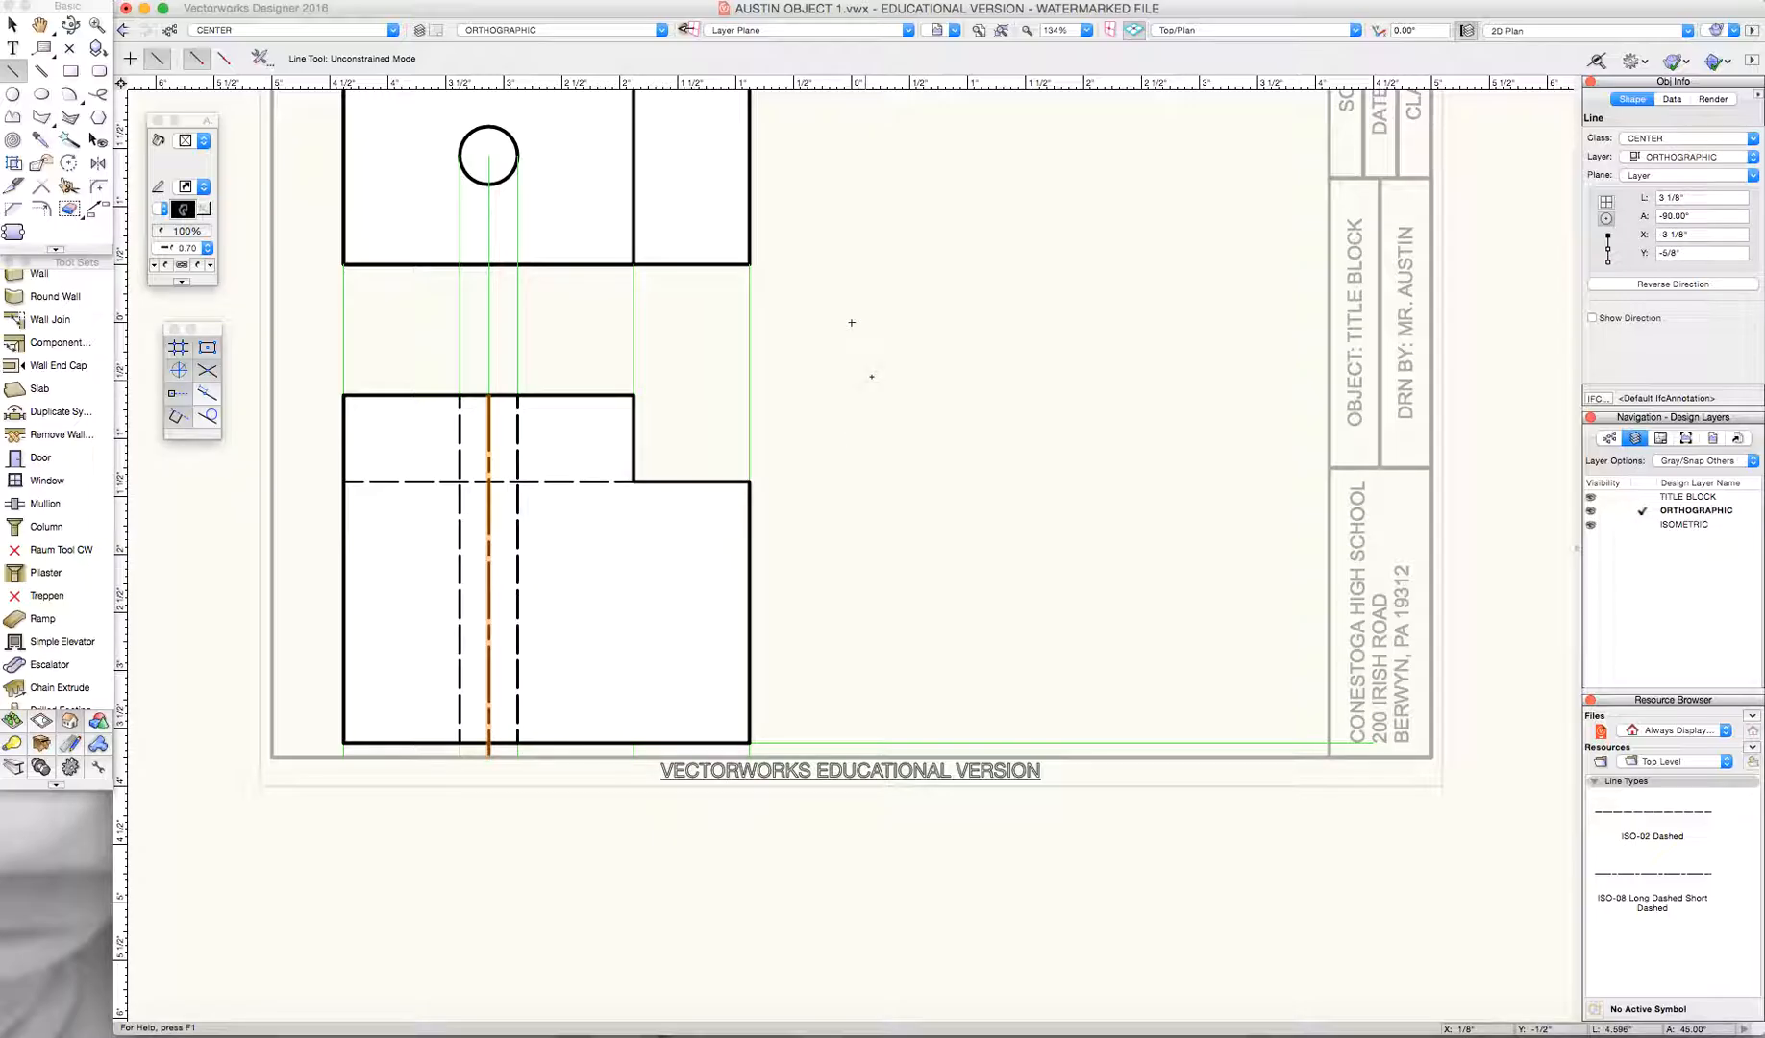
{"action": "key", "text": "shift+Up"}
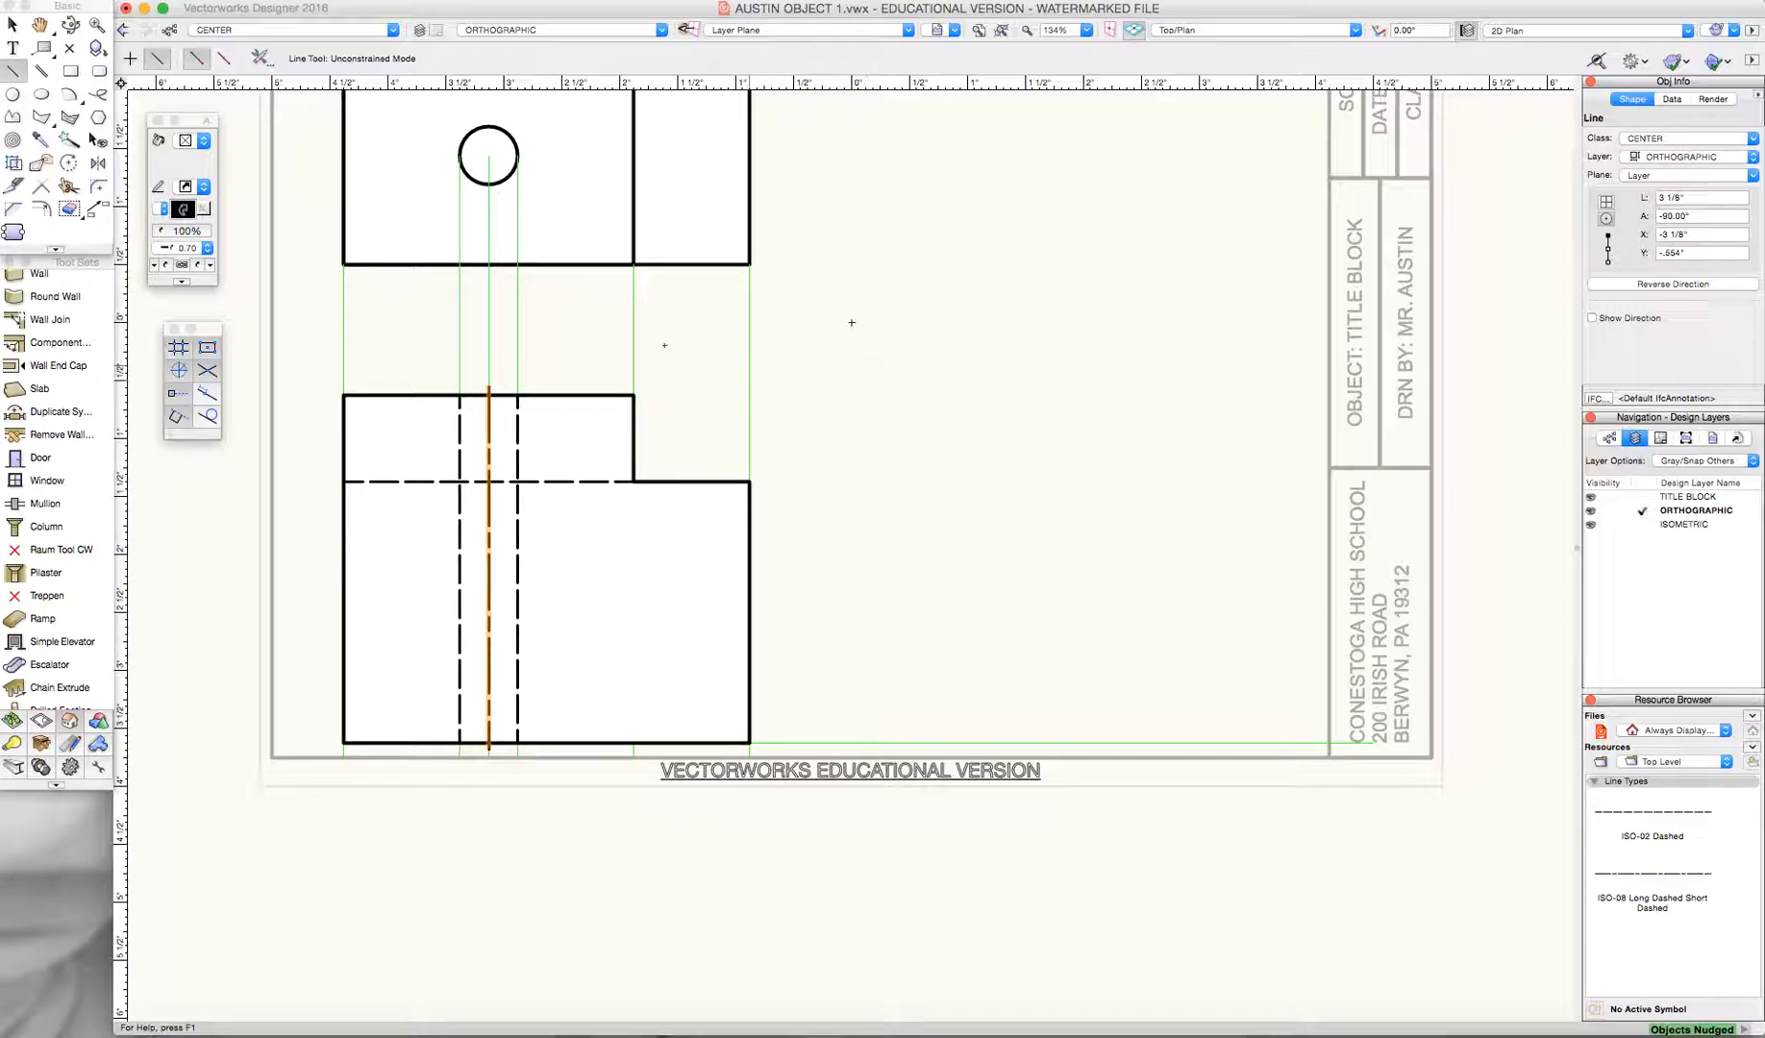
{"action": "left_click", "coordinate": [13, 24]}
{"action": "left_click", "coordinate": [851, 323]}
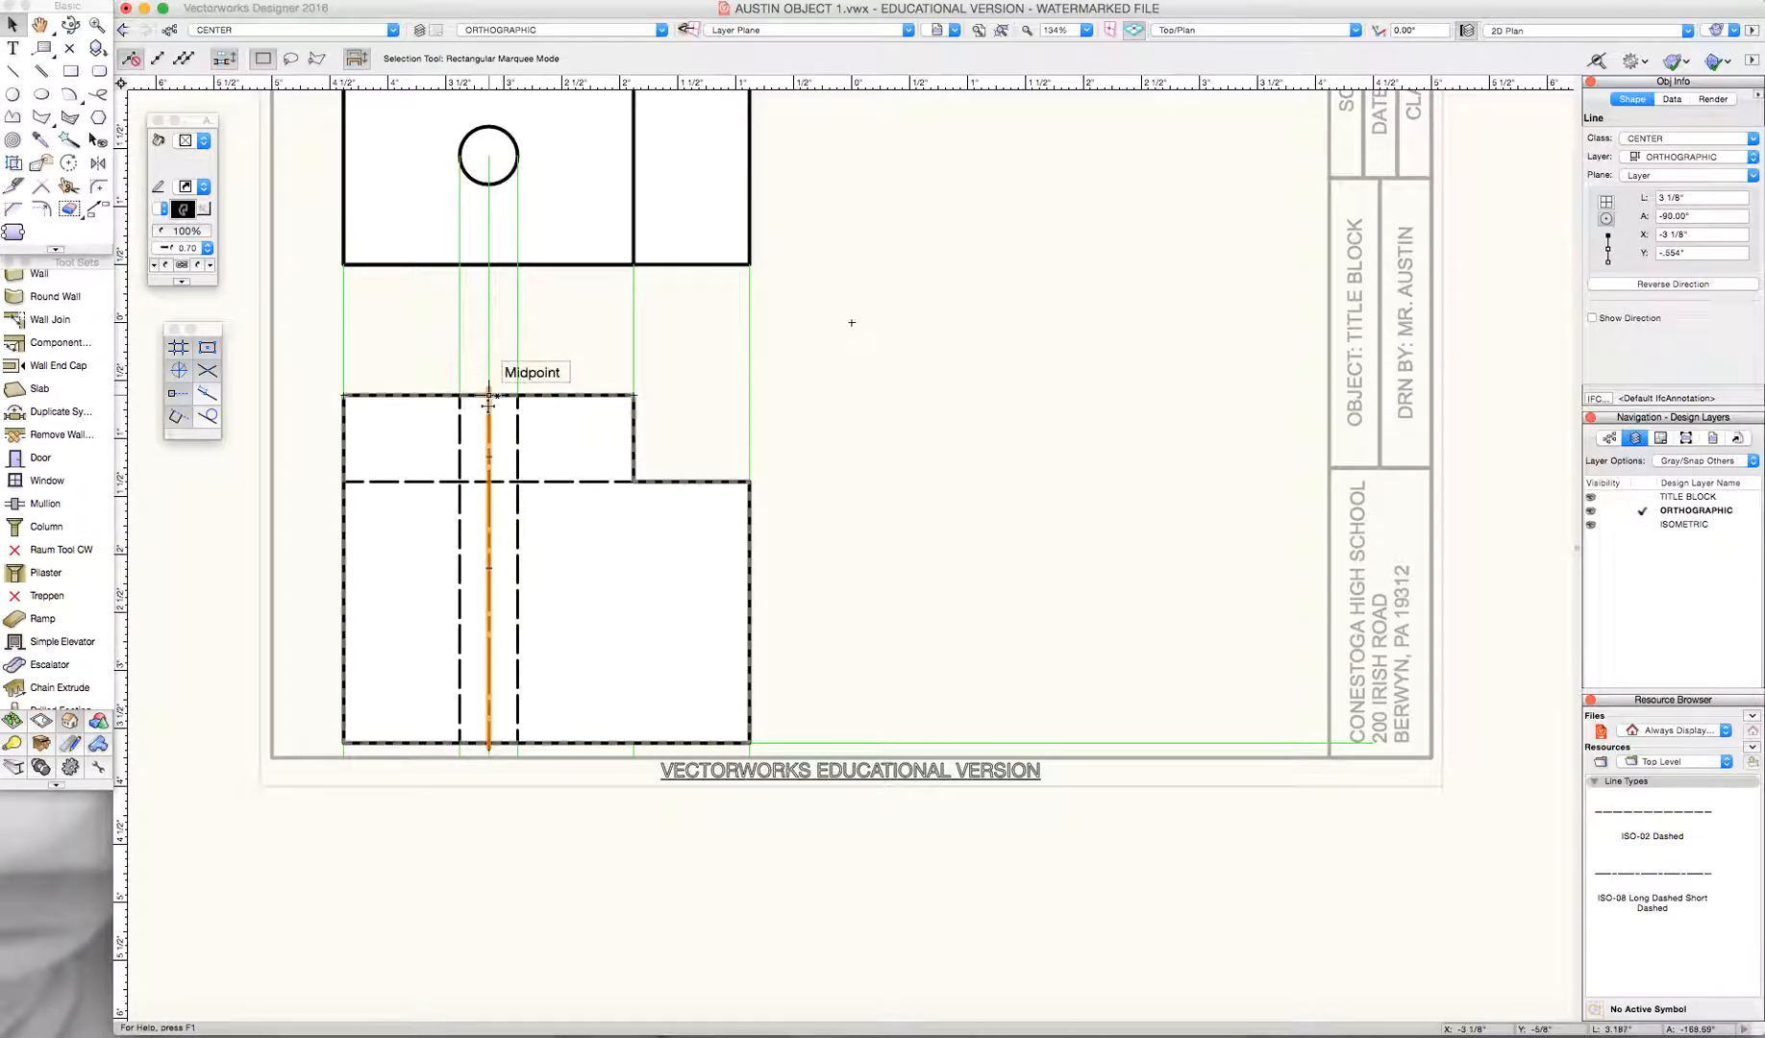
{"action": "scroll", "coordinate": [488, 396], "scroll_direction": "up", "scroll_amount": 1}
{"action": "scroll", "coordinate": [489, 394], "scroll_direction": "up", "scroll_amount": 2}
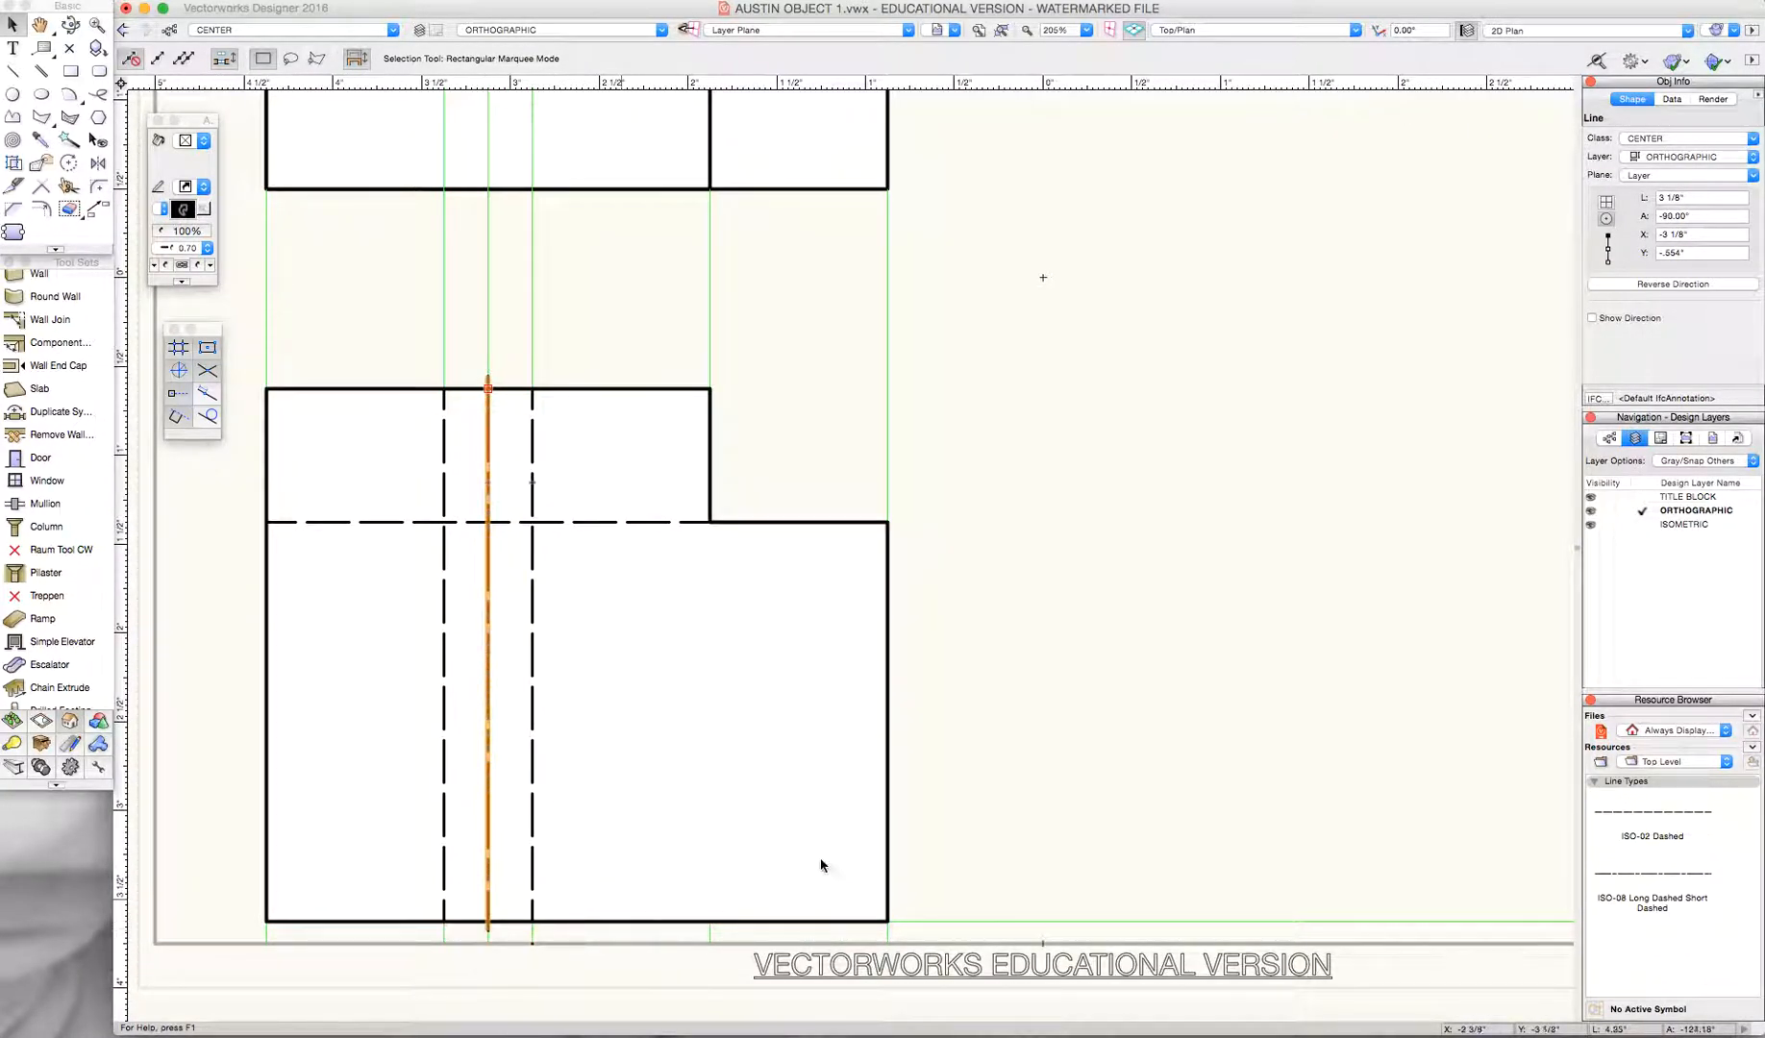
- In the GUIDE class, draw horizontal lines from the front view's two upper-right corners across past the title block, about 7 3/4" and 6 1/2" long
{"action": "key", "text": "super+4"}
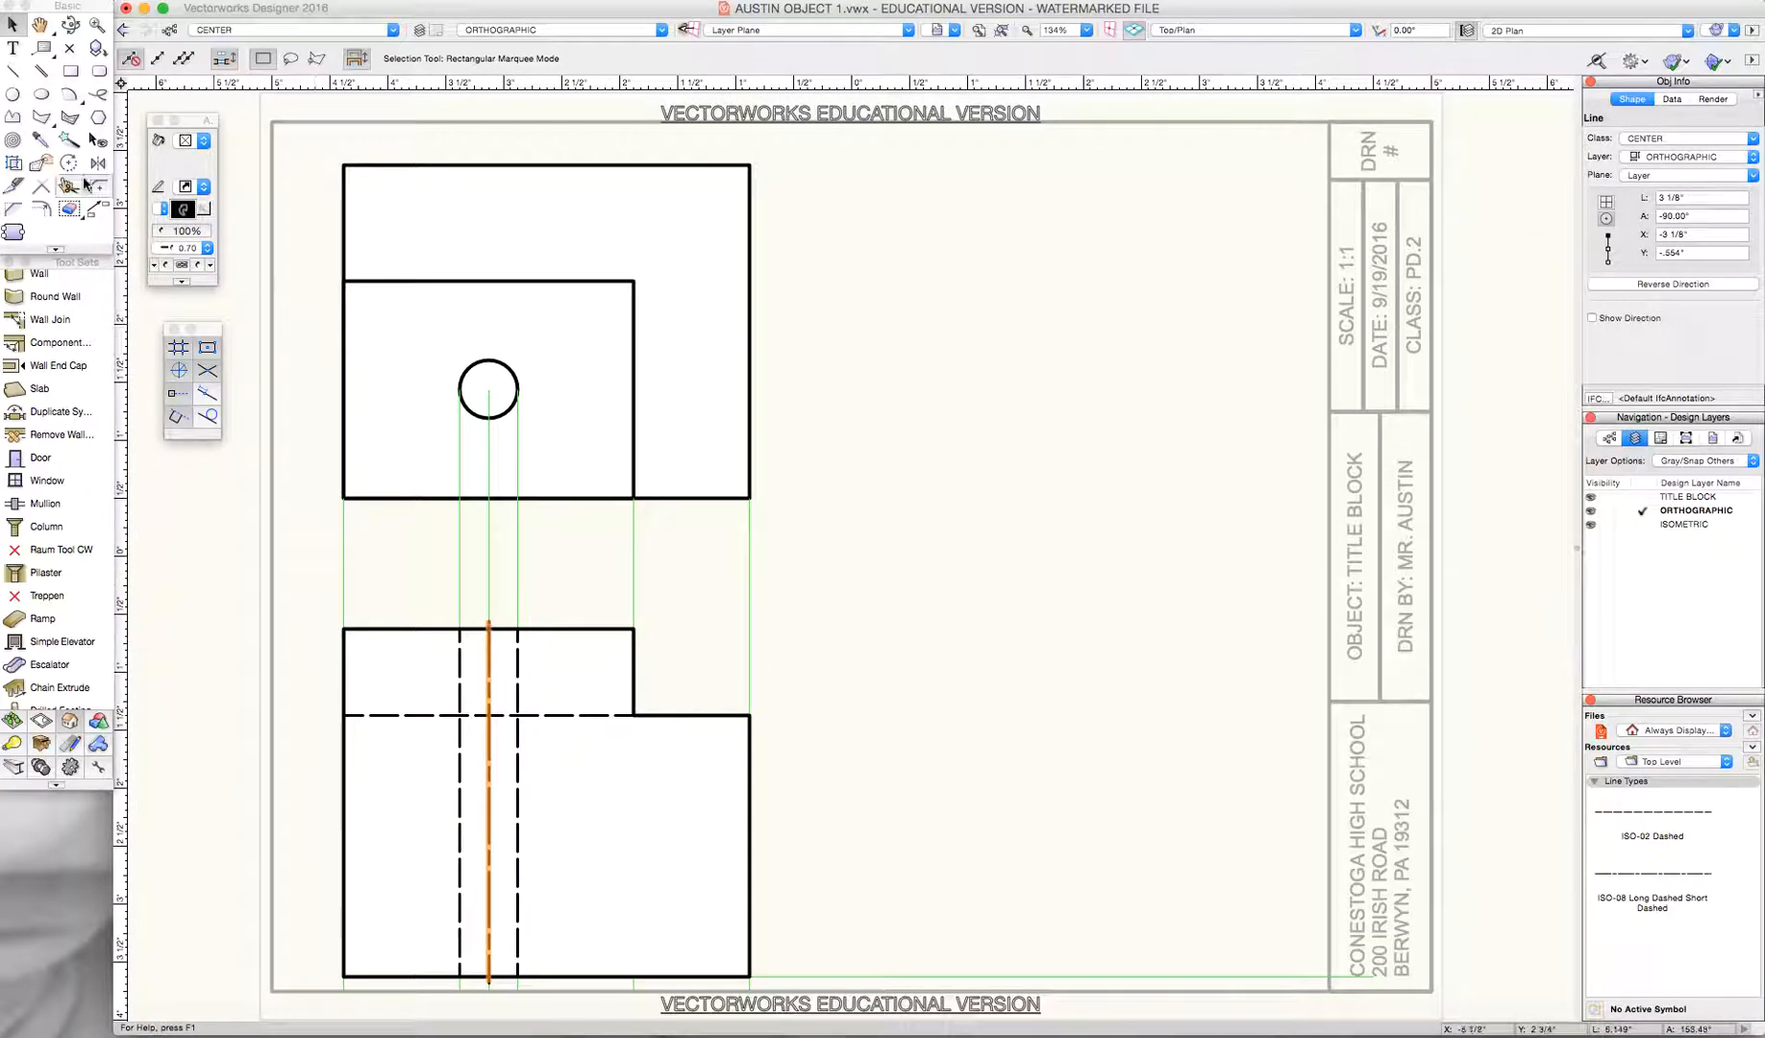
{"action": "left_click", "coordinate": [12, 71]}
{"action": "left_click", "coordinate": [245, 30]}
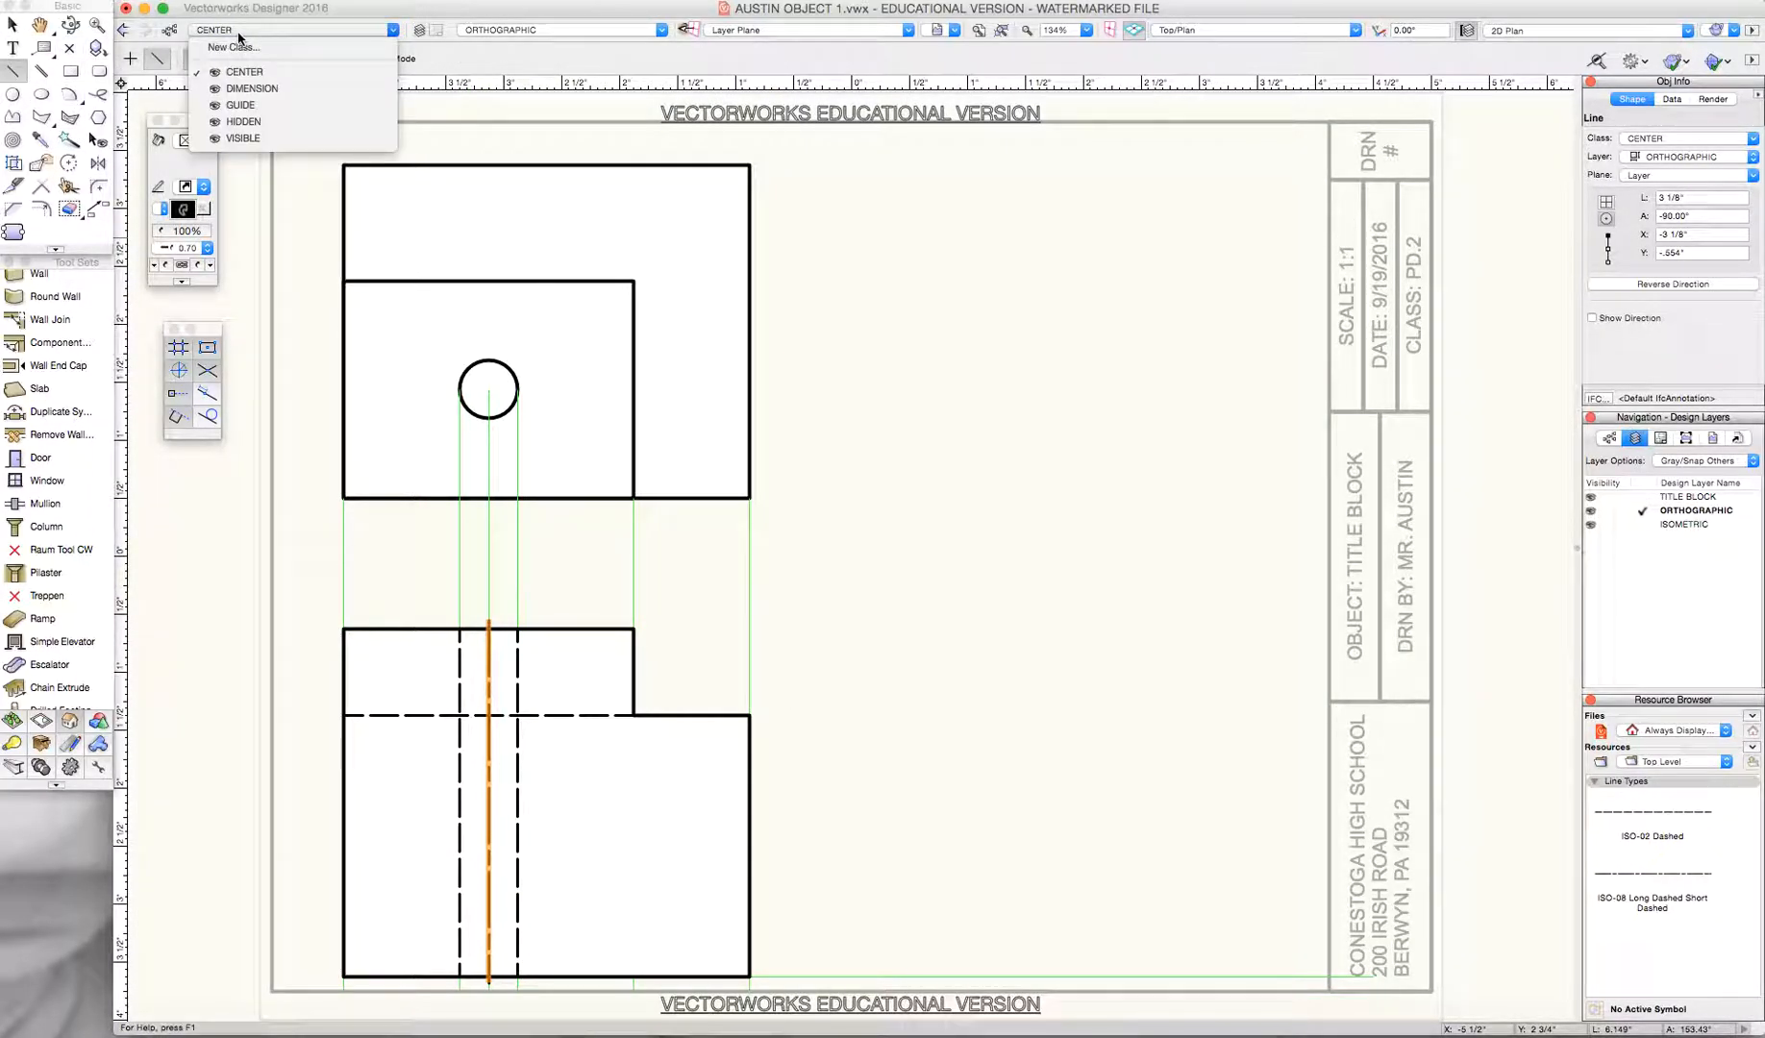
{"action": "left_click", "coordinate": [252, 106]}
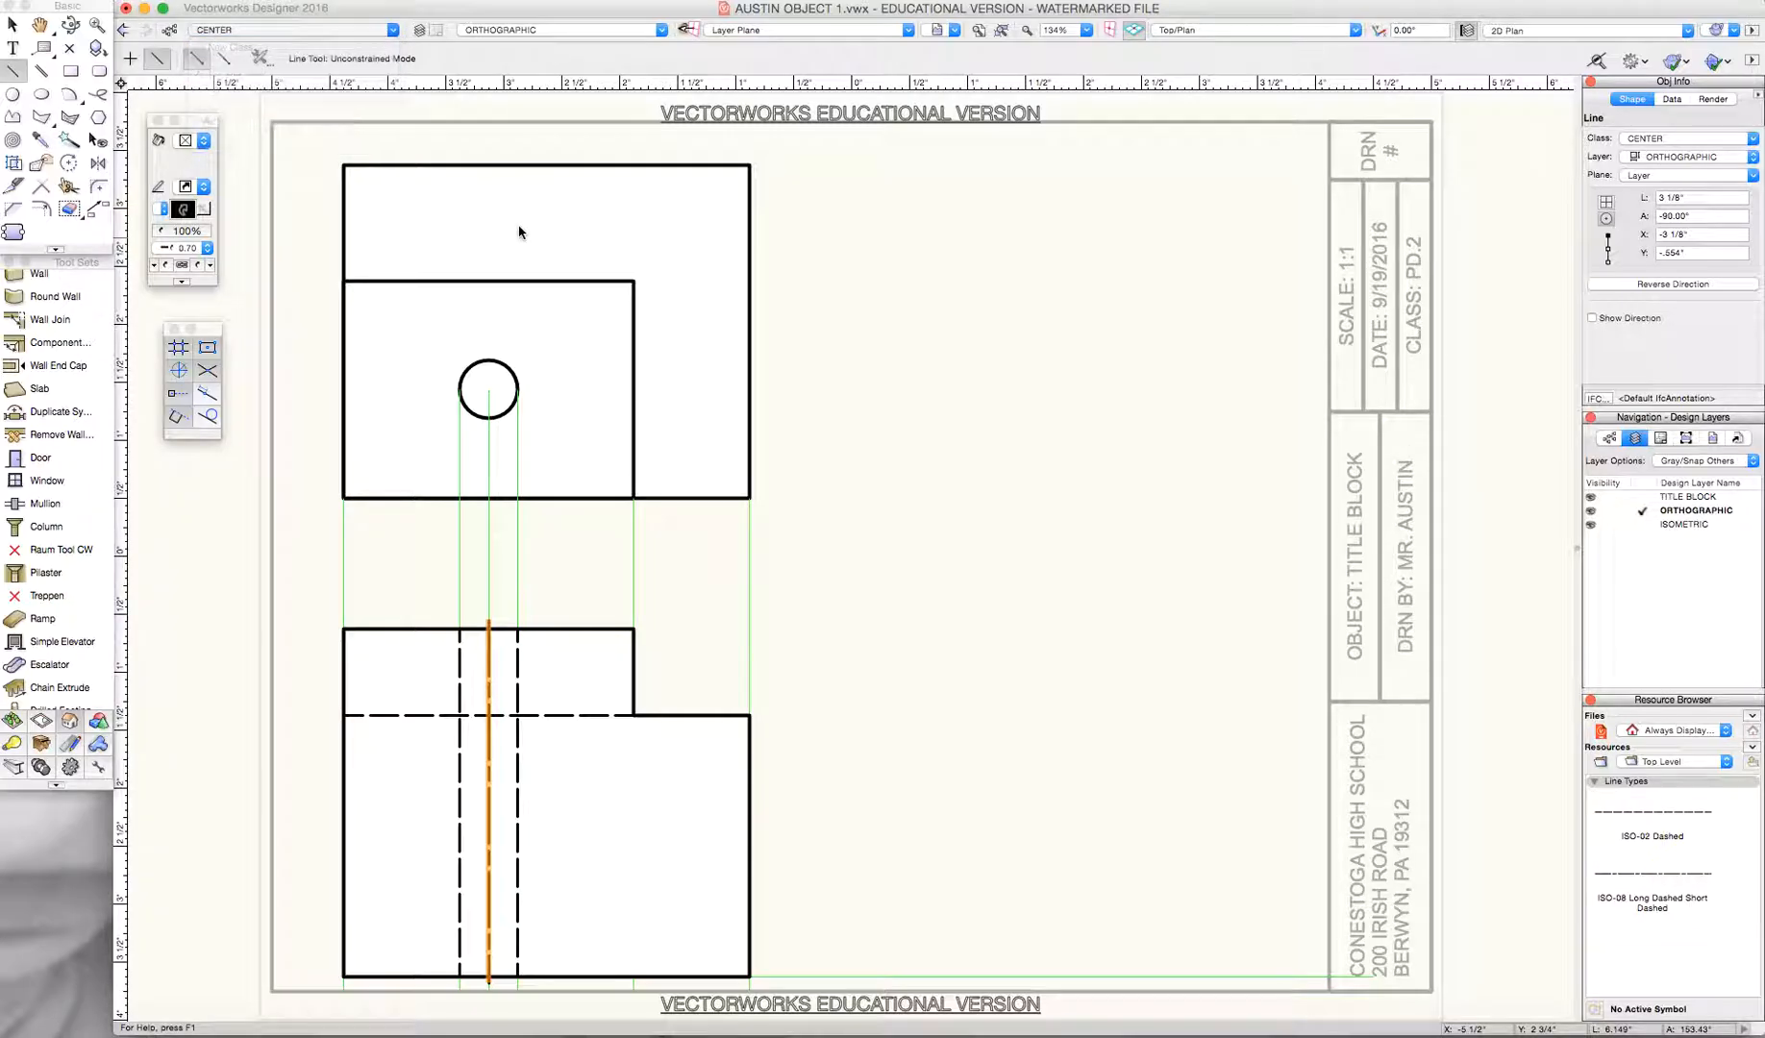
{"action": "left_click", "coordinate": [634, 629]}
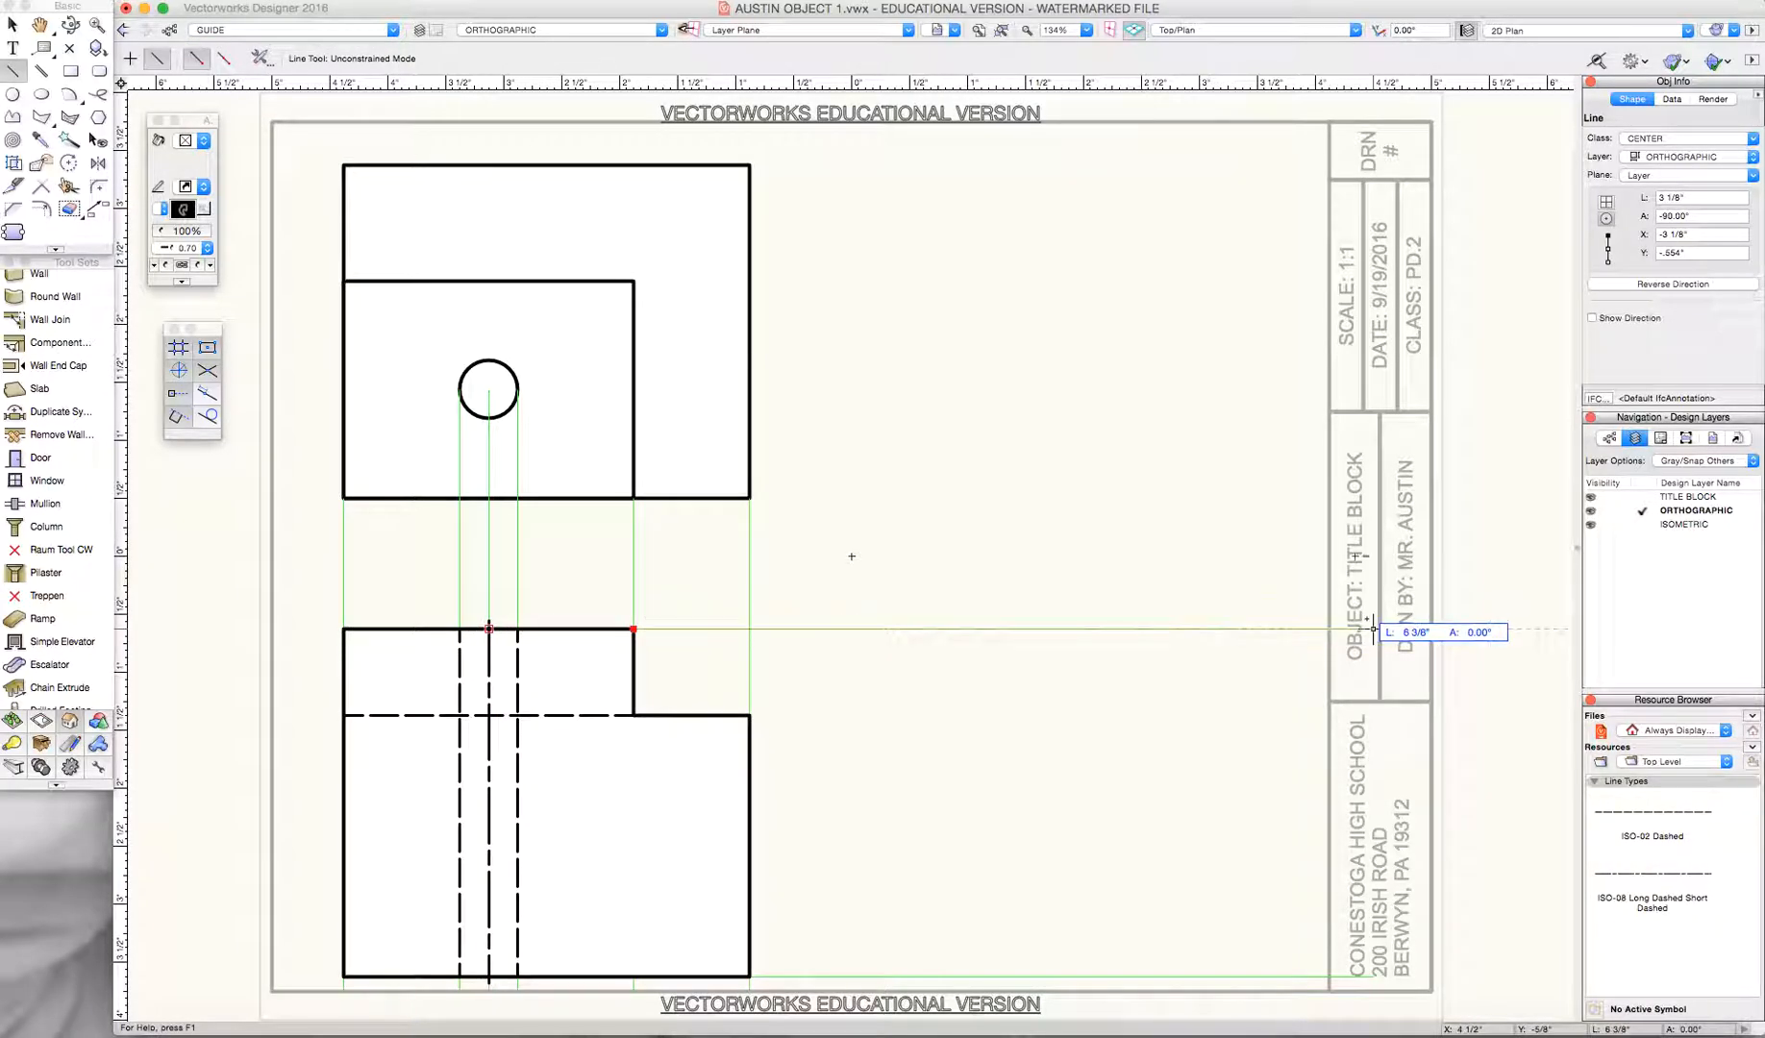
{"action": "left_click", "coordinate": [1531, 629]}
{"action": "left_click", "coordinate": [750, 716]}
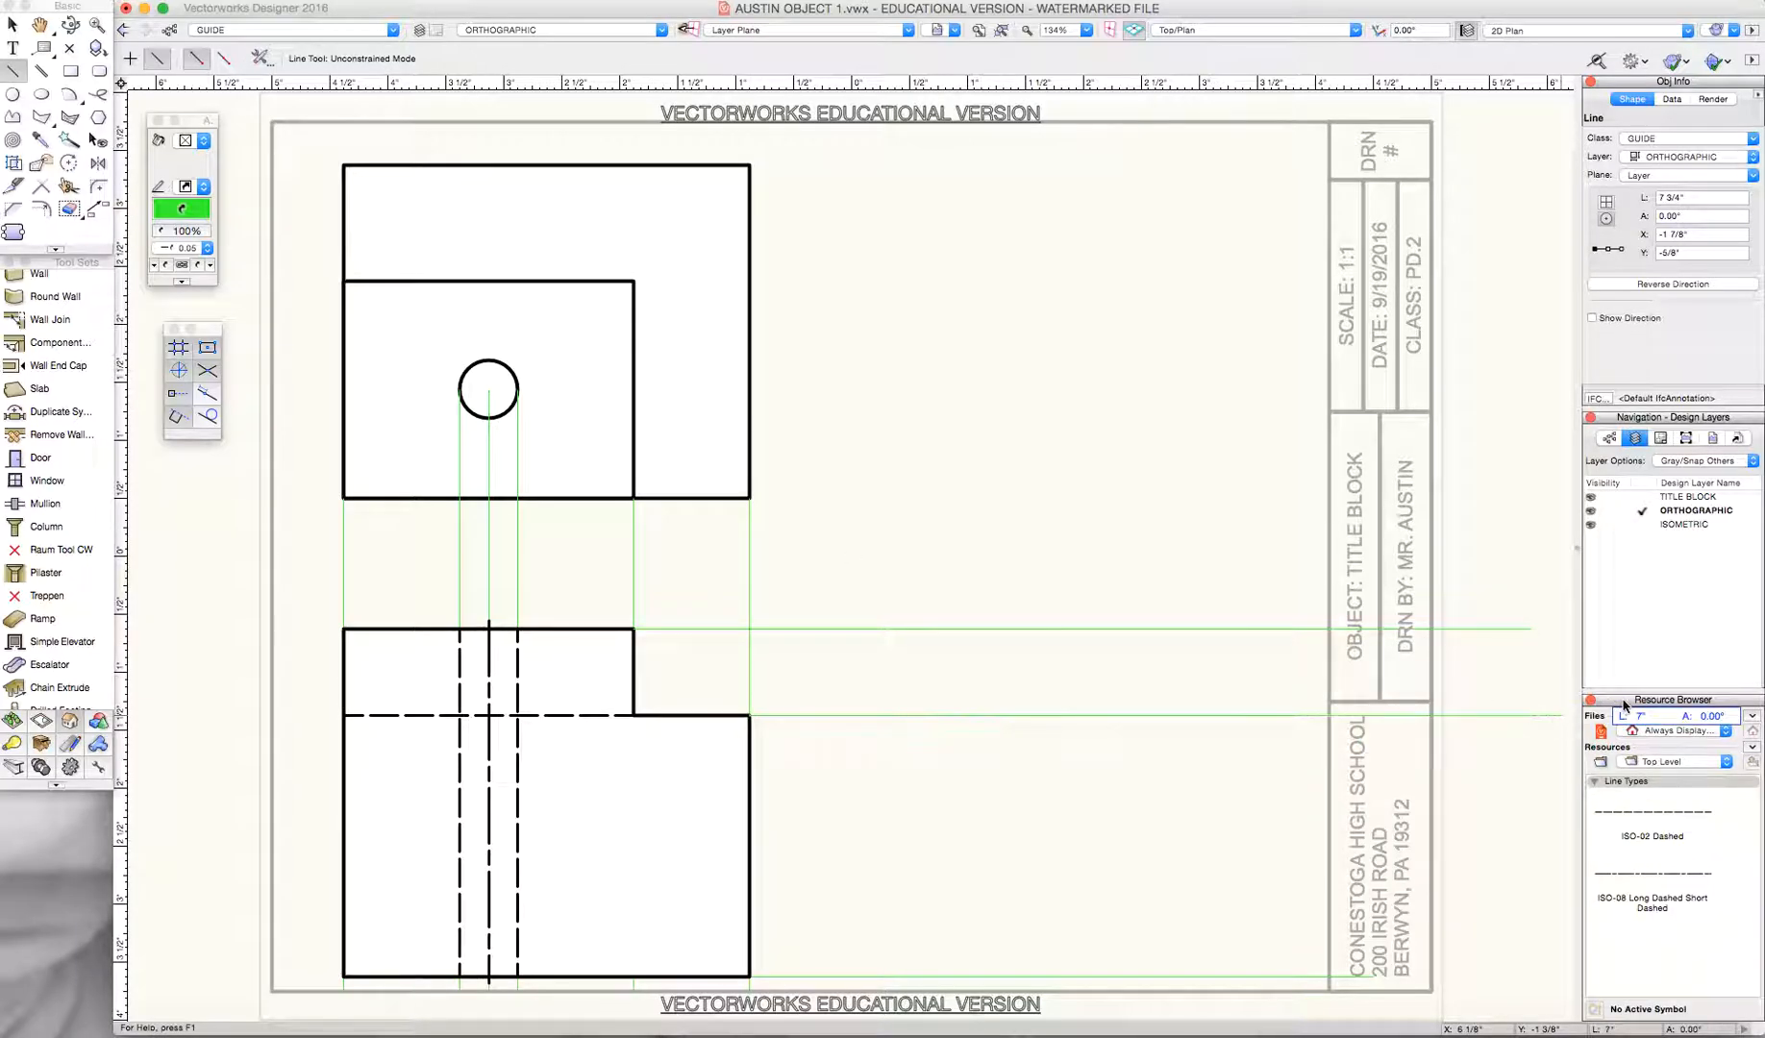
{"action": "left_click", "coordinate": [1502, 716]}
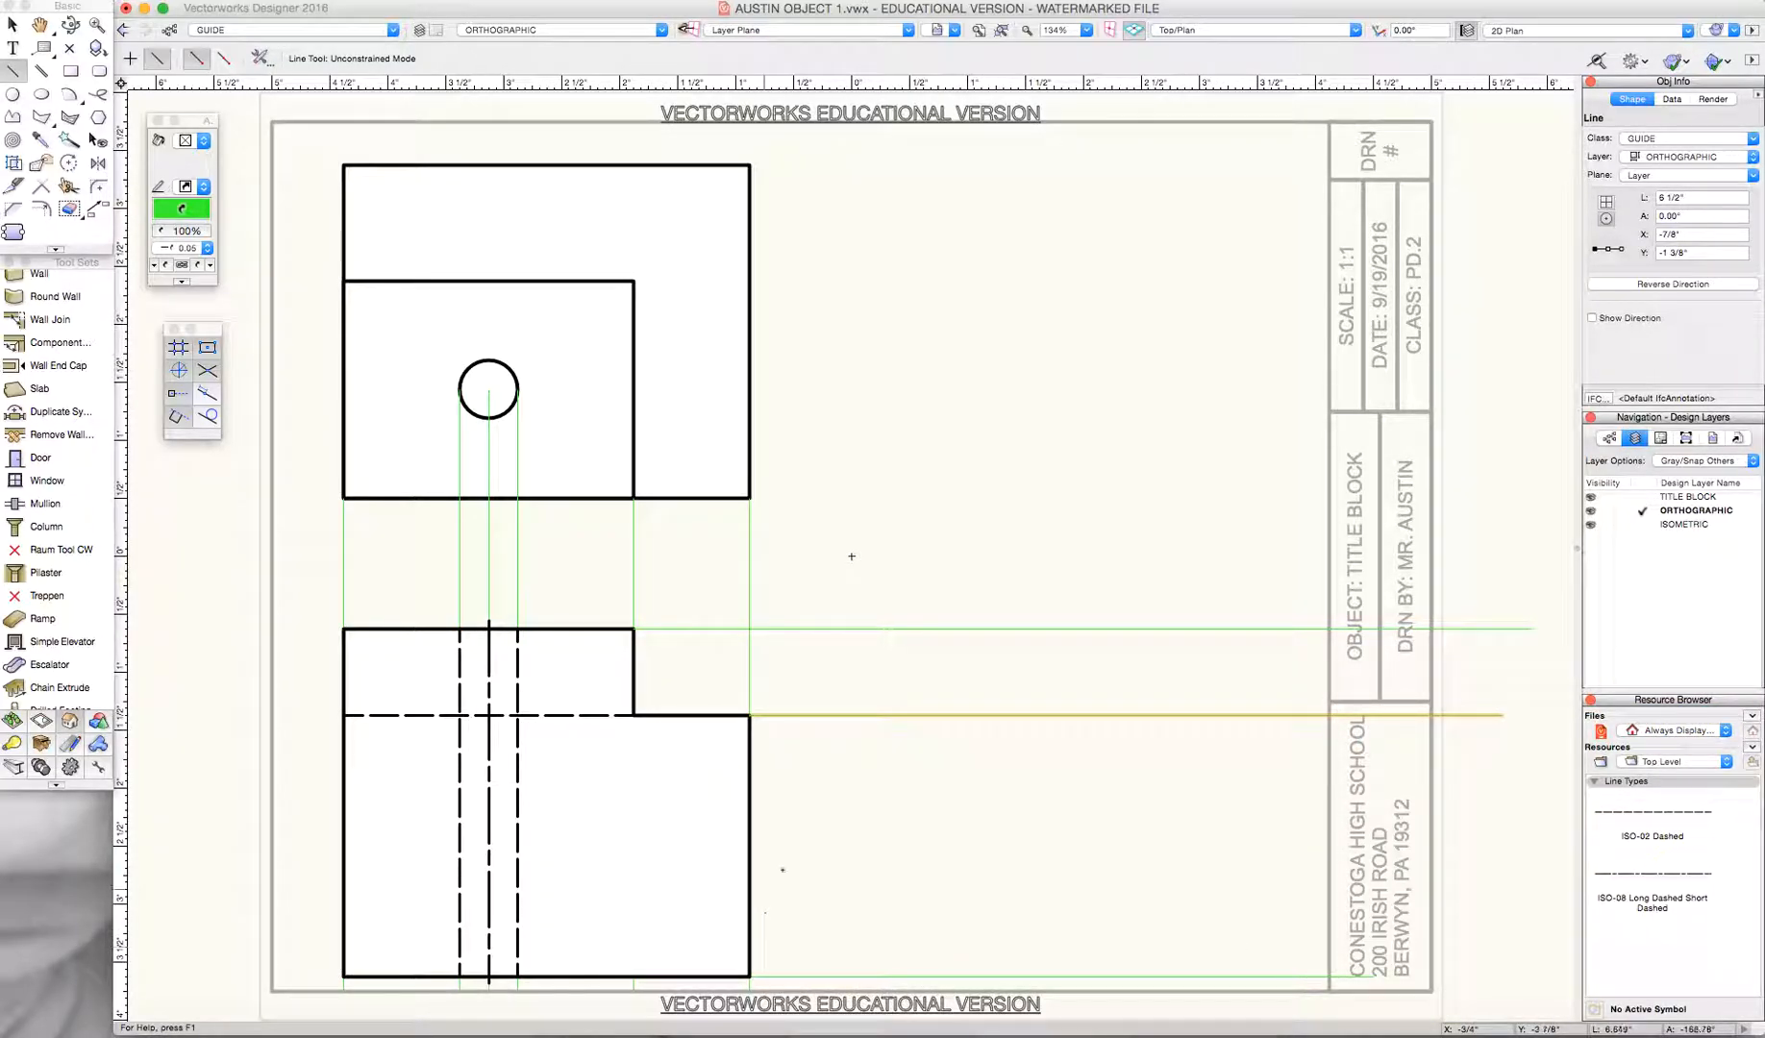
- Draw a 45° guide from the outer guides' intersection to the sheet's top border and project the large rectangle's upper-right corner through it to the base guide
{"action": "left_click", "coordinate": [750, 628]}
{"action": "left_click", "coordinate": [1255, 123]}
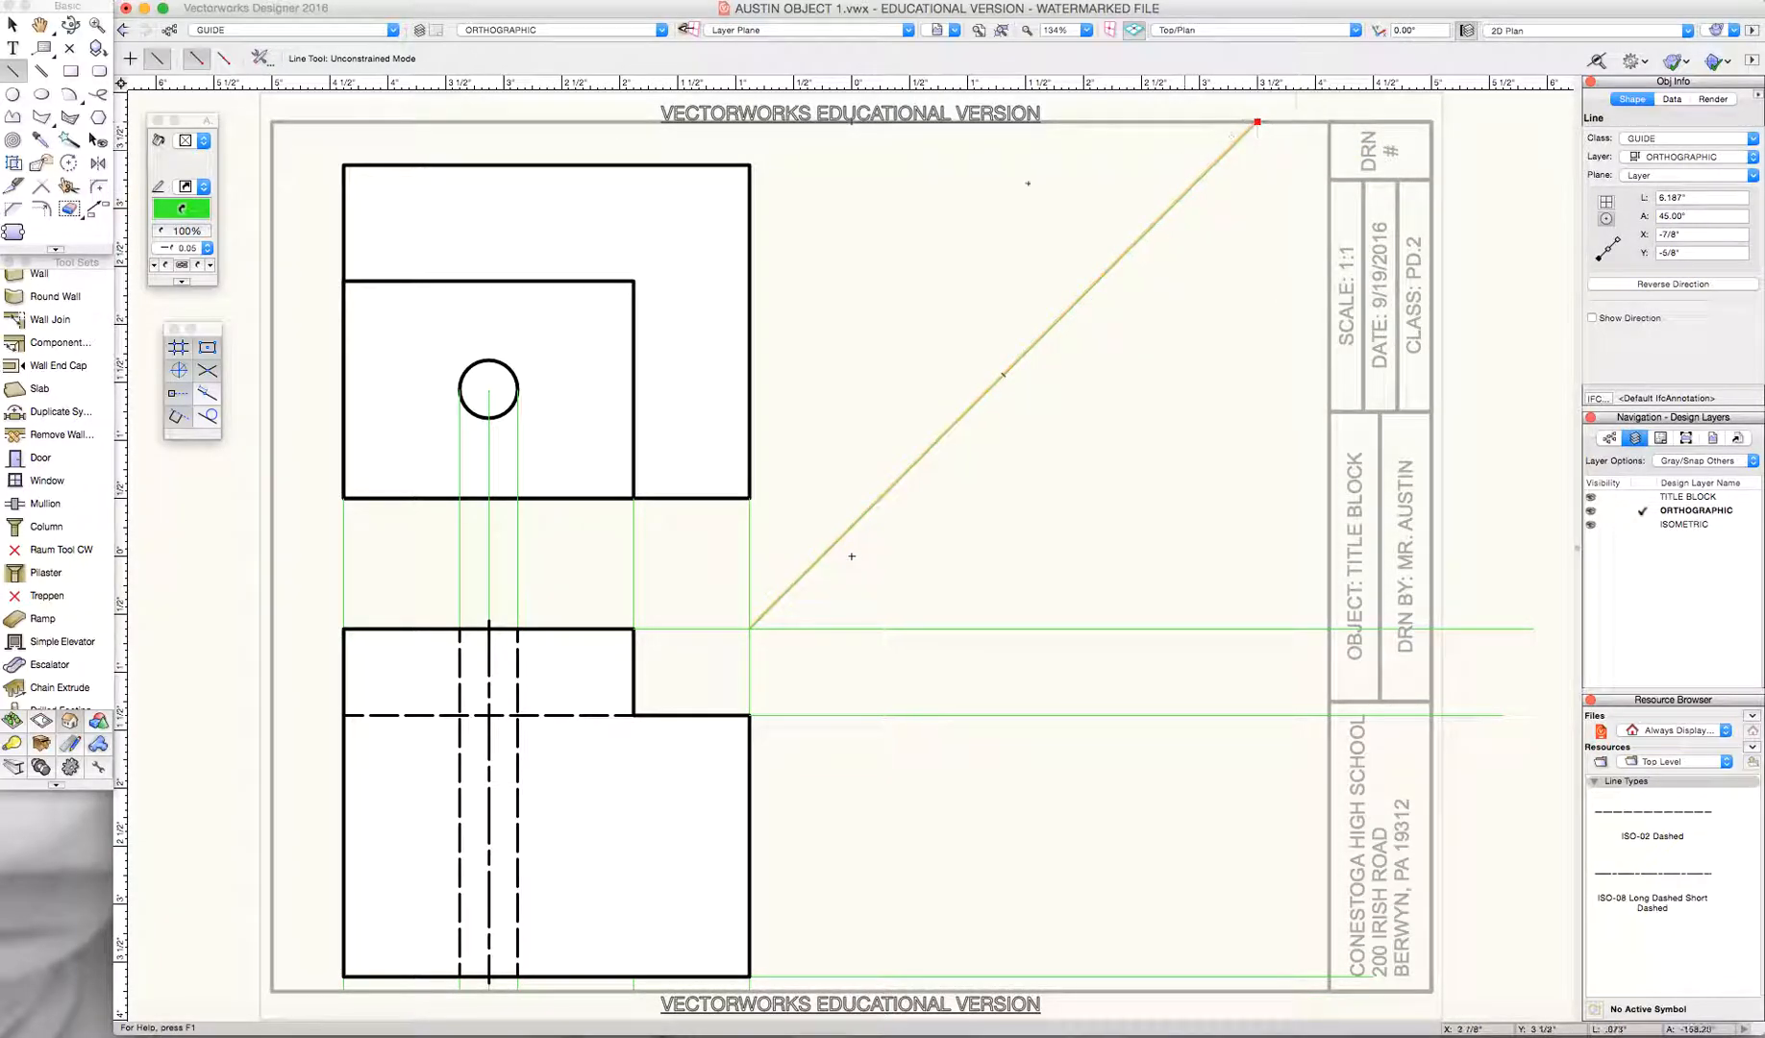
{"action": "left_click", "coordinate": [753, 166]}
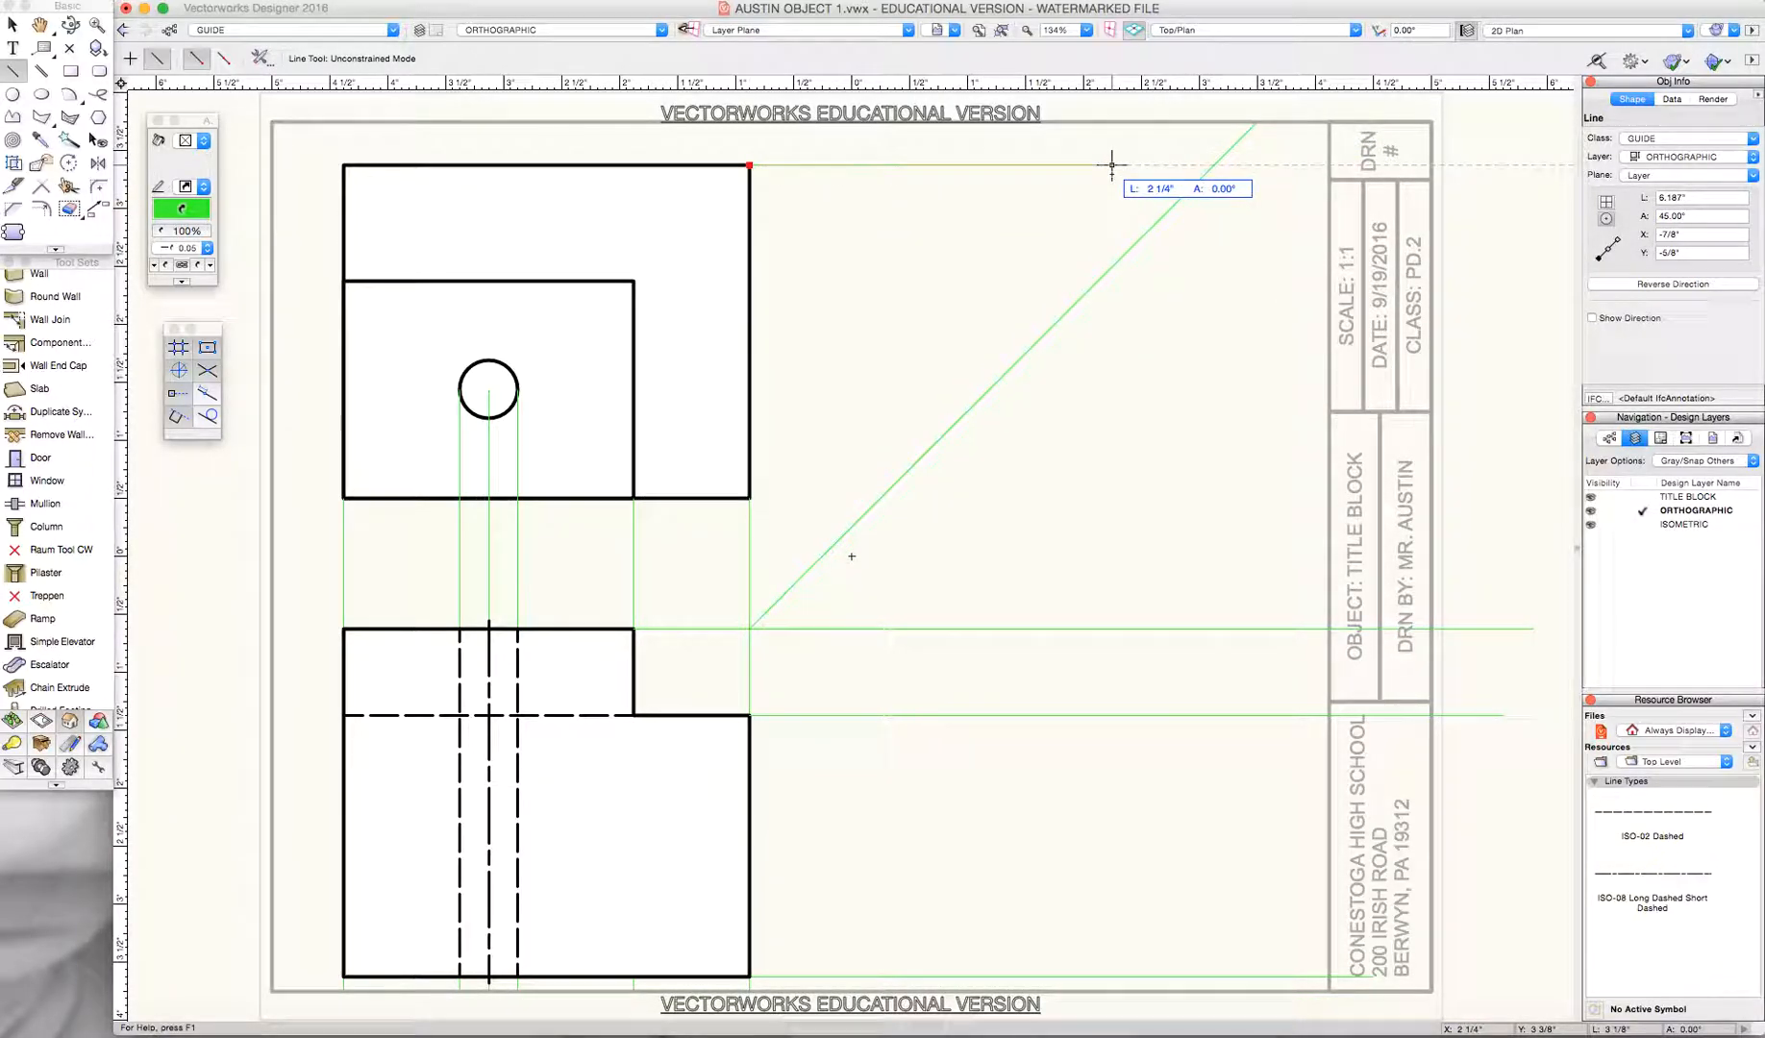
{"action": "left_click", "coordinate": [1213, 168]}
{"action": "left_click", "coordinate": [1212, 167]}
{"action": "left_click", "coordinate": [1214, 977]}
- Project the large rectangle's lower-right corner horizontally to the 45° guide and vertically down to the base guide
{"action": "left_click", "coordinate": [750, 498]}
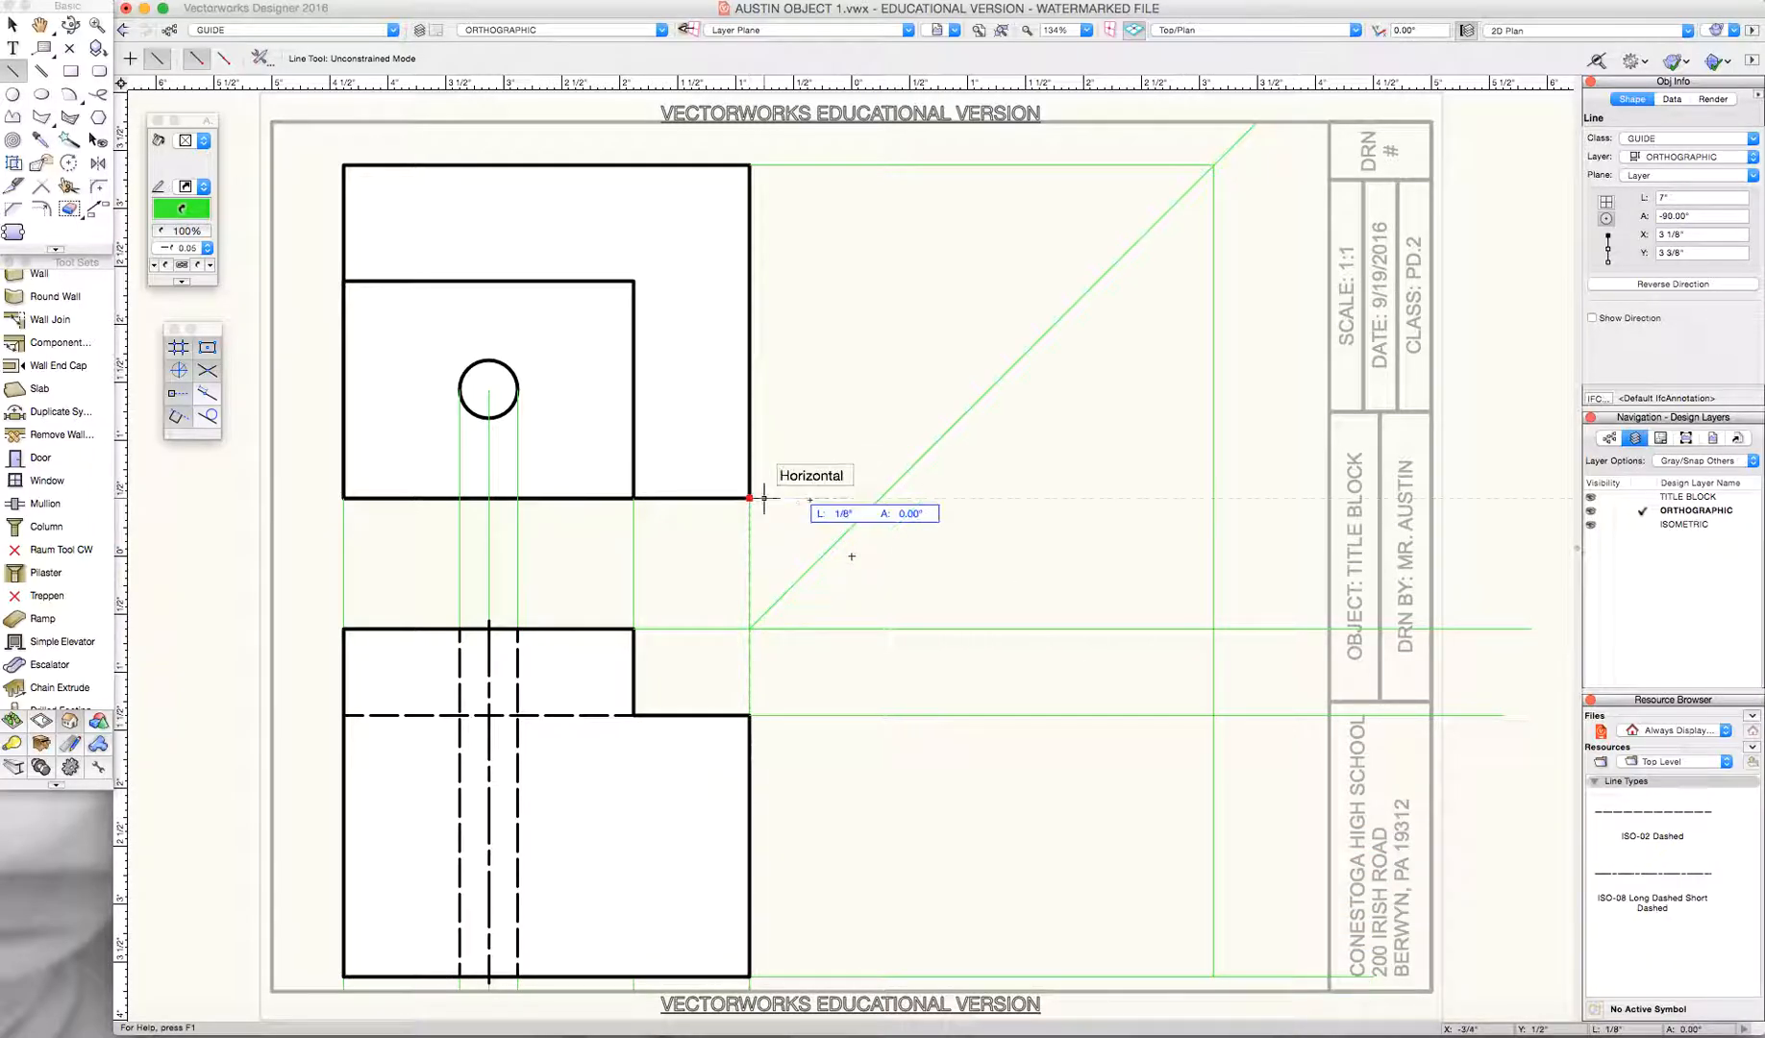
{"action": "left_click", "coordinate": [881, 498]}
{"action": "left_click", "coordinate": [881, 498]}
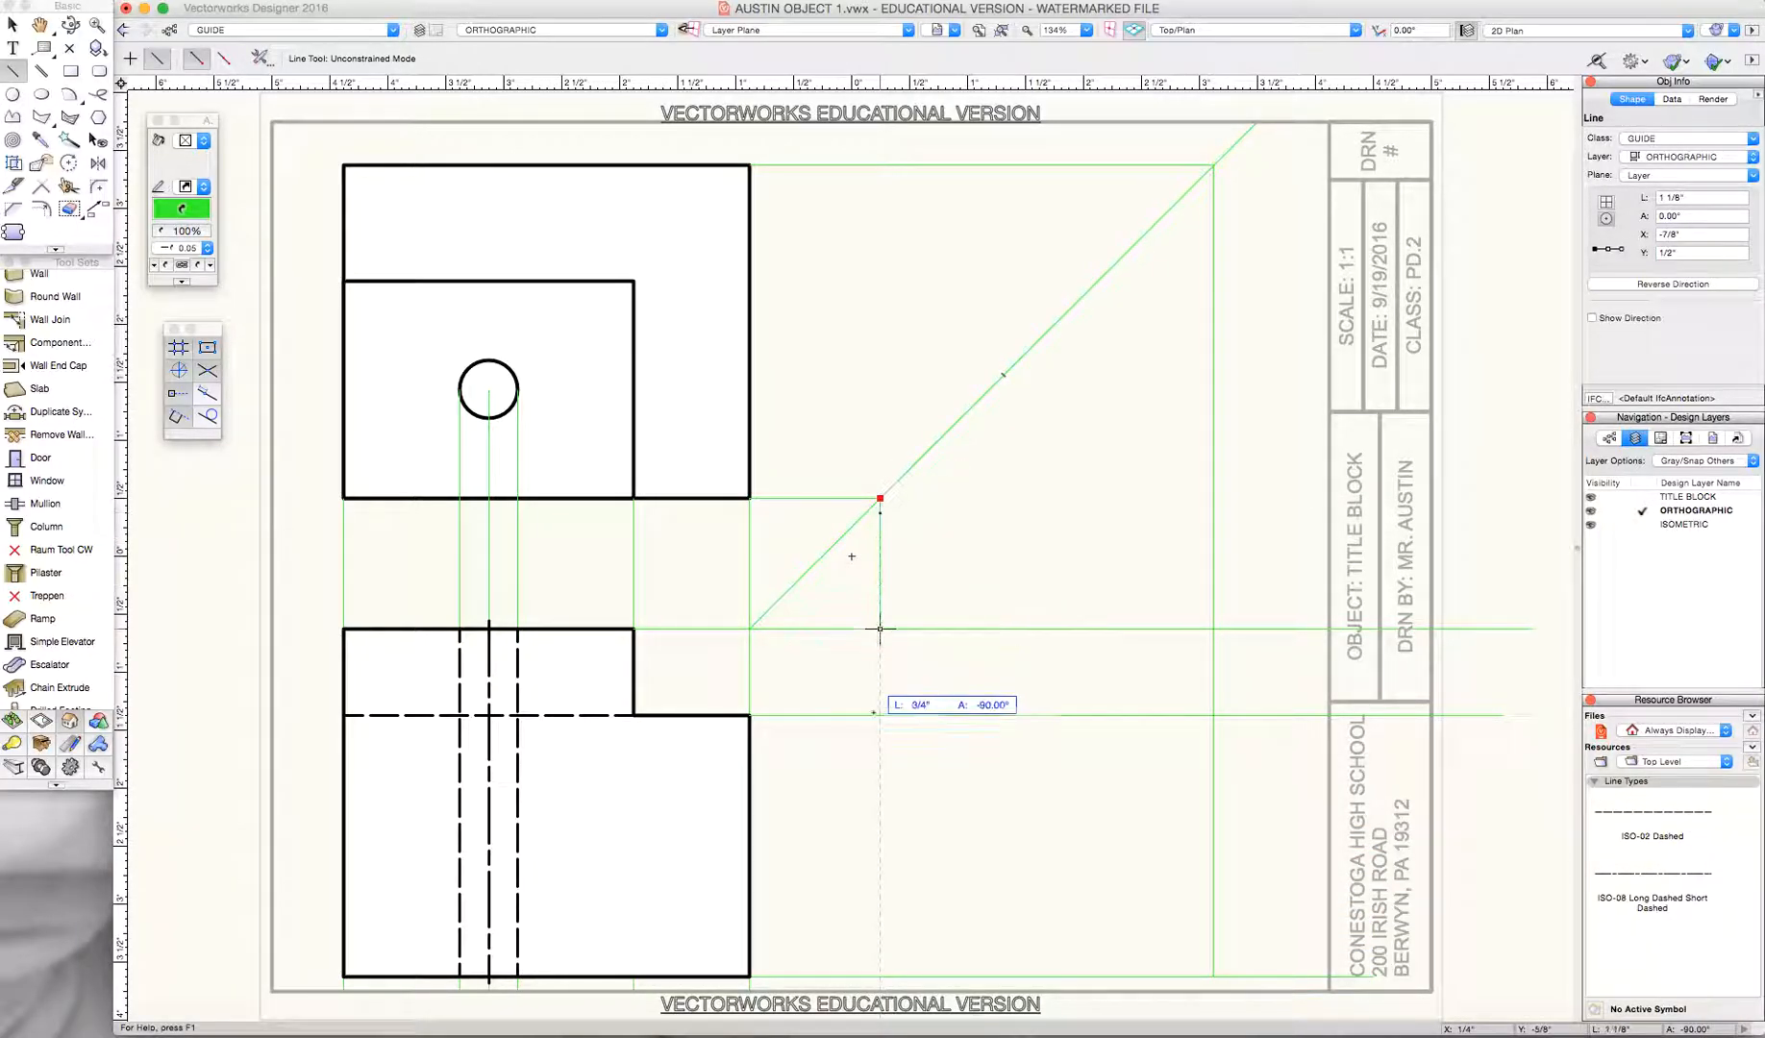
{"action": "left_click", "coordinate": [881, 977]}
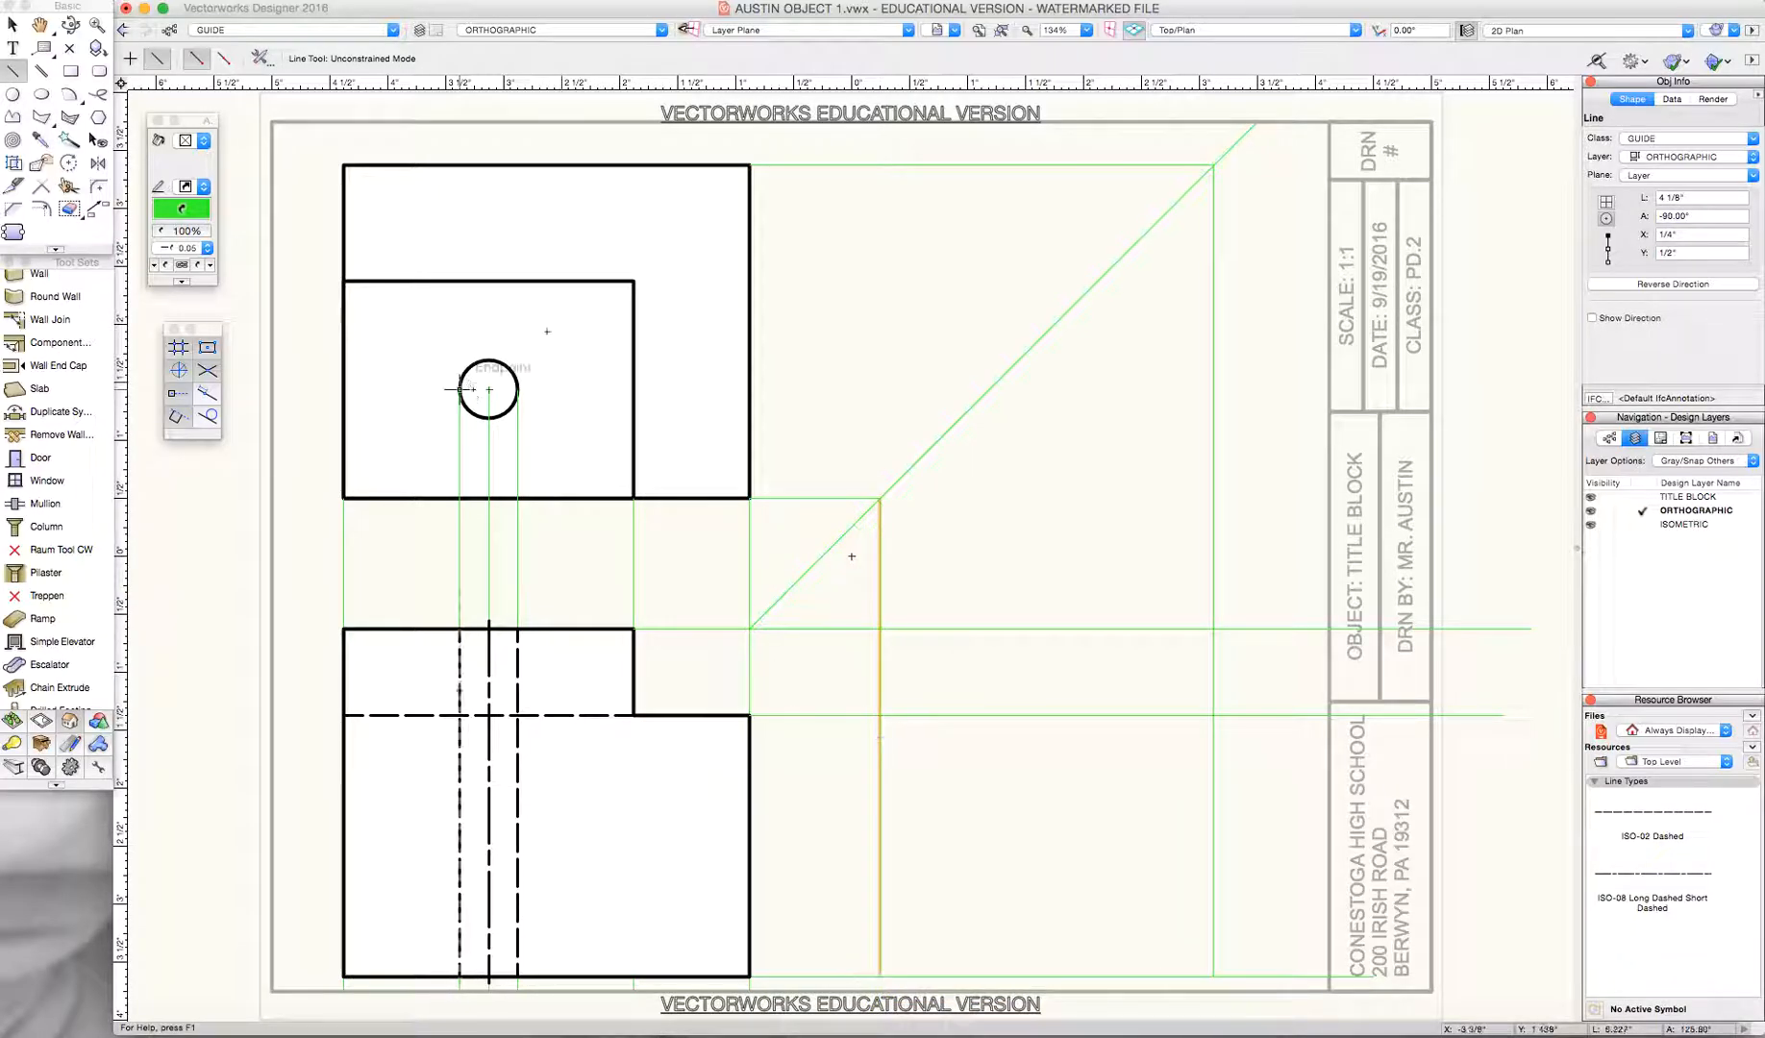
- Project the top view hole's center, top and bottom points horizontally to the 45° guide and vertically down to the base guide
{"action": "left_click", "coordinate": [488, 389]}
{"action": "left_click", "coordinate": [988, 390]}
{"action": "left_click", "coordinate": [989, 977]}
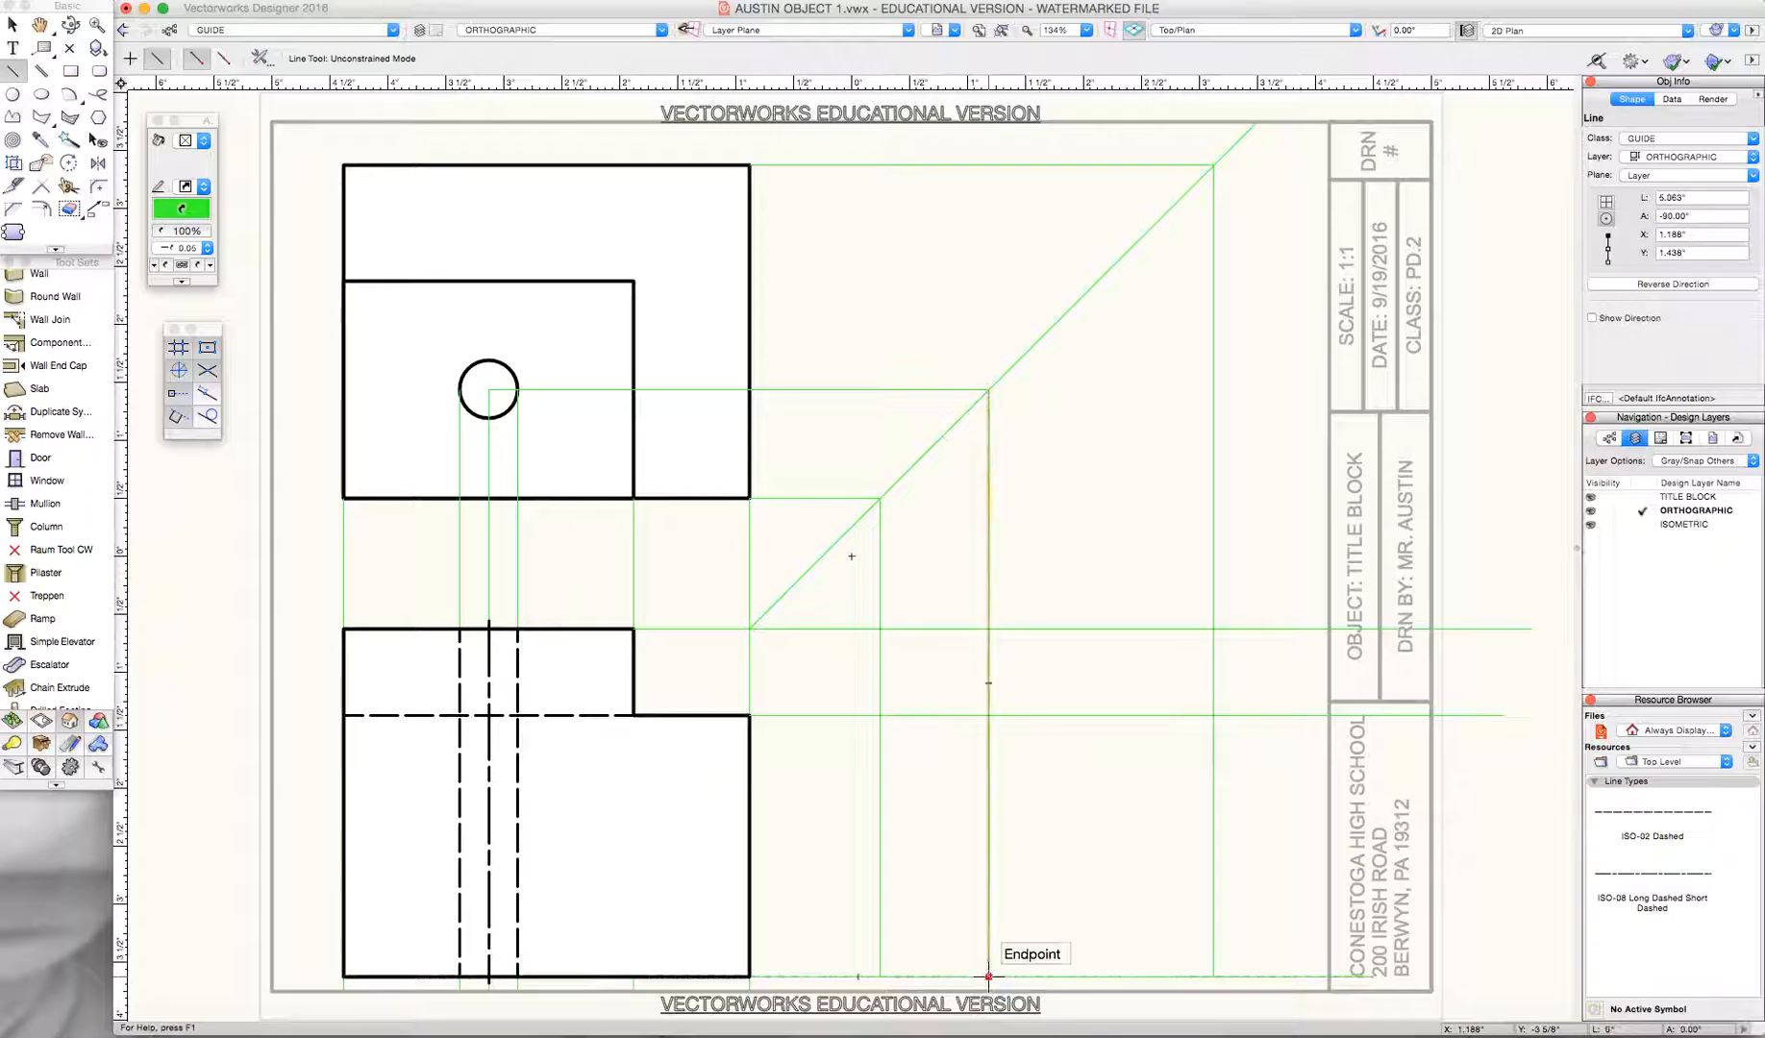
{"action": "left_click", "coordinate": [489, 359]}
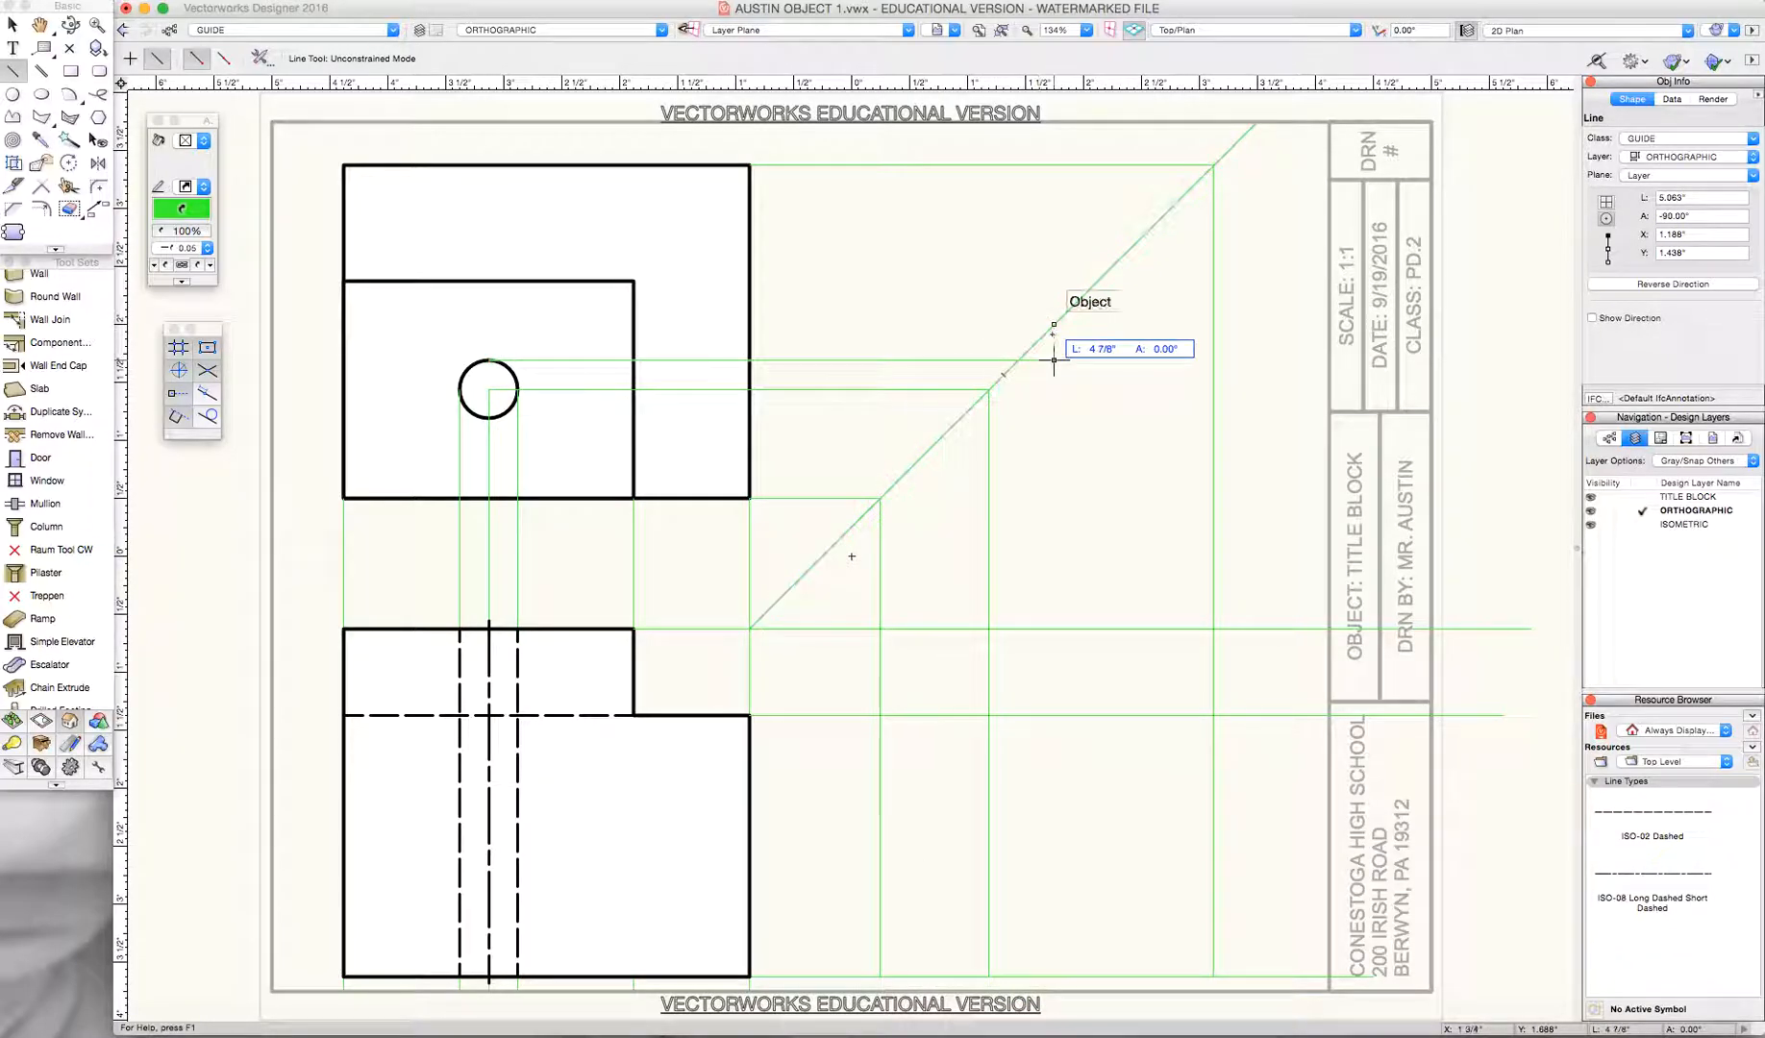
{"action": "left_click", "coordinate": [1018, 361]}
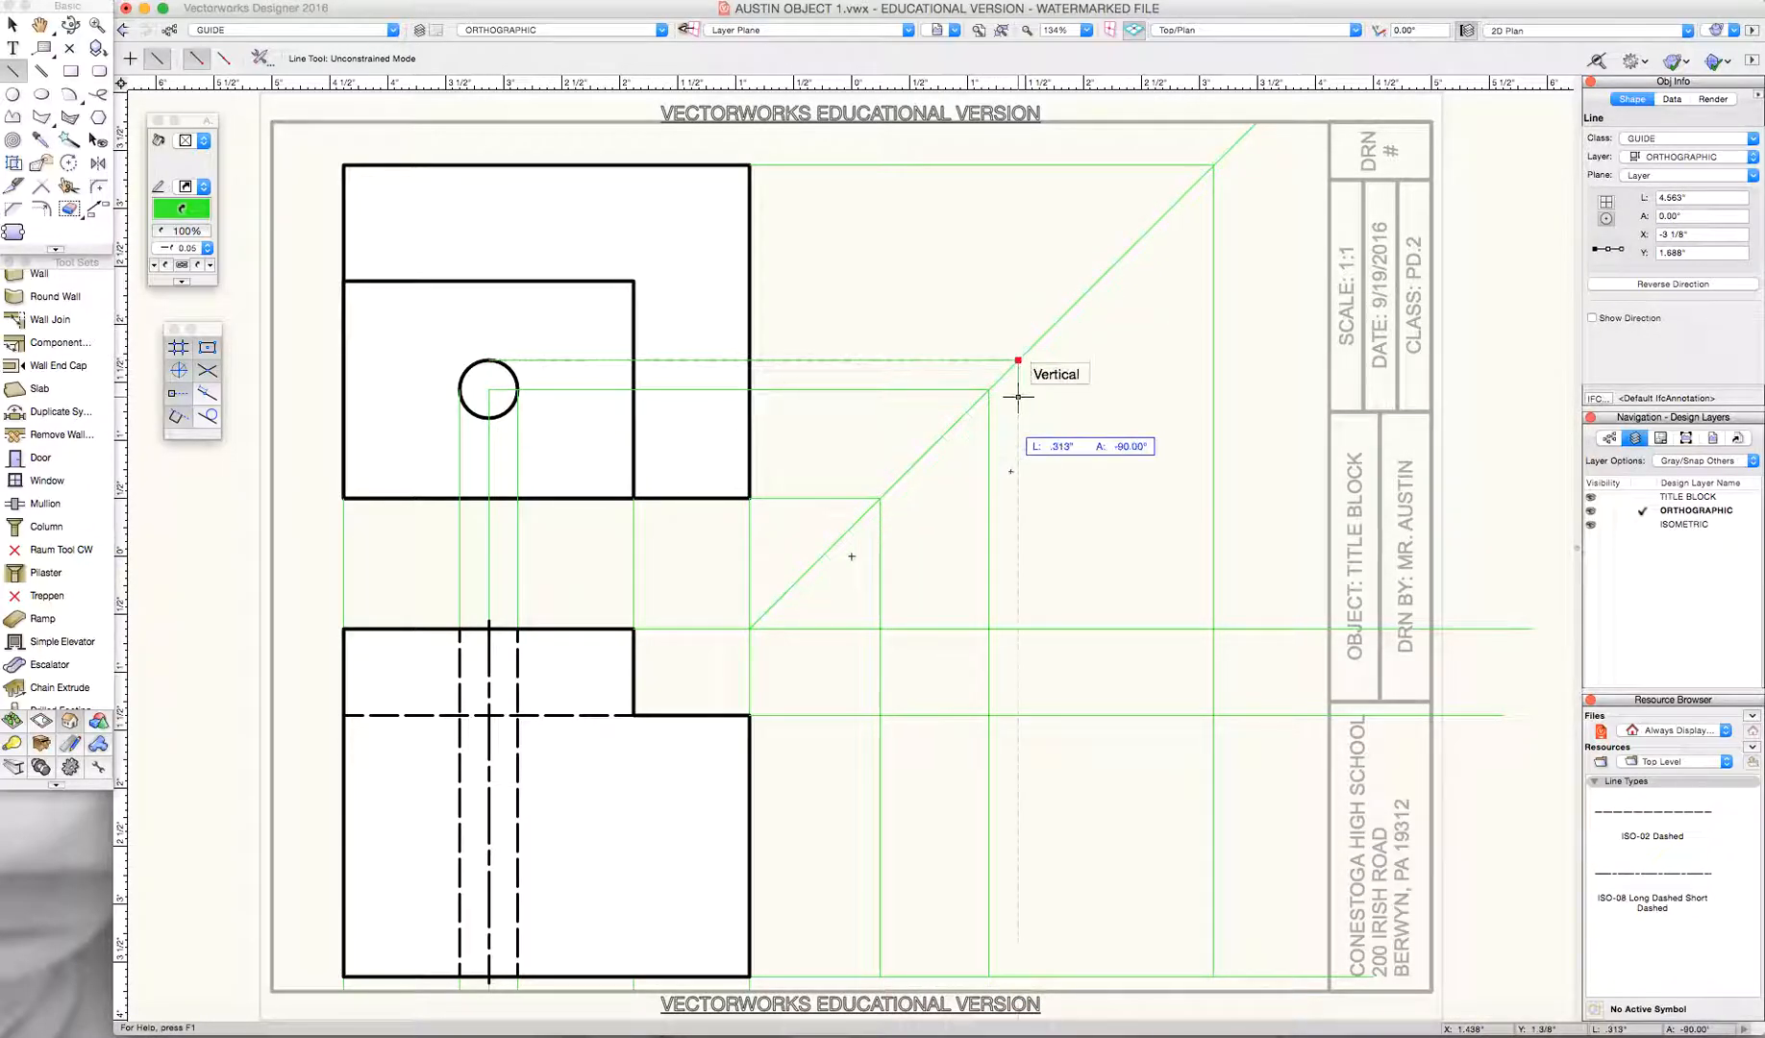
{"action": "left_click", "coordinate": [1018, 977]}
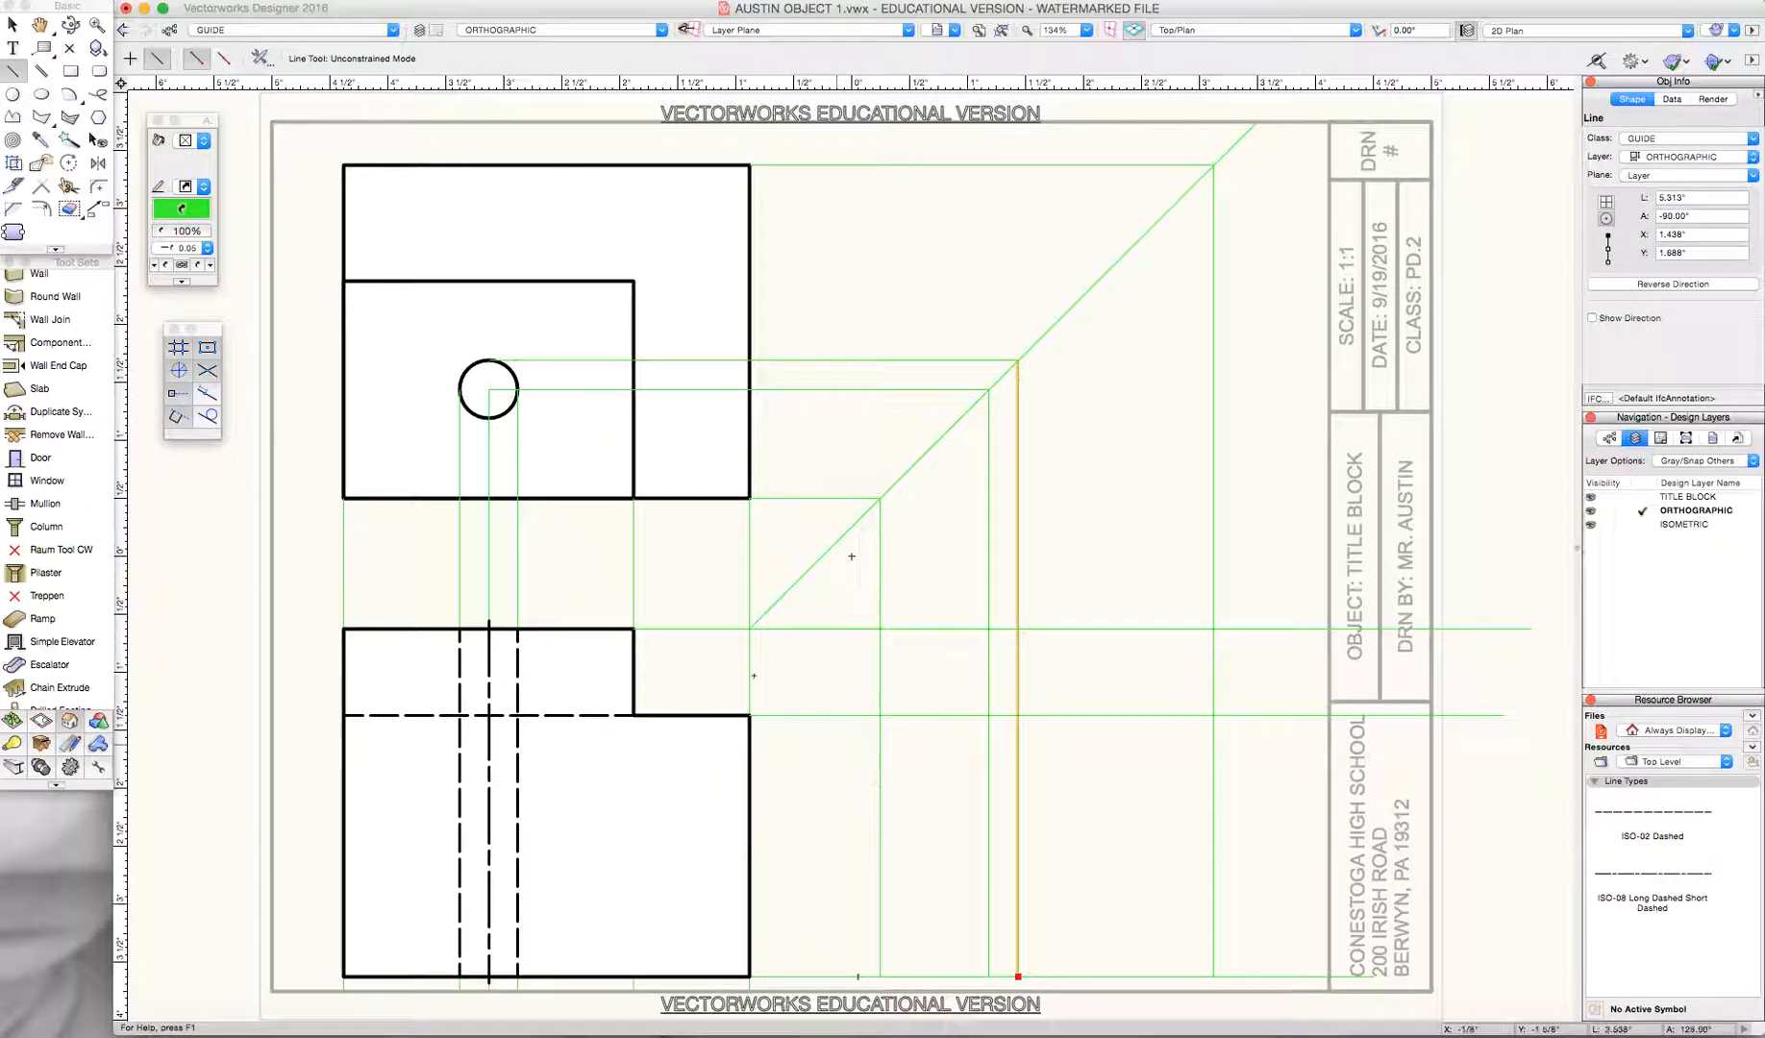
{"action": "left_click", "coordinate": [488, 418]}
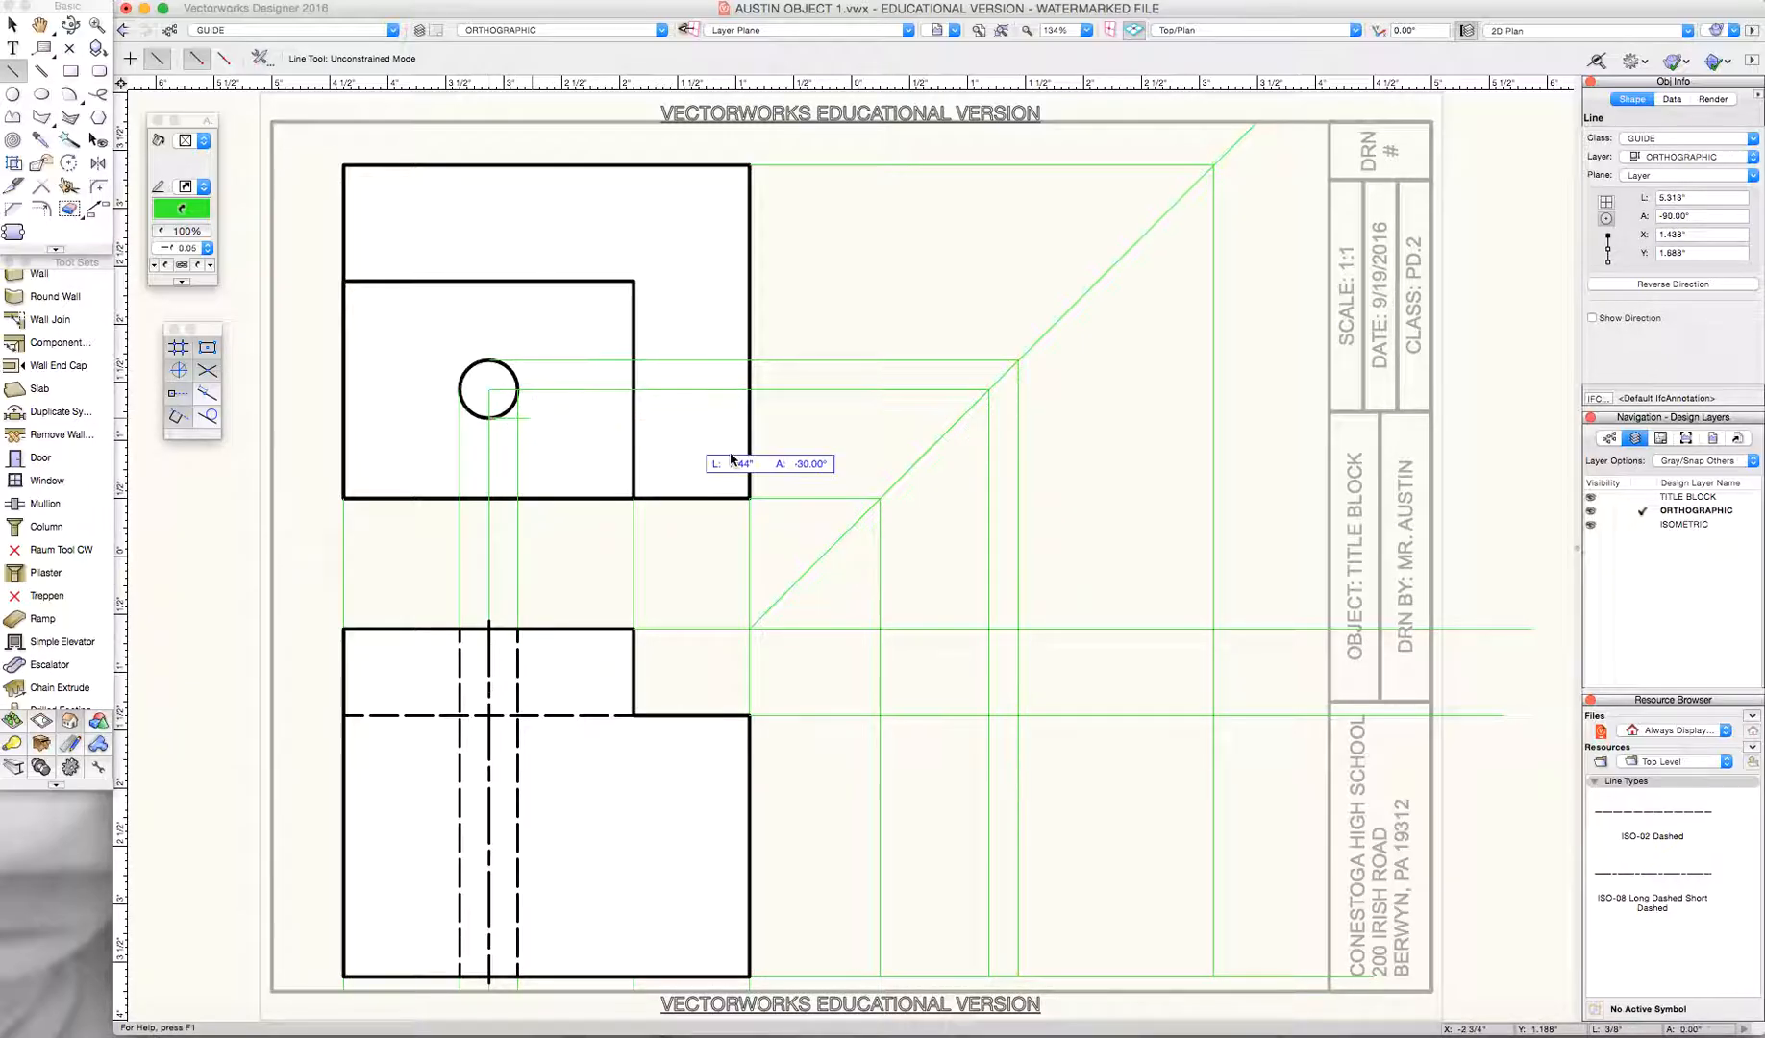
{"action": "left_click", "coordinate": [960, 419]}
{"action": "left_click", "coordinate": [959, 977]}
- Project the top view's smaller rectangle's upper-right corner horizontally to the 45° guide and down to the base guide
{"action": "left_click", "coordinate": [633, 281]}
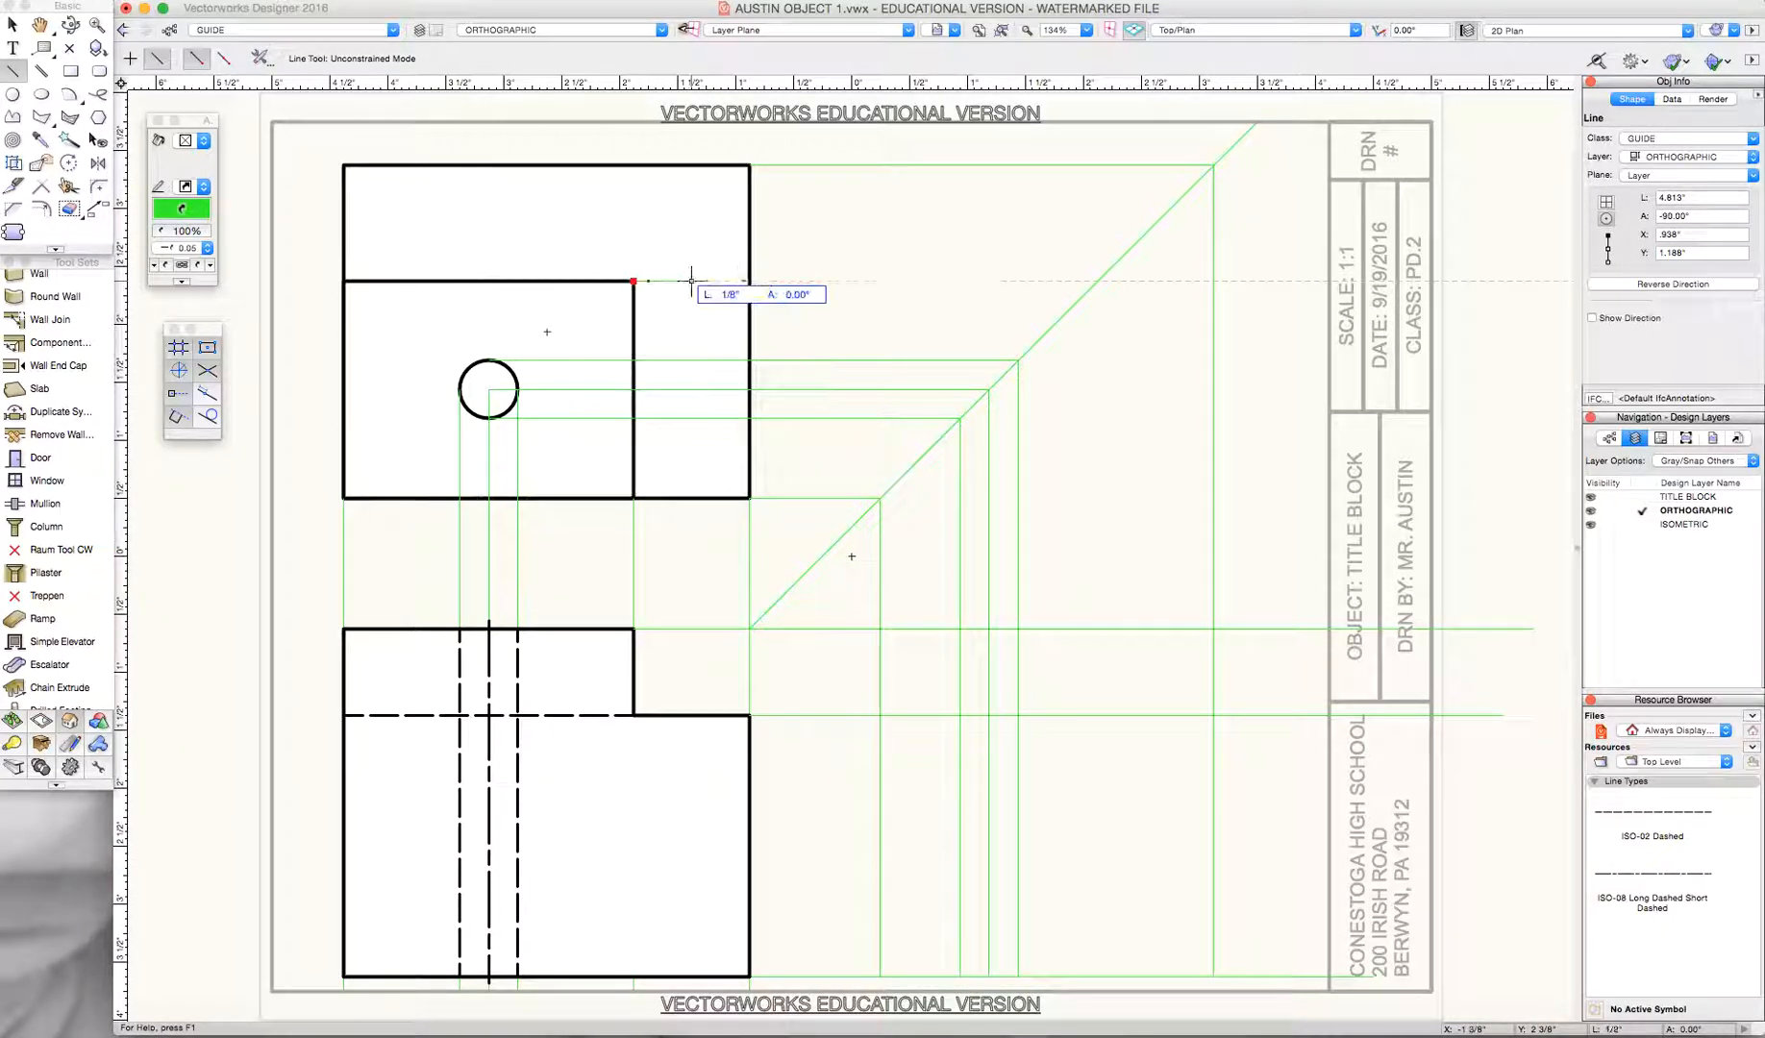
{"action": "left_click", "coordinate": [1100, 281]}
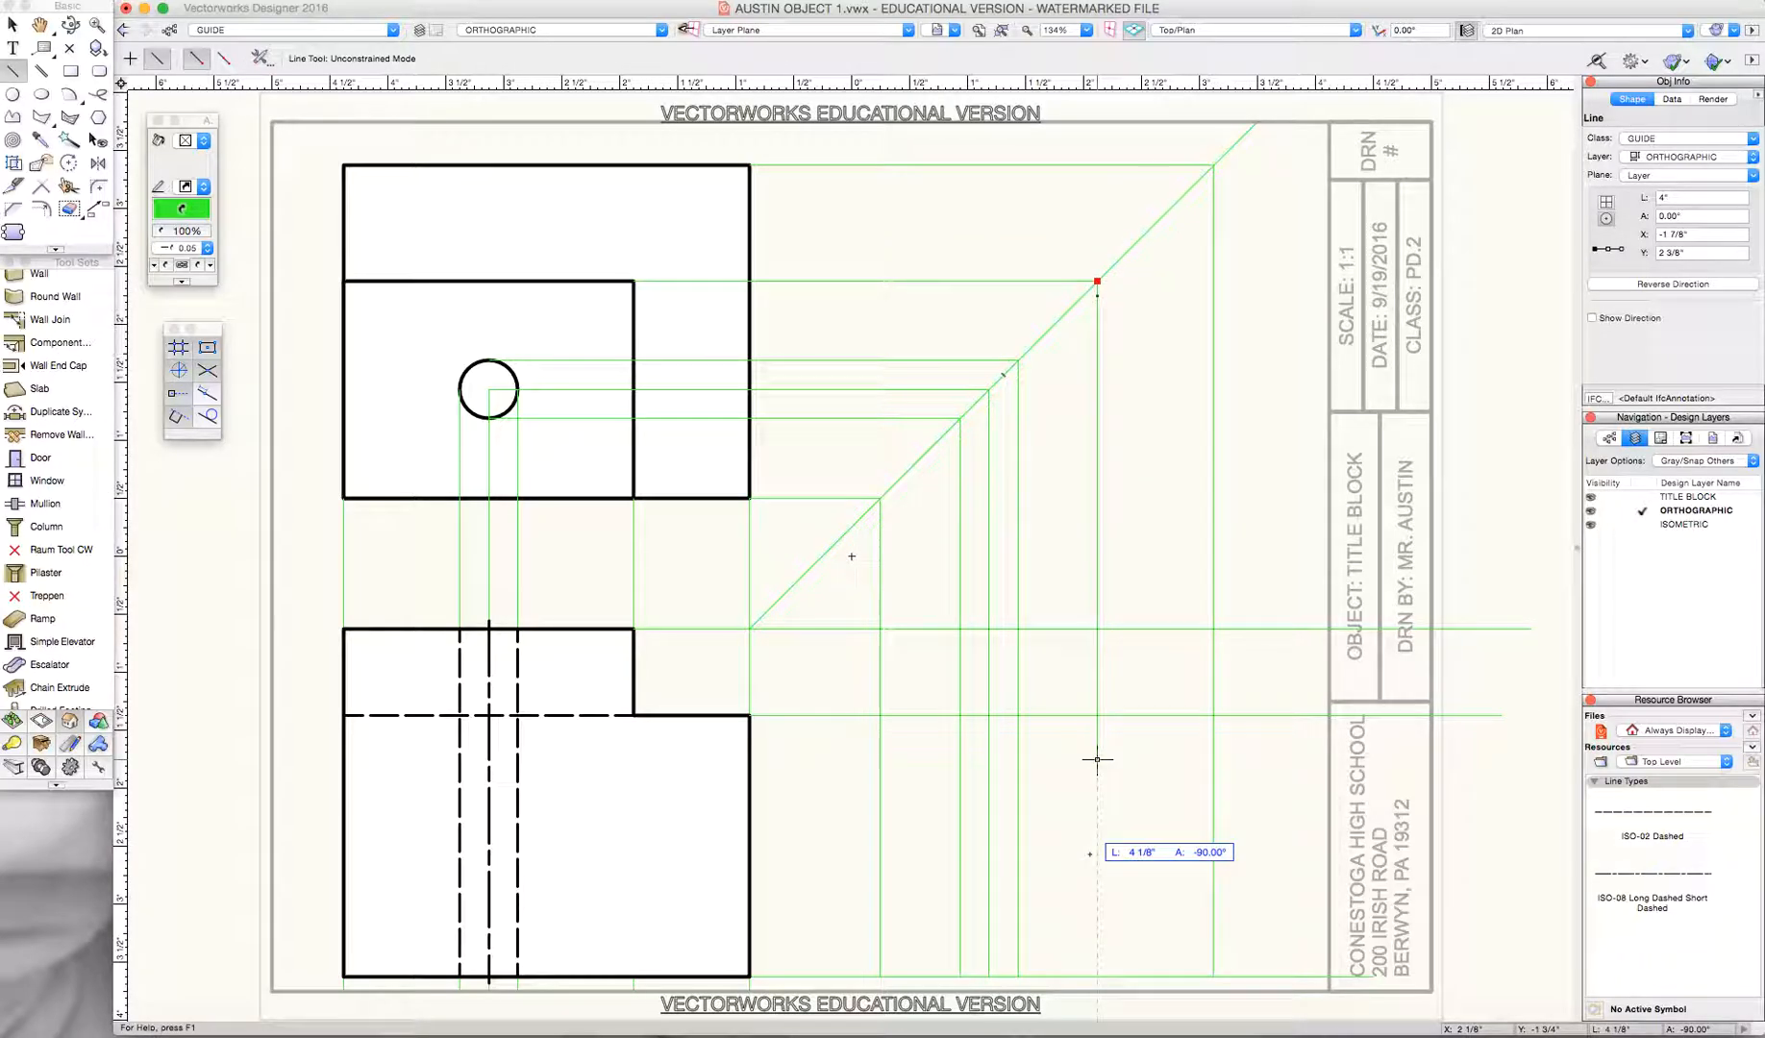
{"action": "left_click", "coordinate": [1097, 977]}
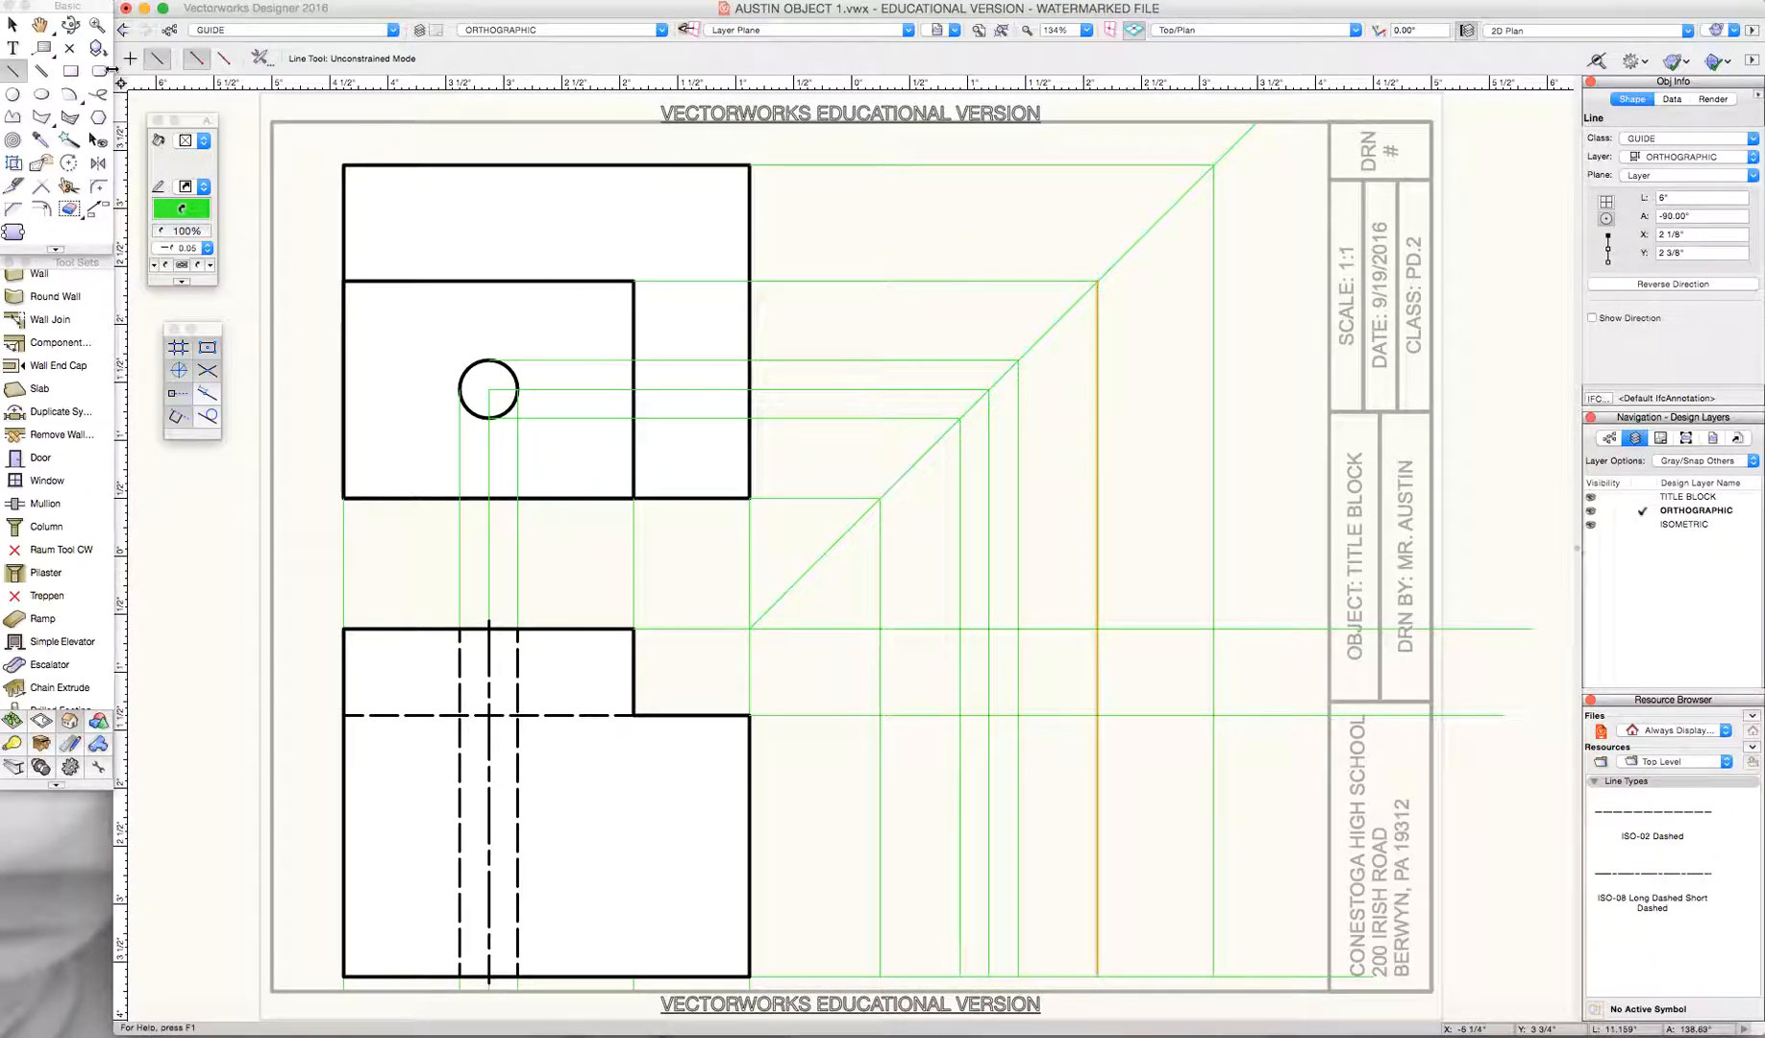
- Draw the side view's upper rectangle, 1 7/8" by 3/4", on the guide intersections and assign it to the VISIBLE class
{"action": "left_click", "coordinate": [70, 70]}
{"action": "left_click", "coordinate": [241, 30]}
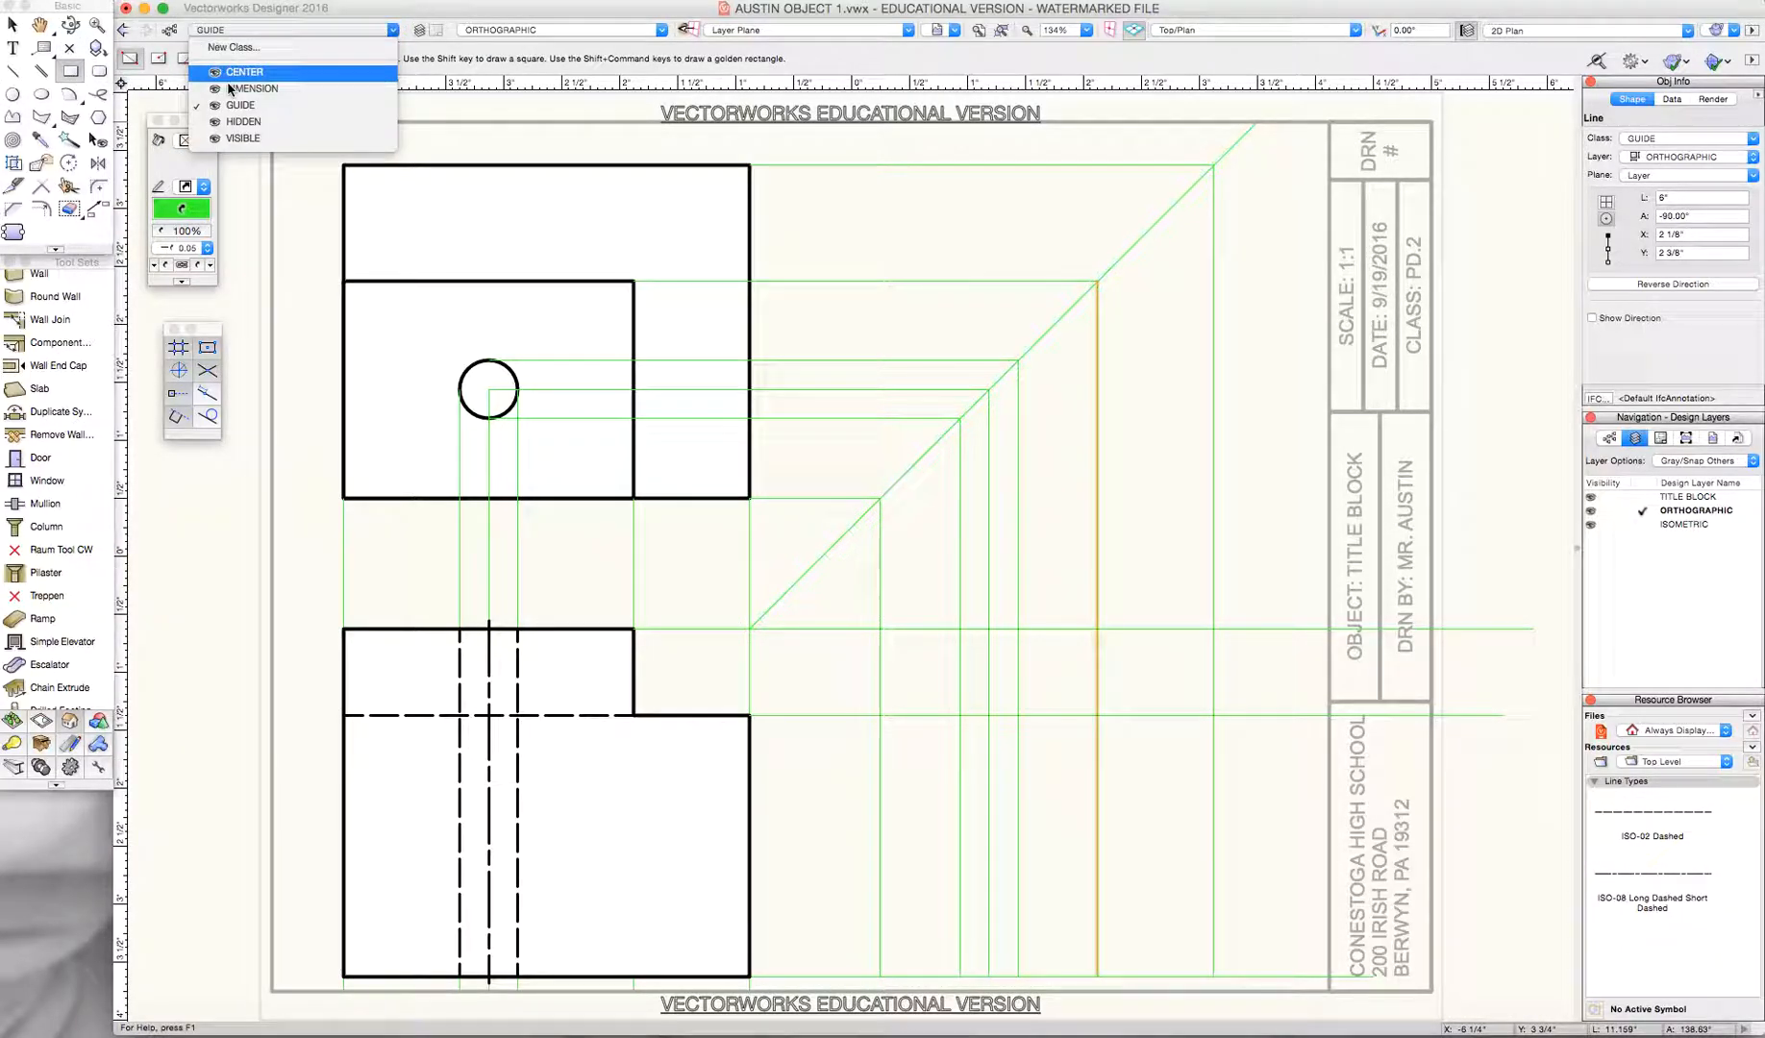
{"action": "left_click", "coordinate": [243, 139]}
{"action": "left_click", "coordinate": [230, 31]}
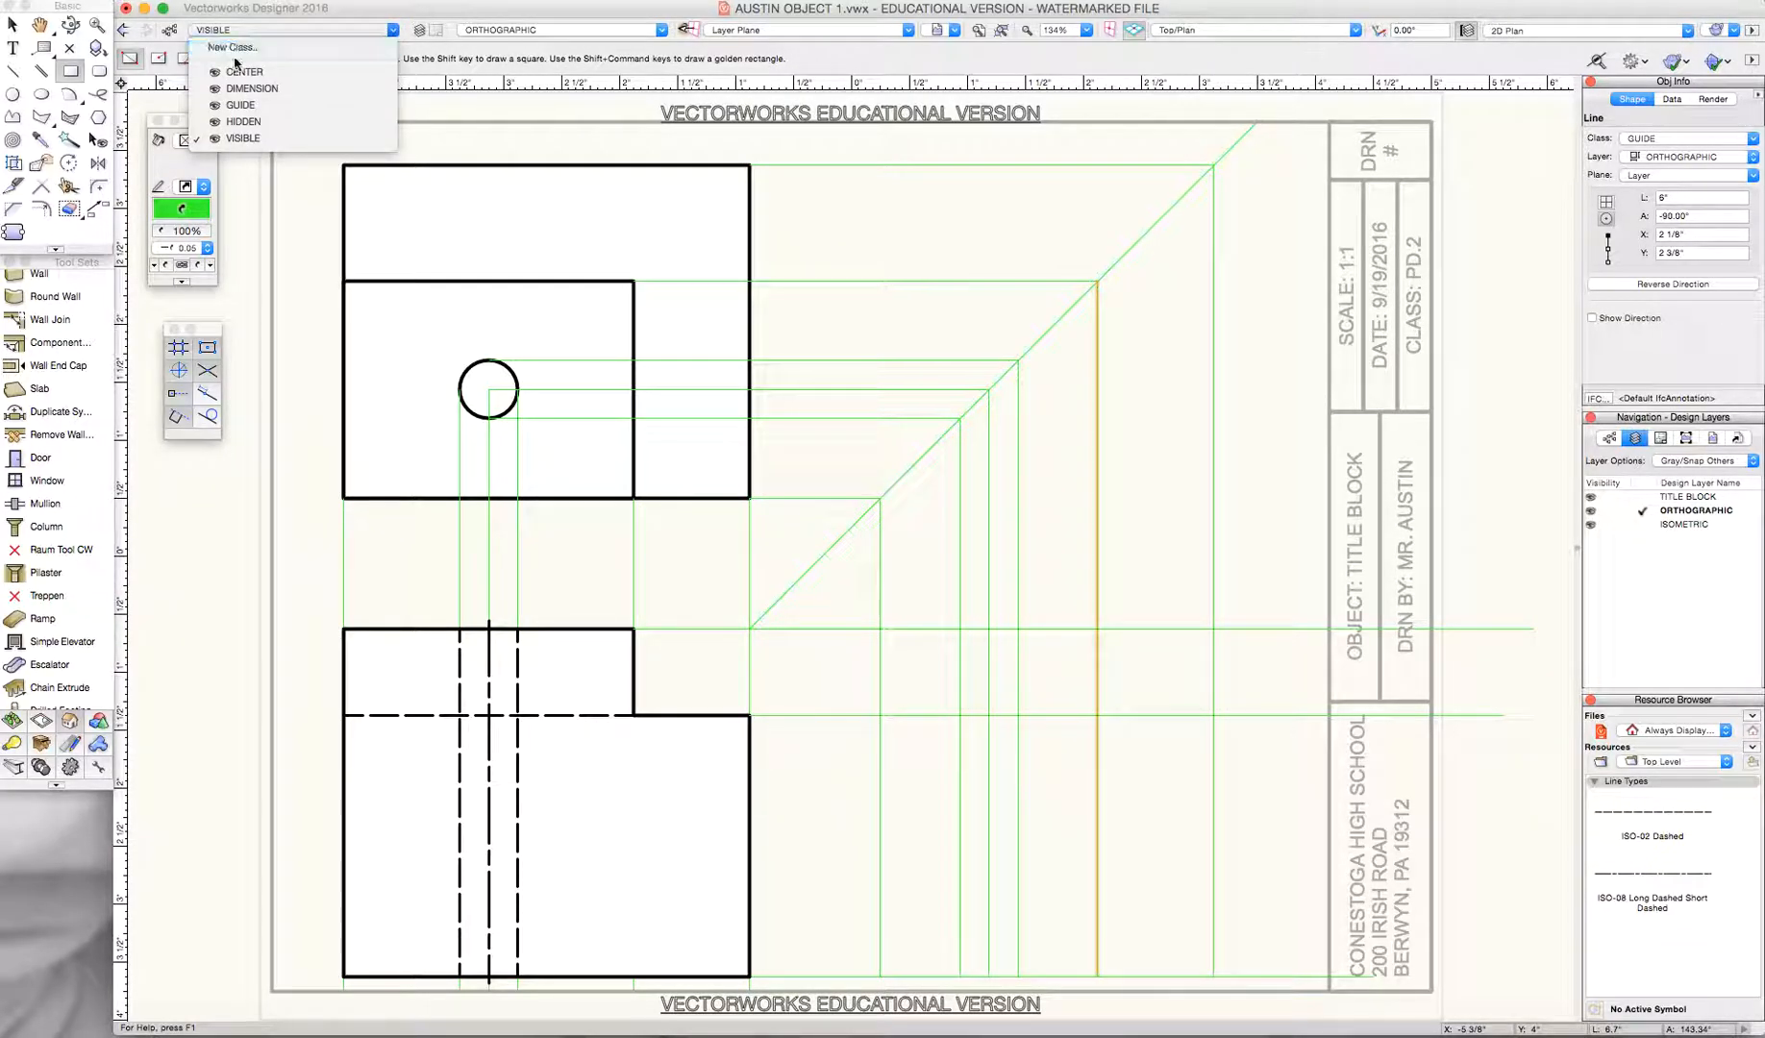
{"action": "left_click", "coordinate": [330, 132]}
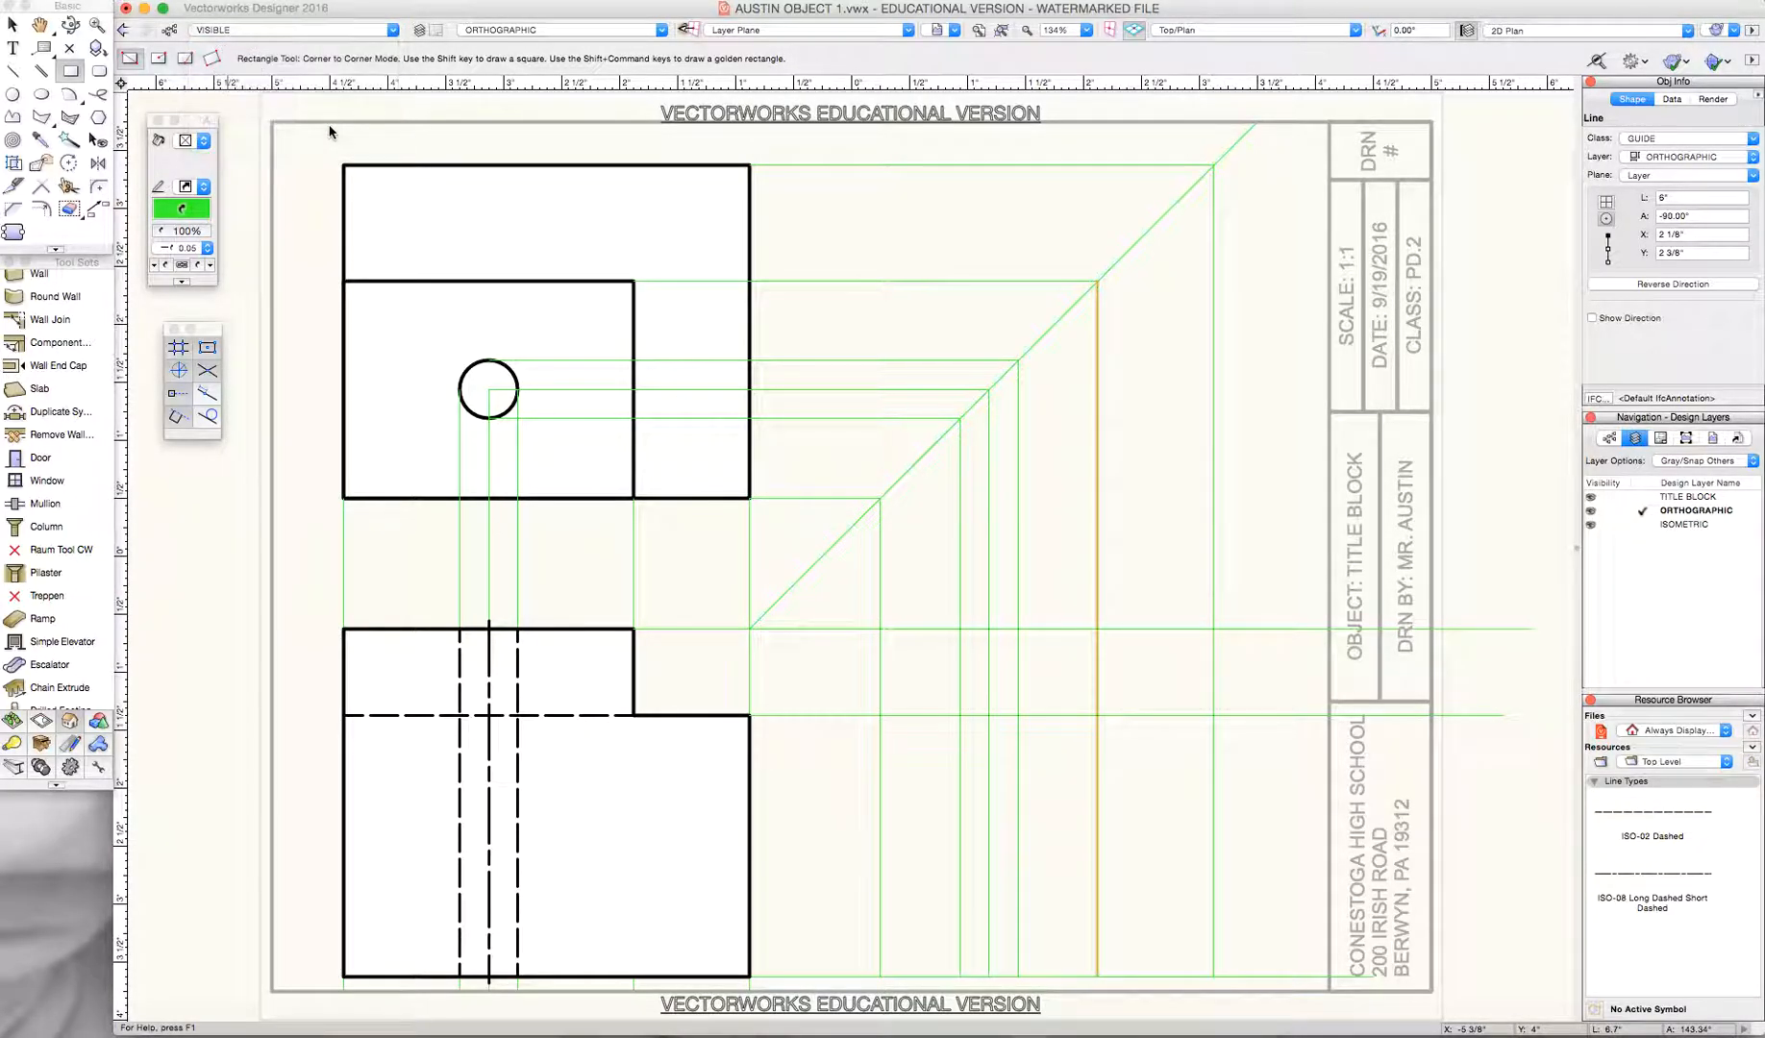
{"action": "left_click", "coordinate": [880, 630]}
{"action": "left_click", "coordinate": [1098, 716]}
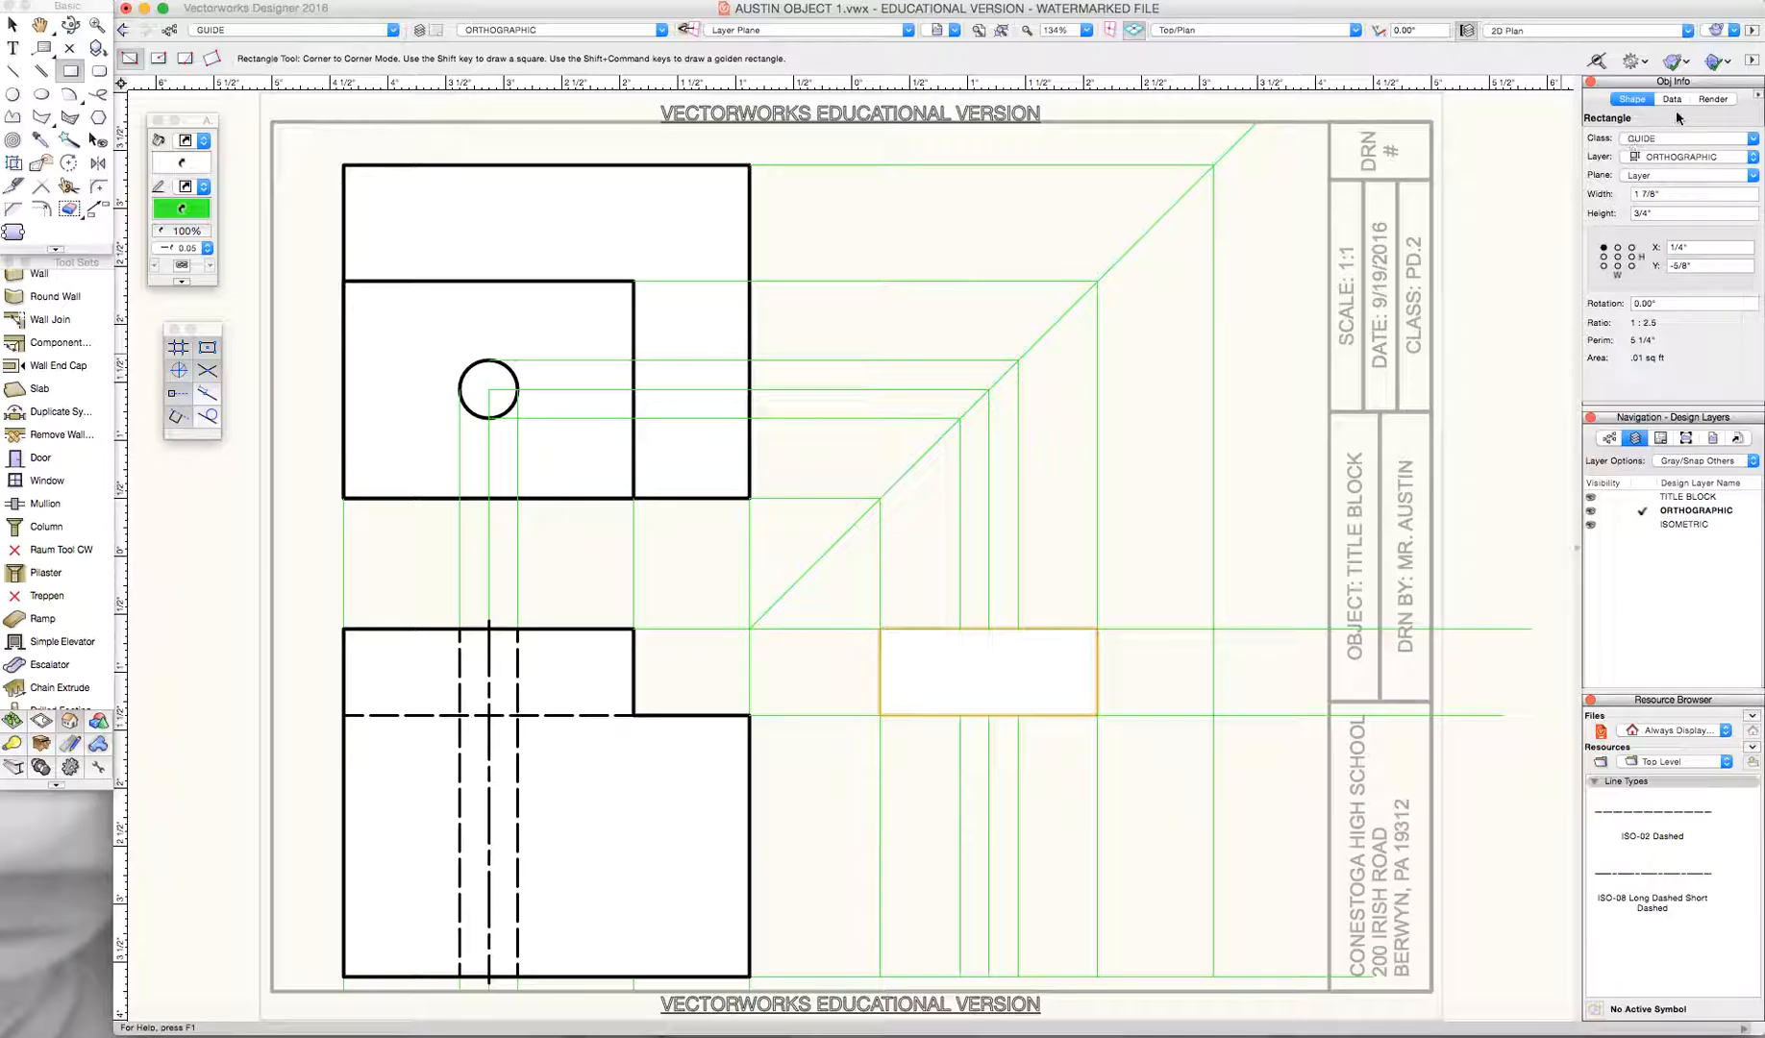
{"action": "left_click", "coordinate": [1682, 140]}
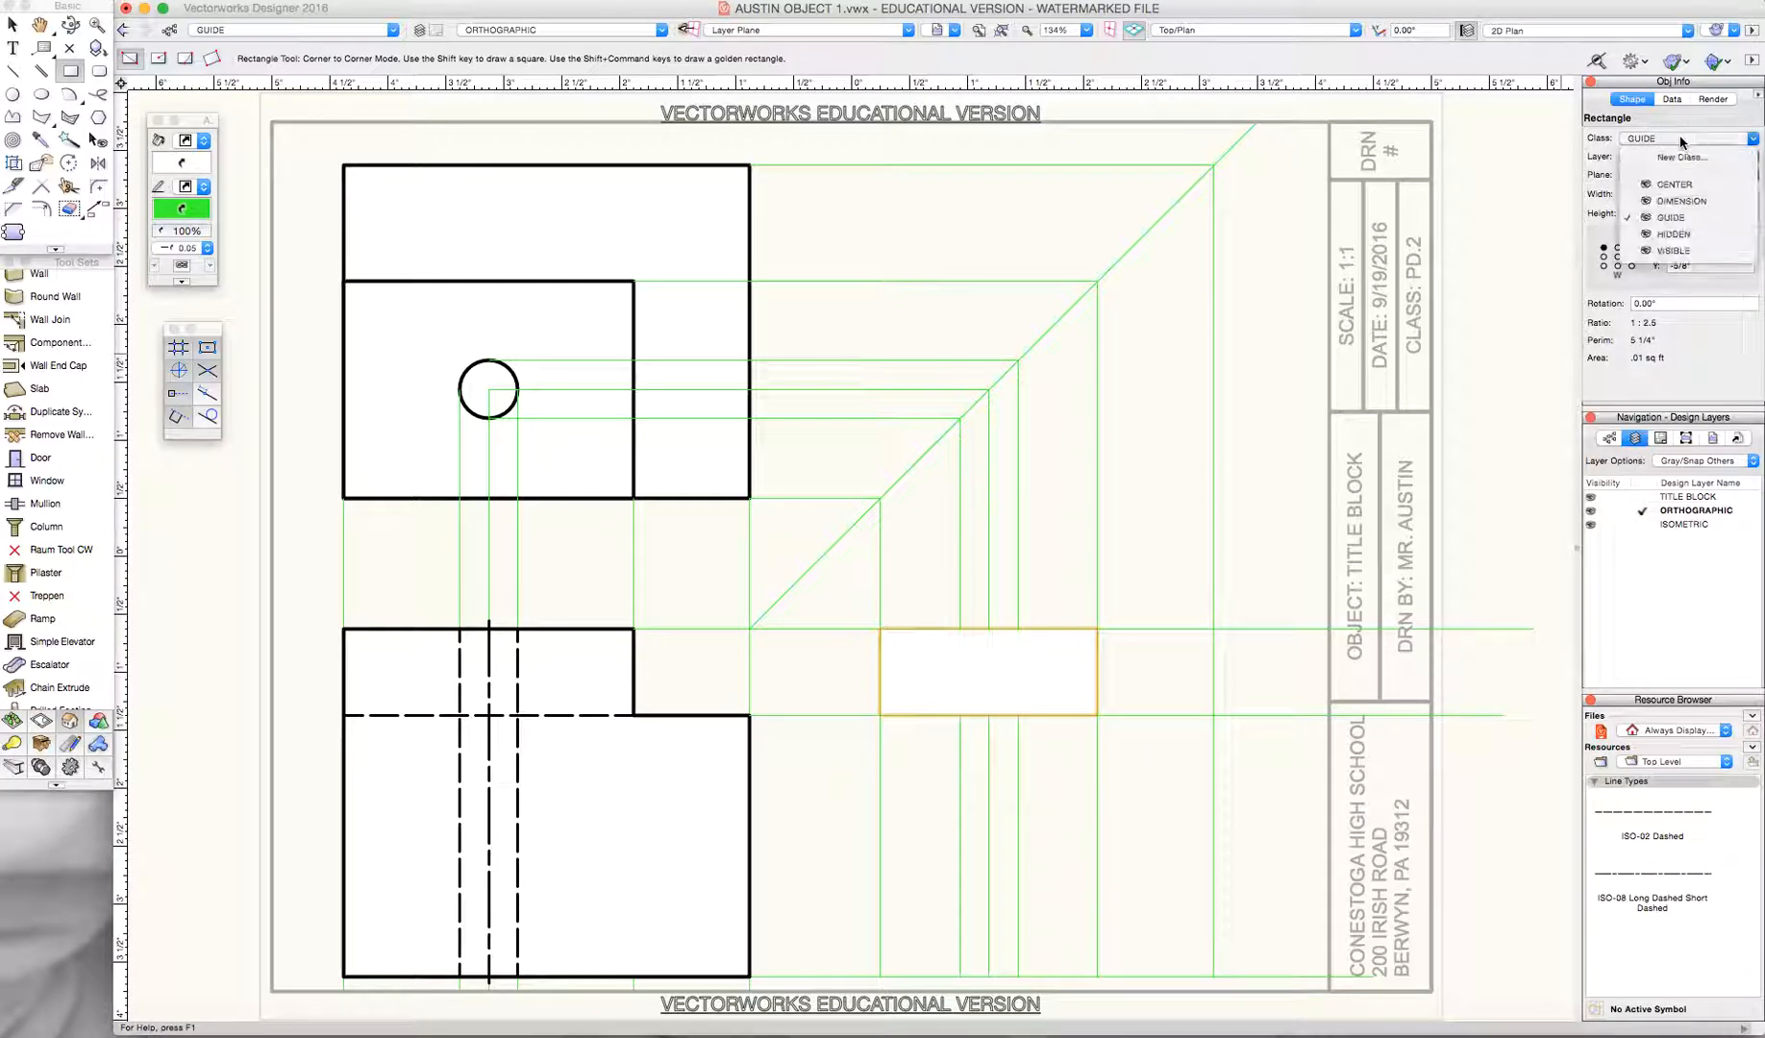
{"action": "left_click", "coordinate": [1689, 252]}
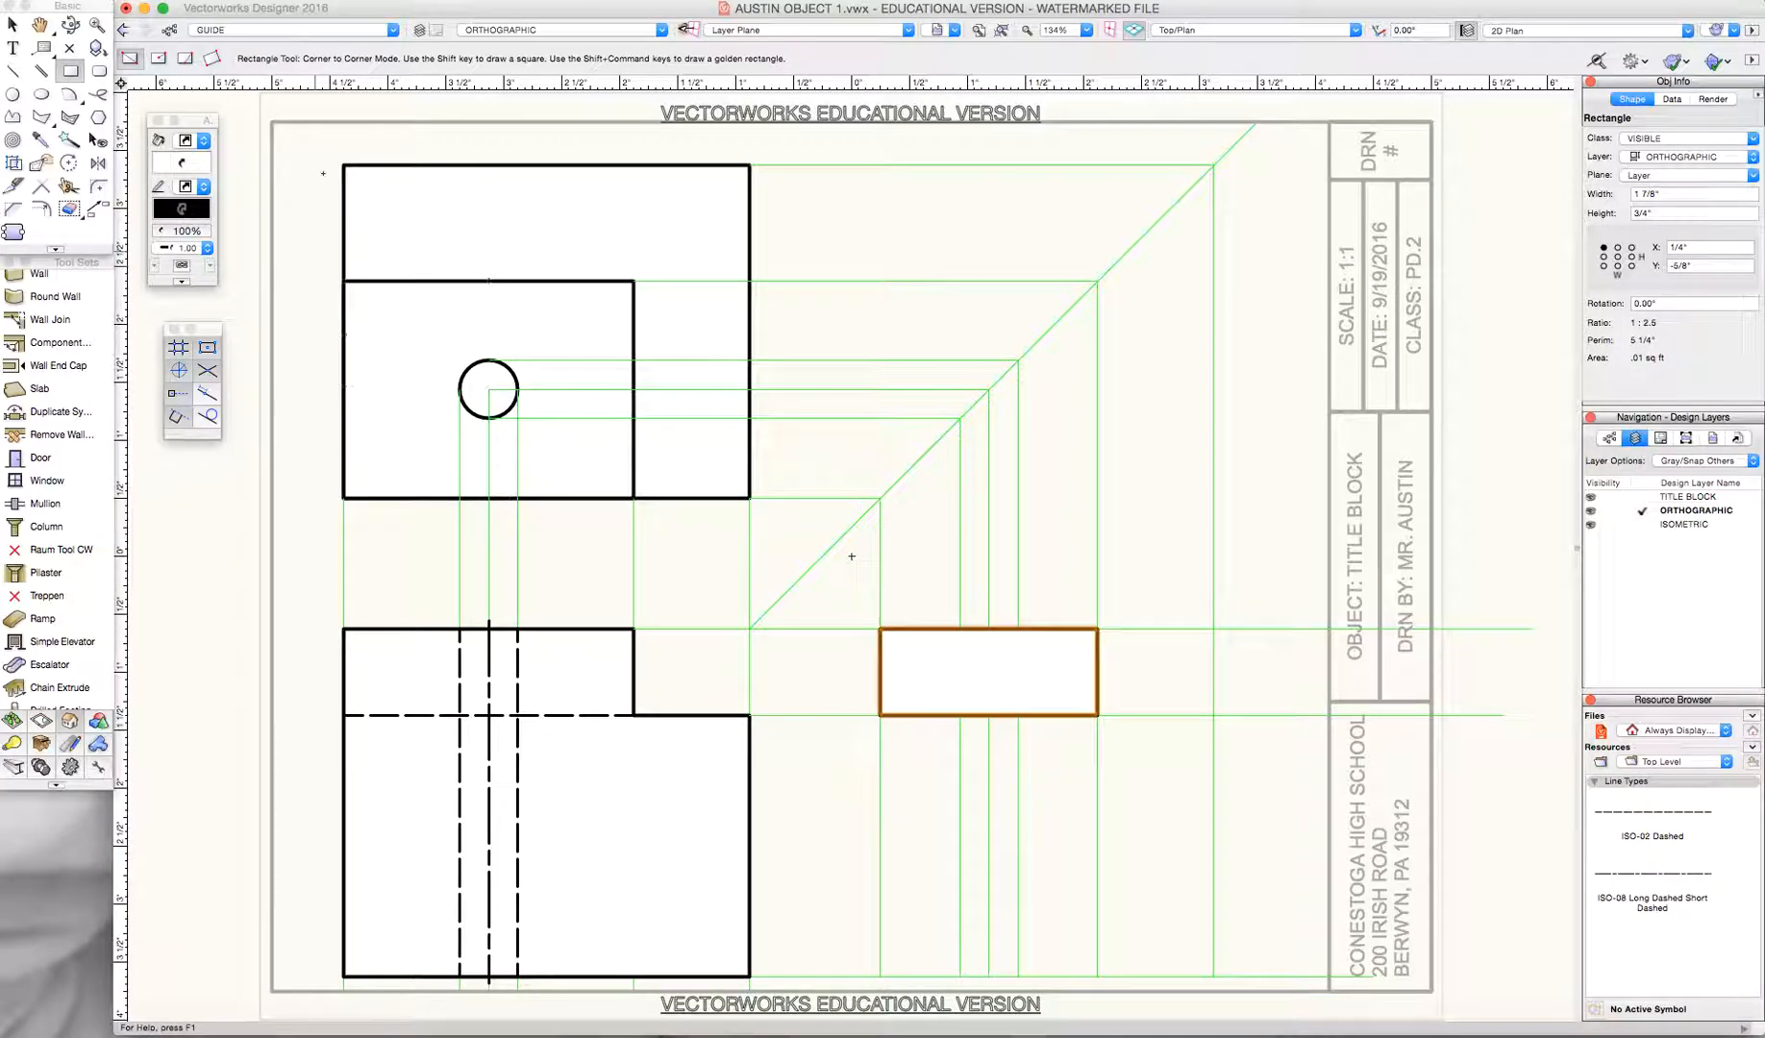
- In the VISIBLE class, draw the side view's lower rectangle, 2 7/8" by 2 1/4", from the upper rectangle's lower-left corner to the base guide
{"action": "left_click", "coordinate": [336, 30]}
{"action": "left_click", "coordinate": [304, 140]}
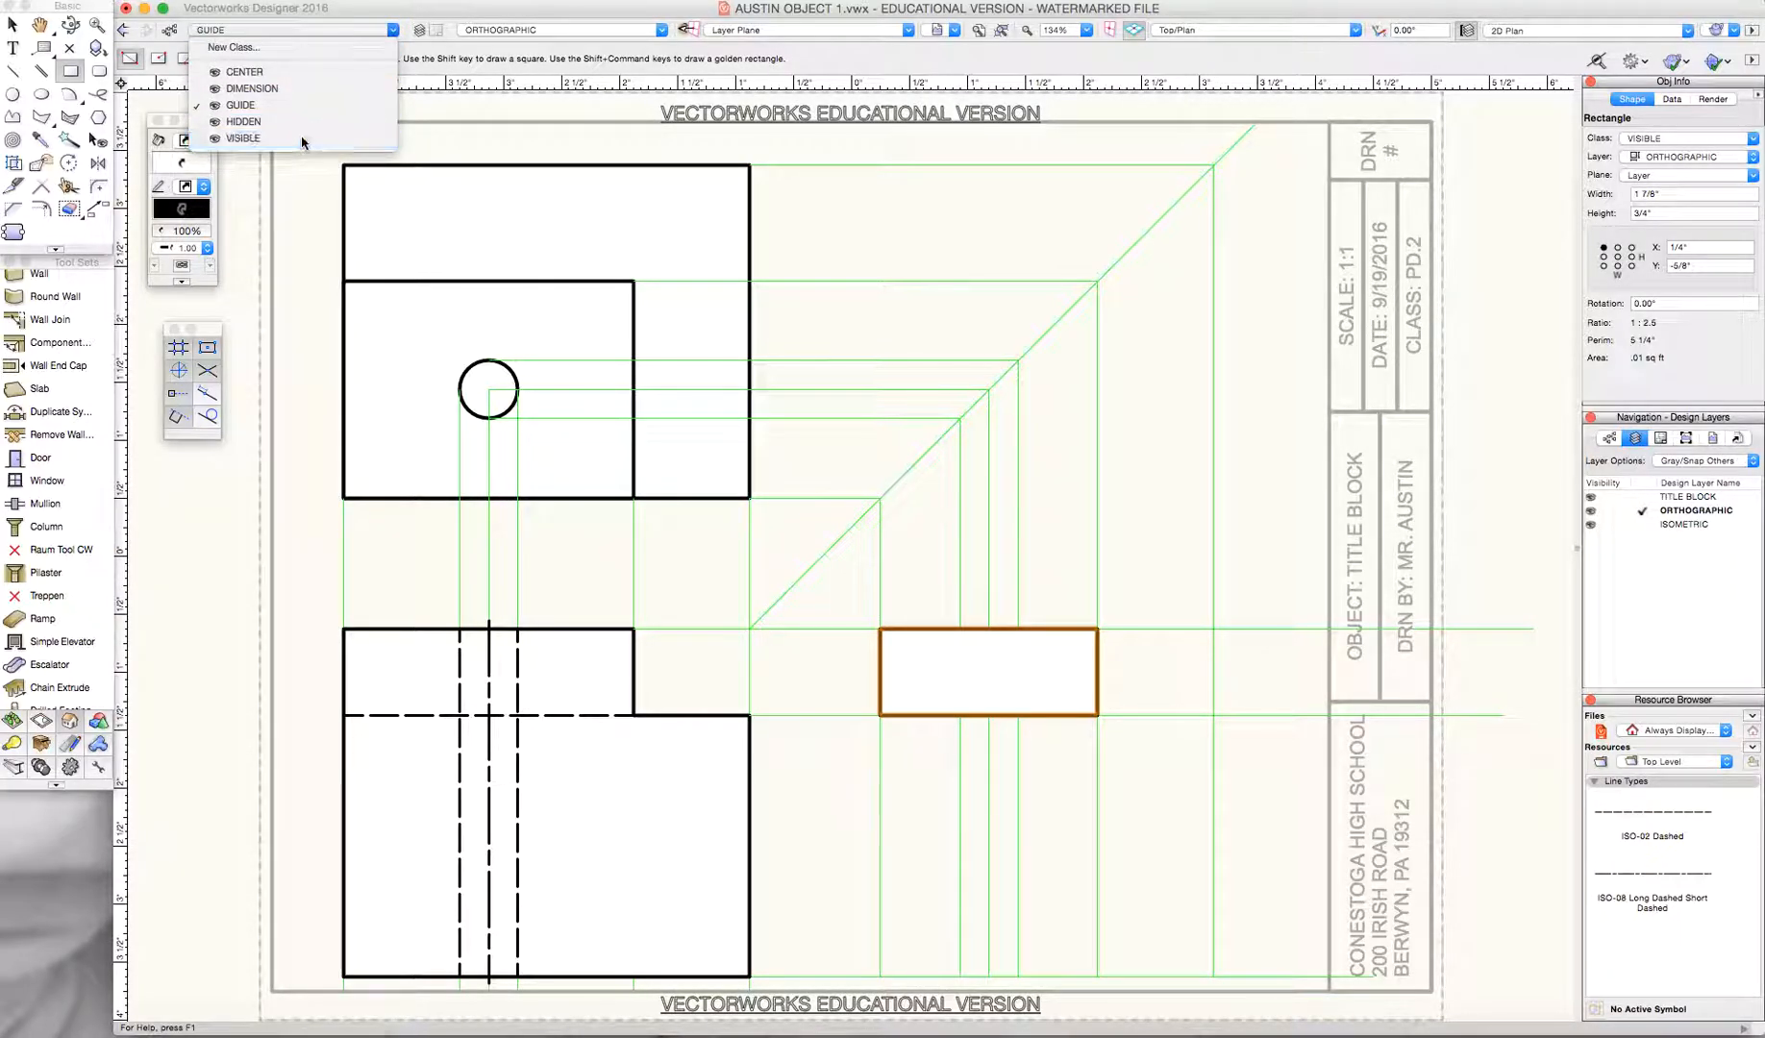
{"action": "left_click", "coordinate": [879, 715]}
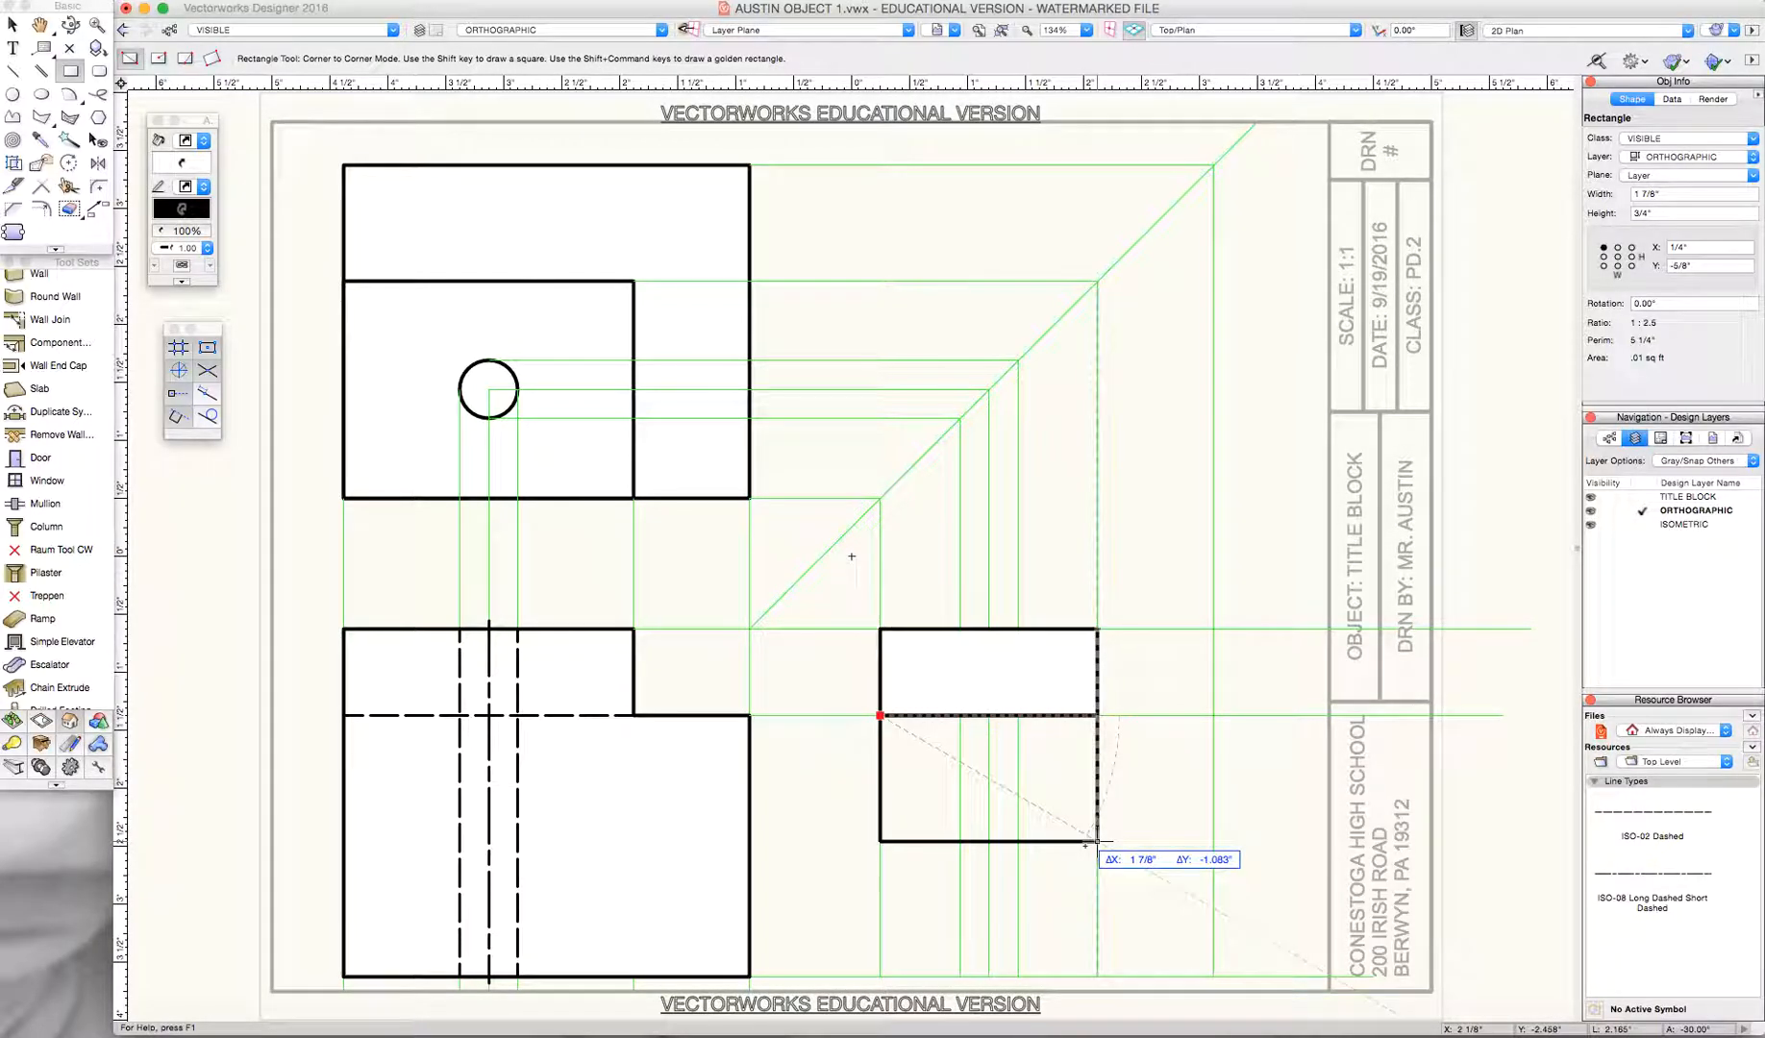
{"action": "left_click", "coordinate": [1214, 975]}
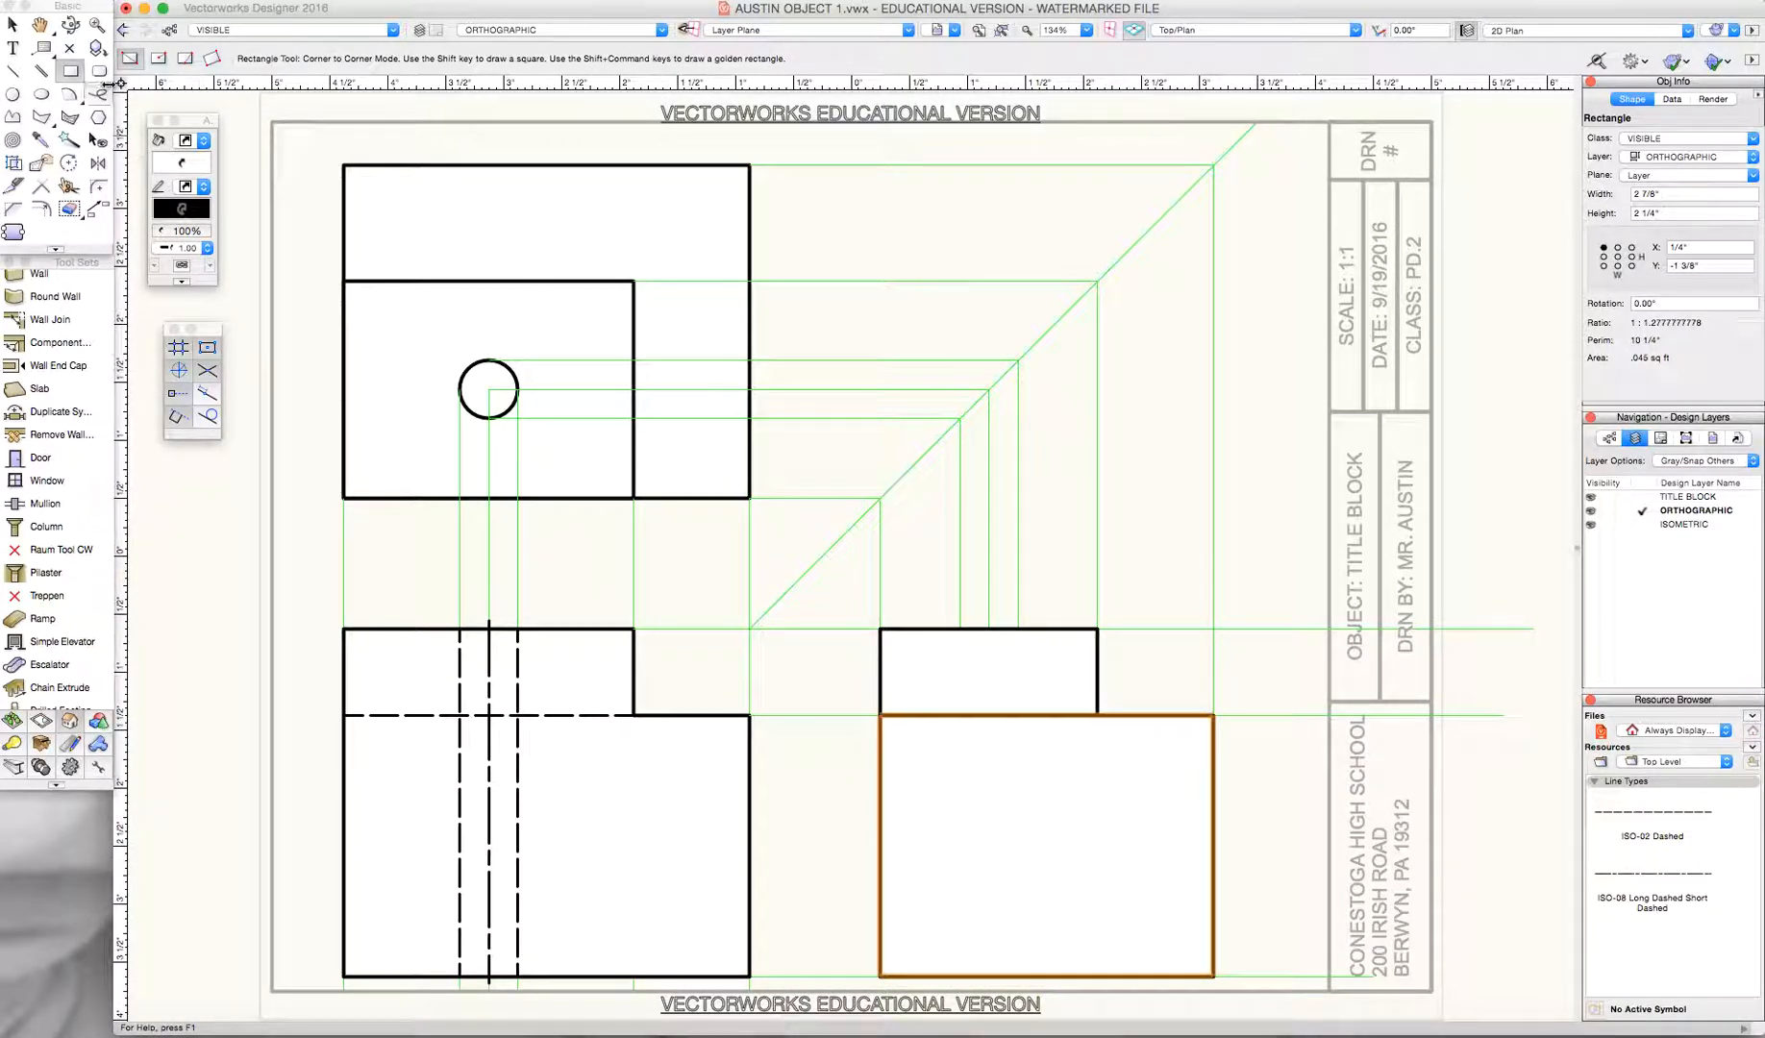
- Copy the front view's two hidden hole lines and centerline onto the projected hole center in the side view
{"action": "left_click", "coordinate": [12, 24]}
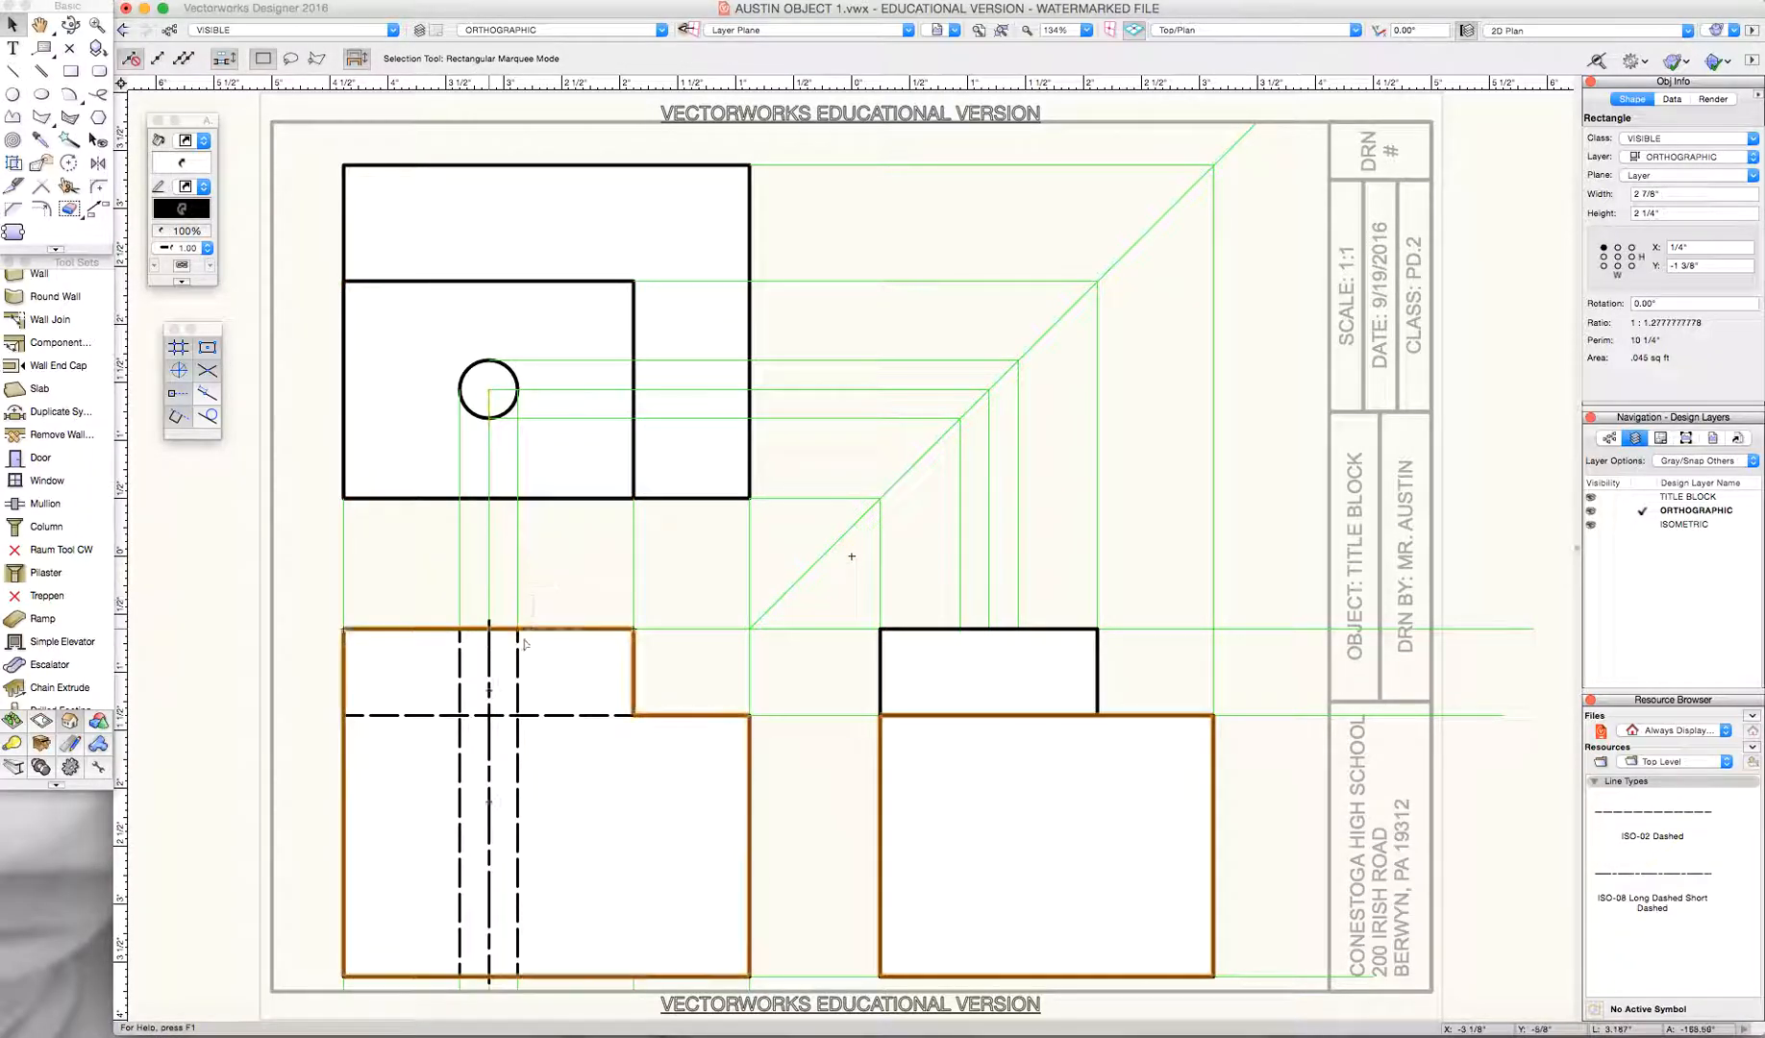
{"action": "left_click", "coordinate": [466, 667]}
{"action": "left_click", "coordinate": [490, 664], "text": "shift"}
{"action": "left_click", "coordinate": [517, 659], "text": "shift"}
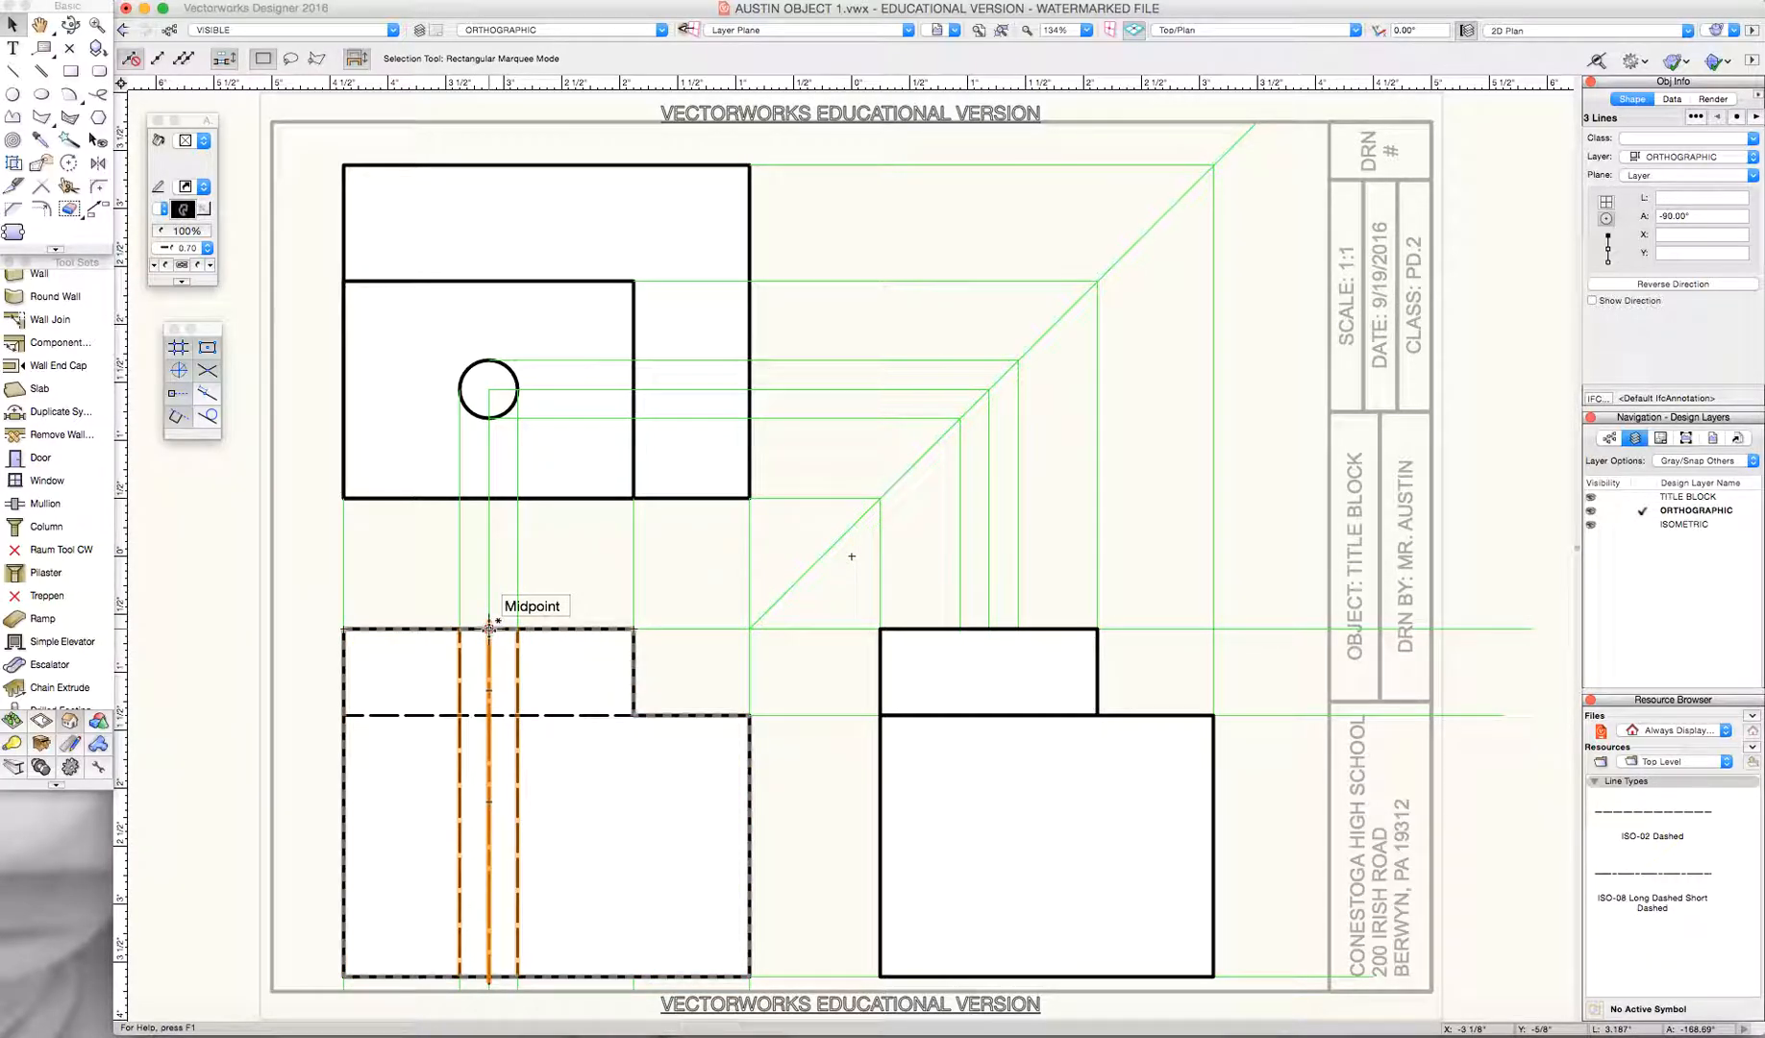
{"action": "left_click_drag", "start_coordinate": [489, 627], "coordinate": [987, 632]}
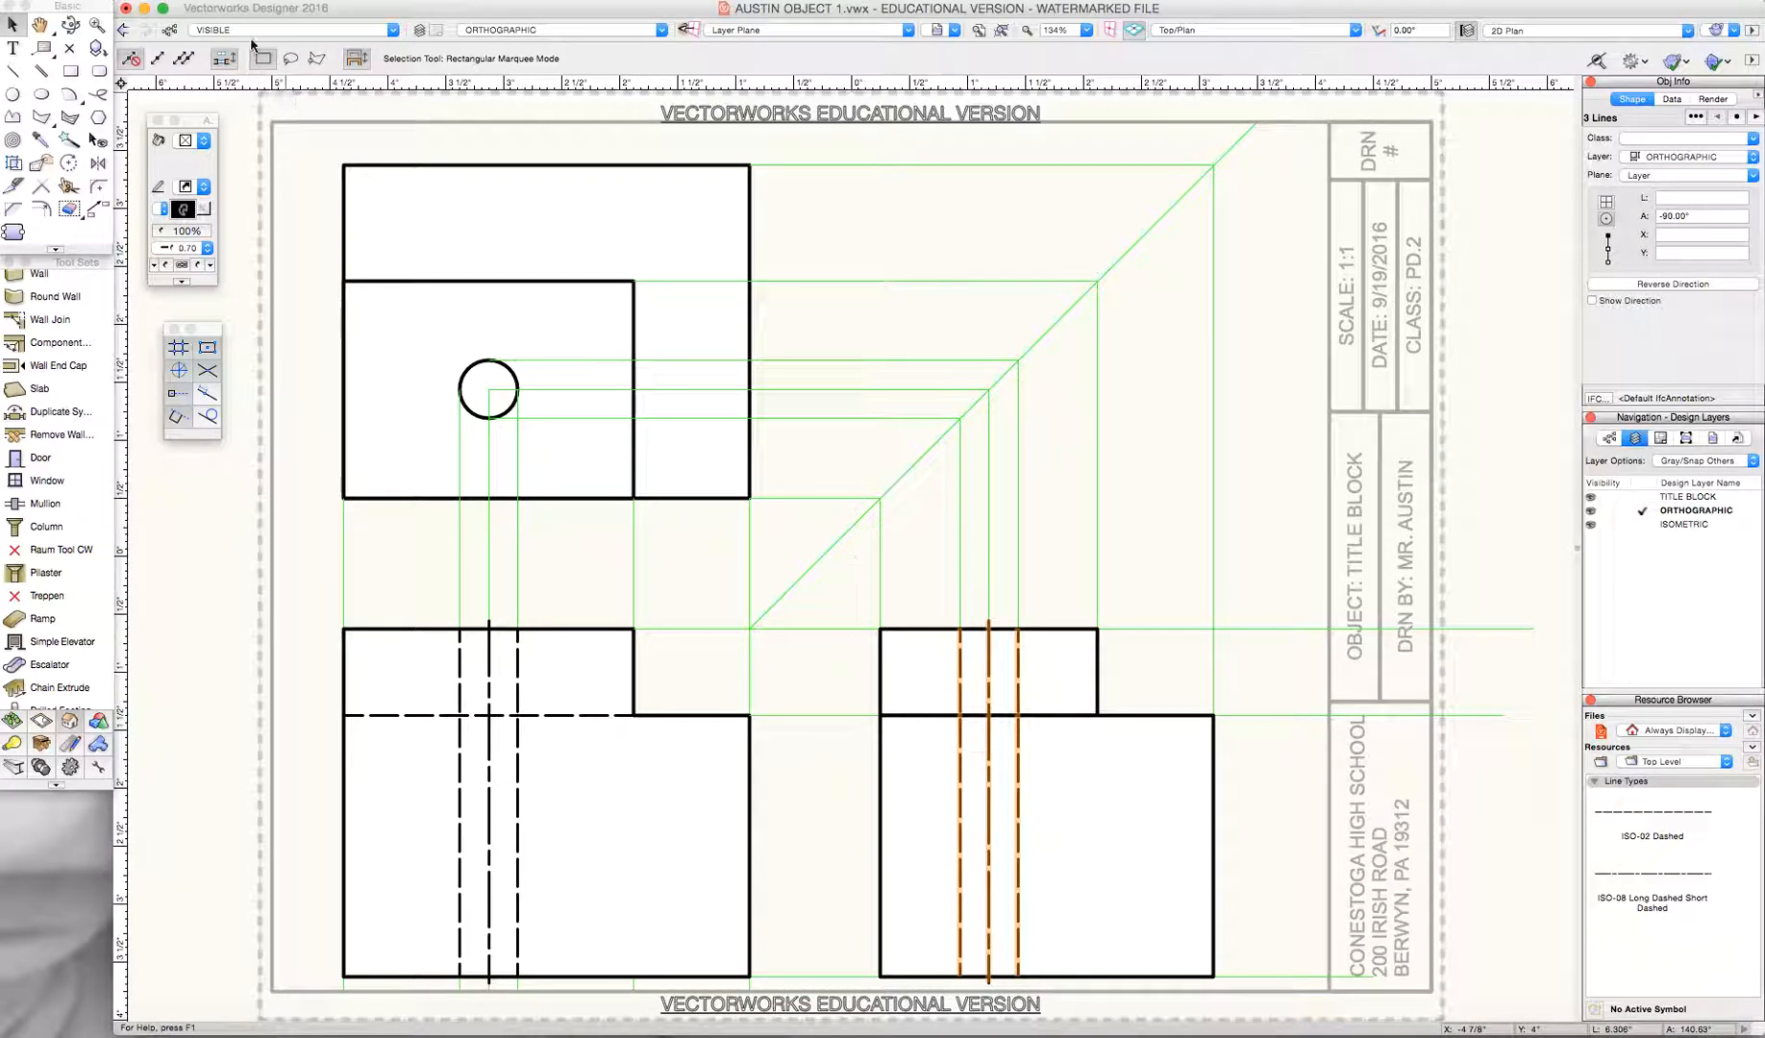
- Show only the active class, make GUIDE active, and delete all the guide lines
{"action": "left_click", "coordinate": [248, 0]}
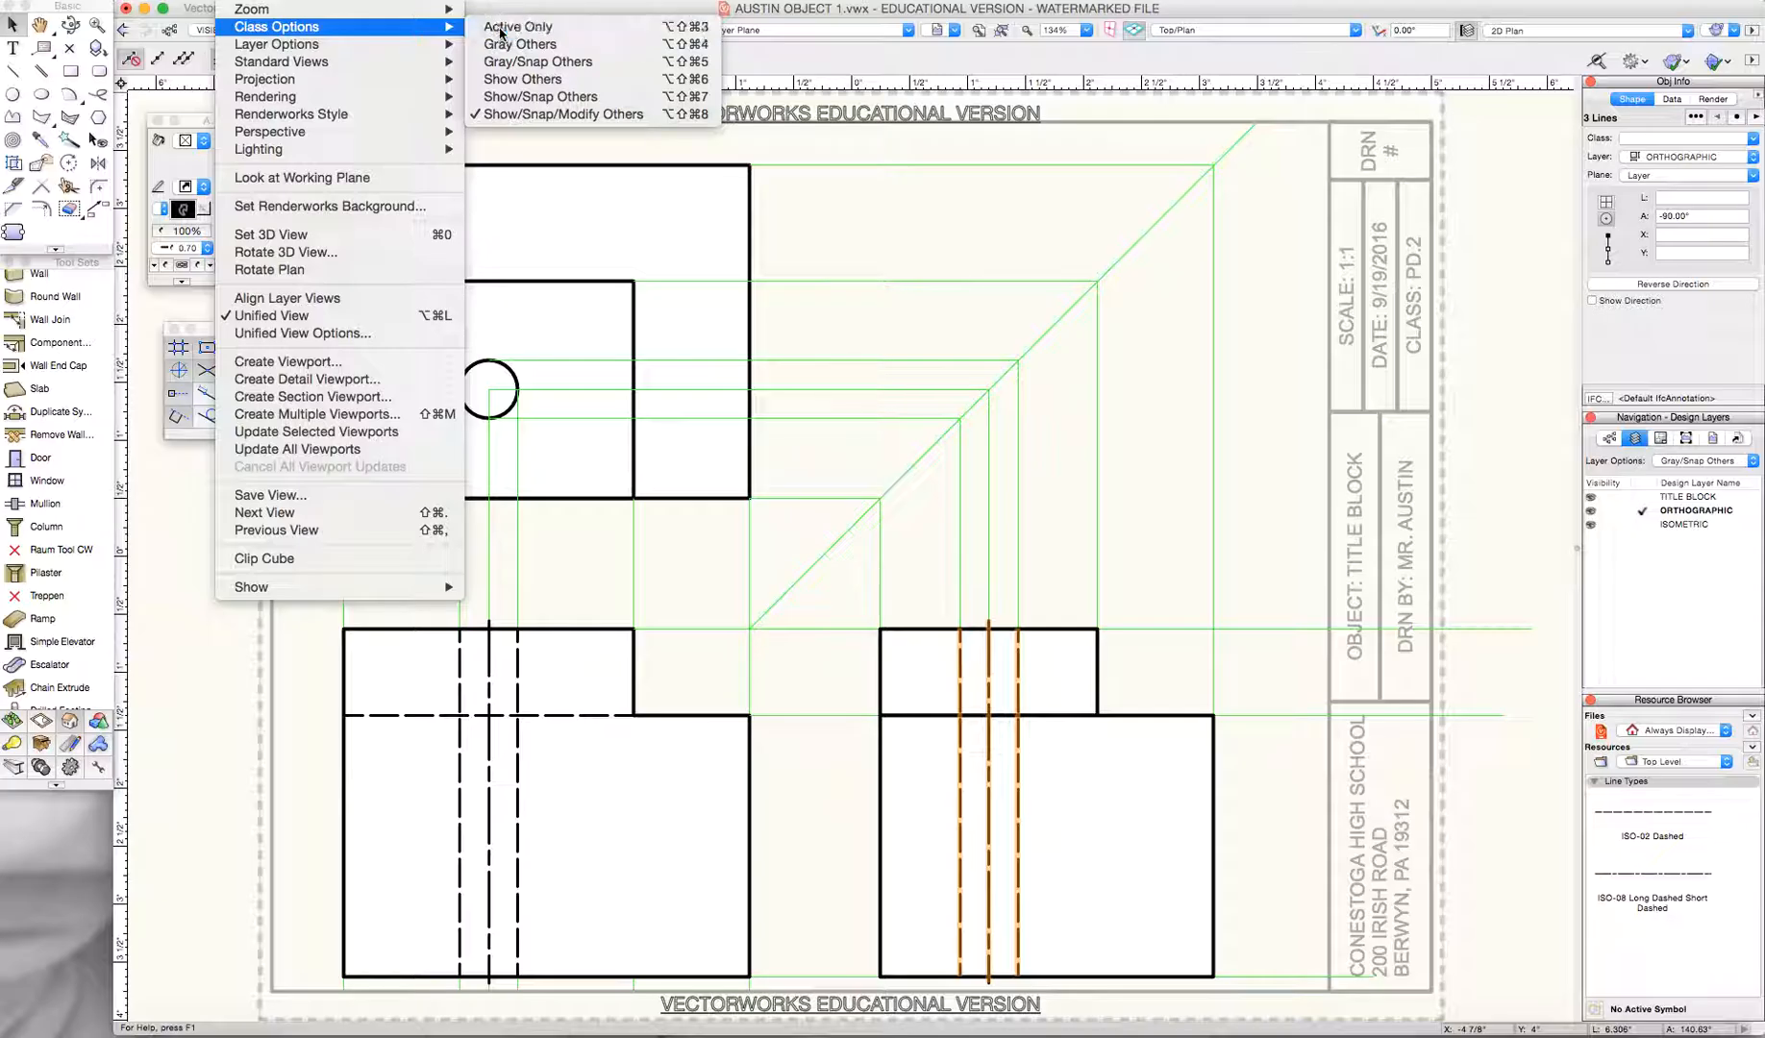
{"action": "left_click", "coordinate": [493, 30]}
{"action": "left_click", "coordinate": [358, 28]}
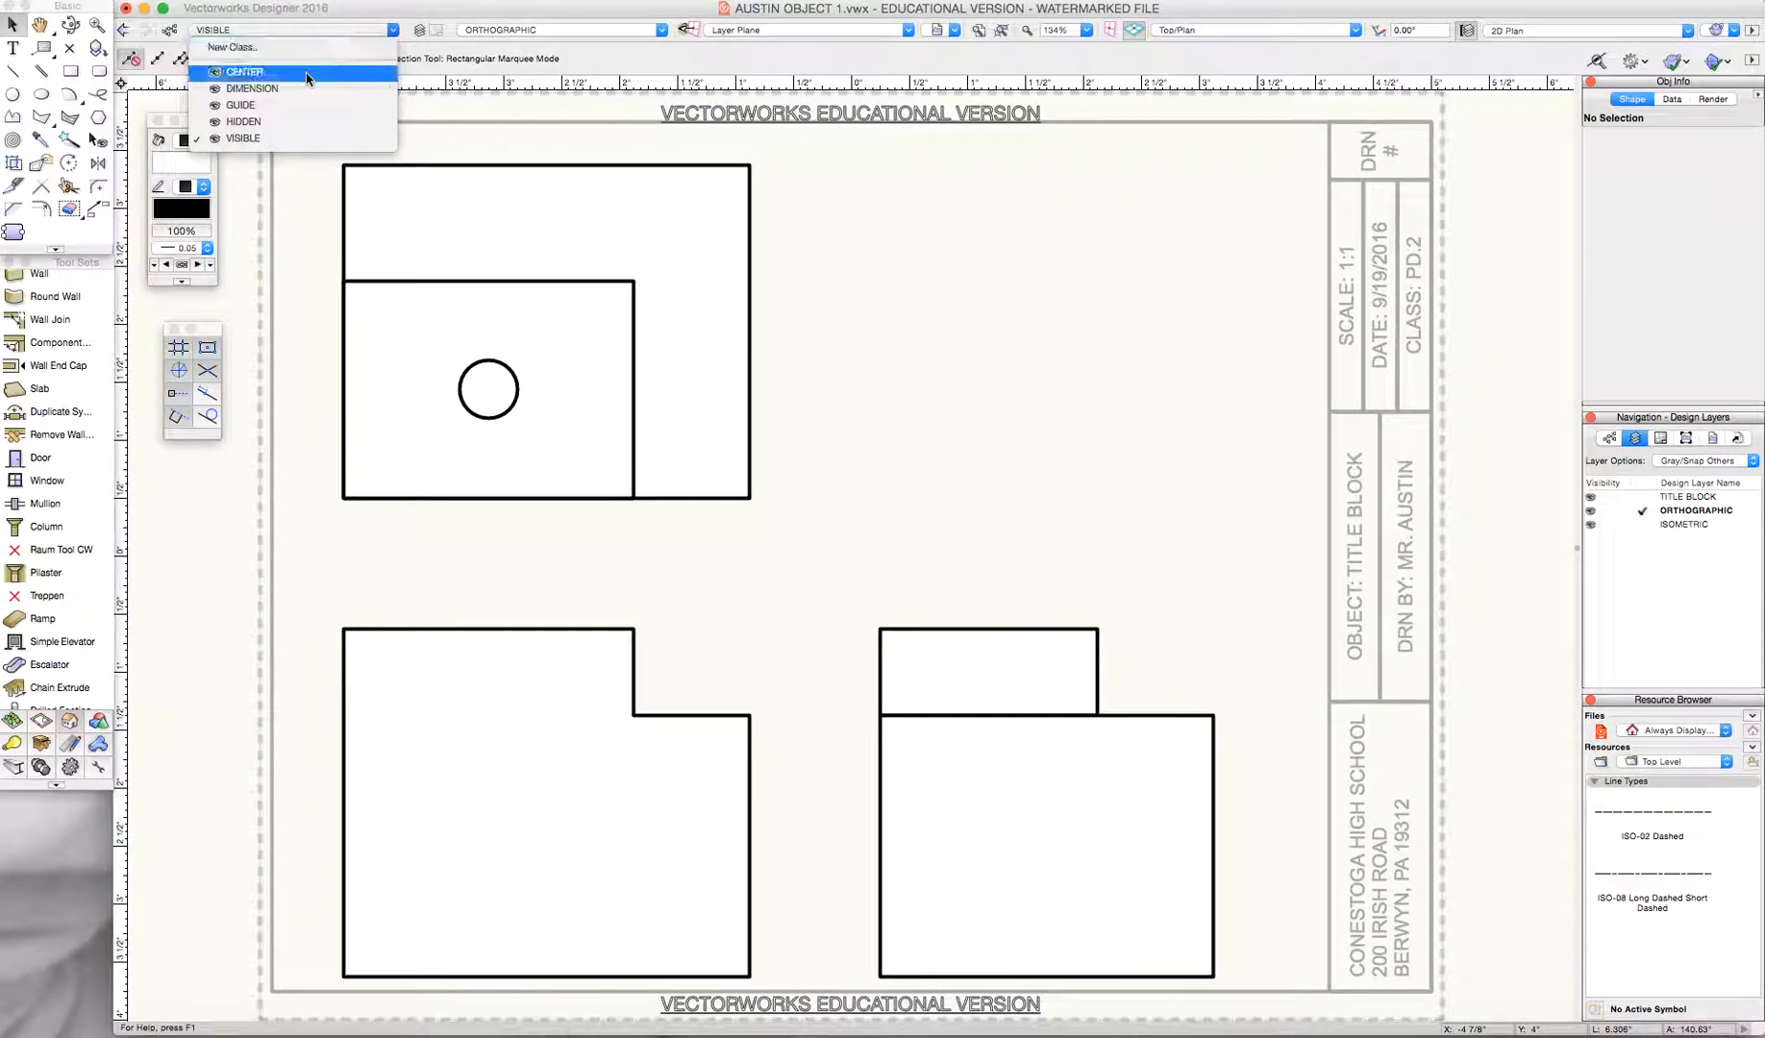
{"action": "left_click", "coordinate": [240, 105]}
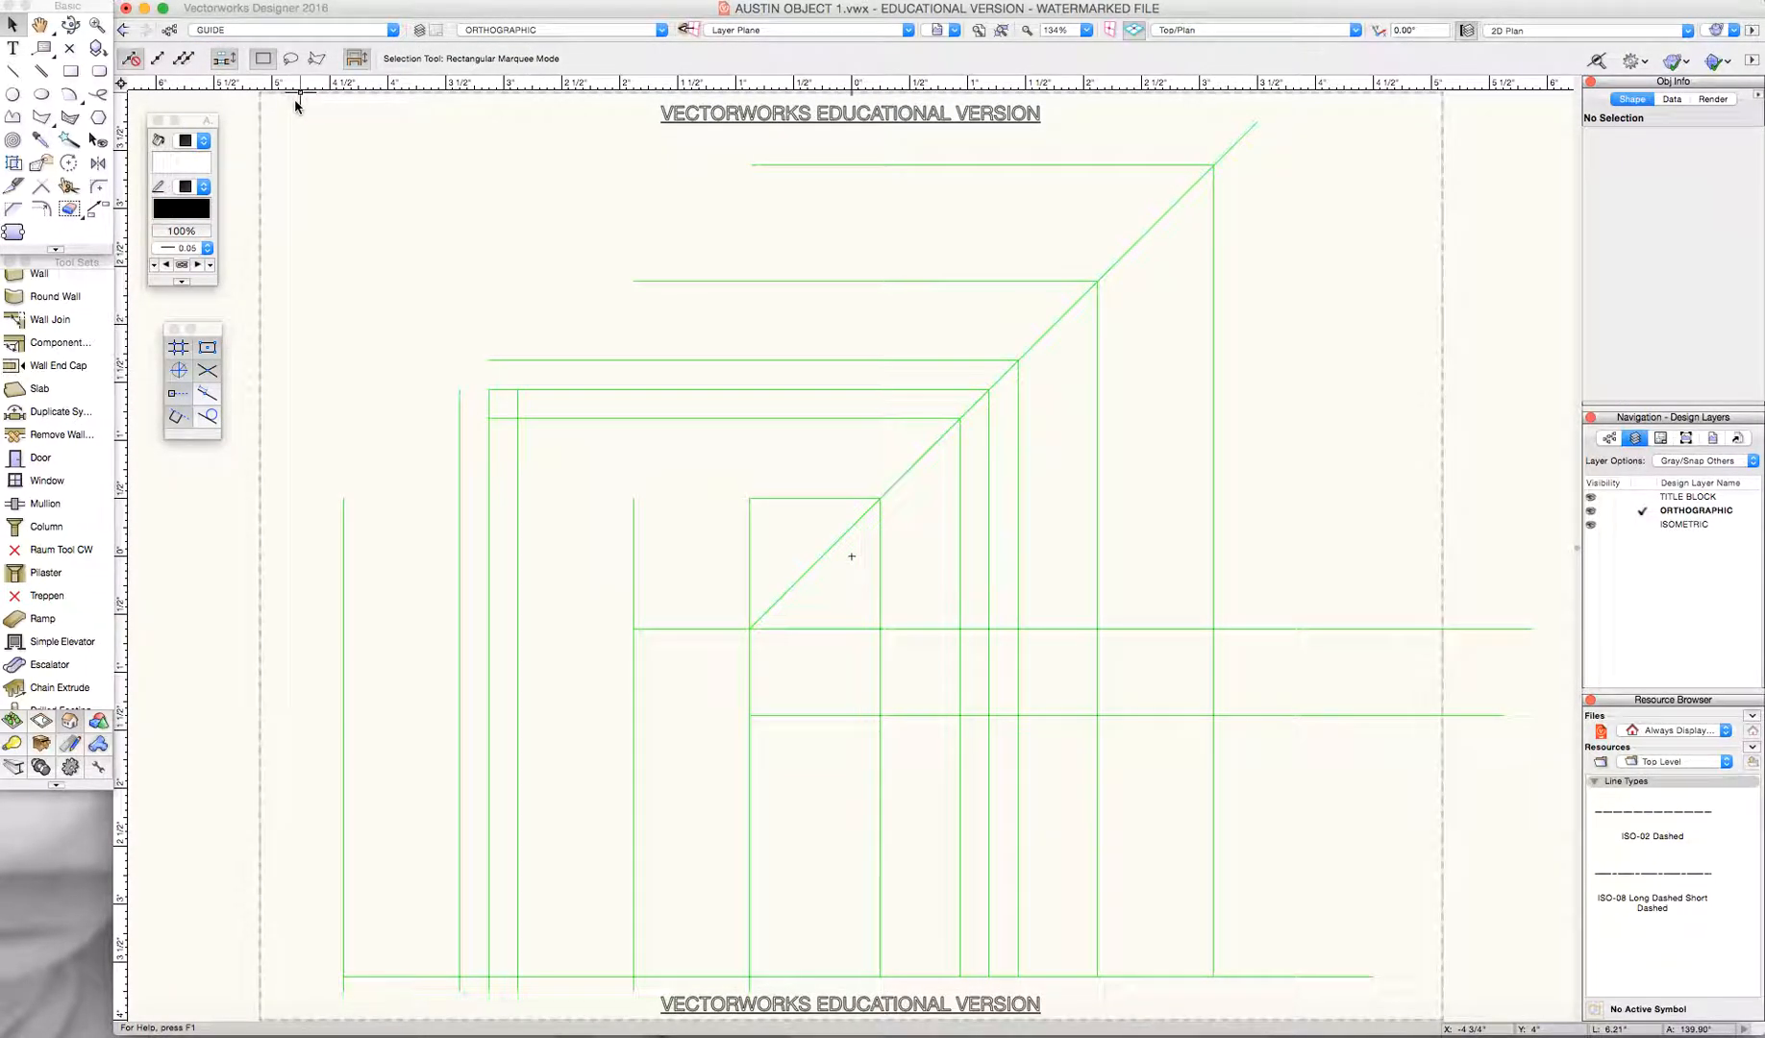
{"action": "key", "text": "super+a"}
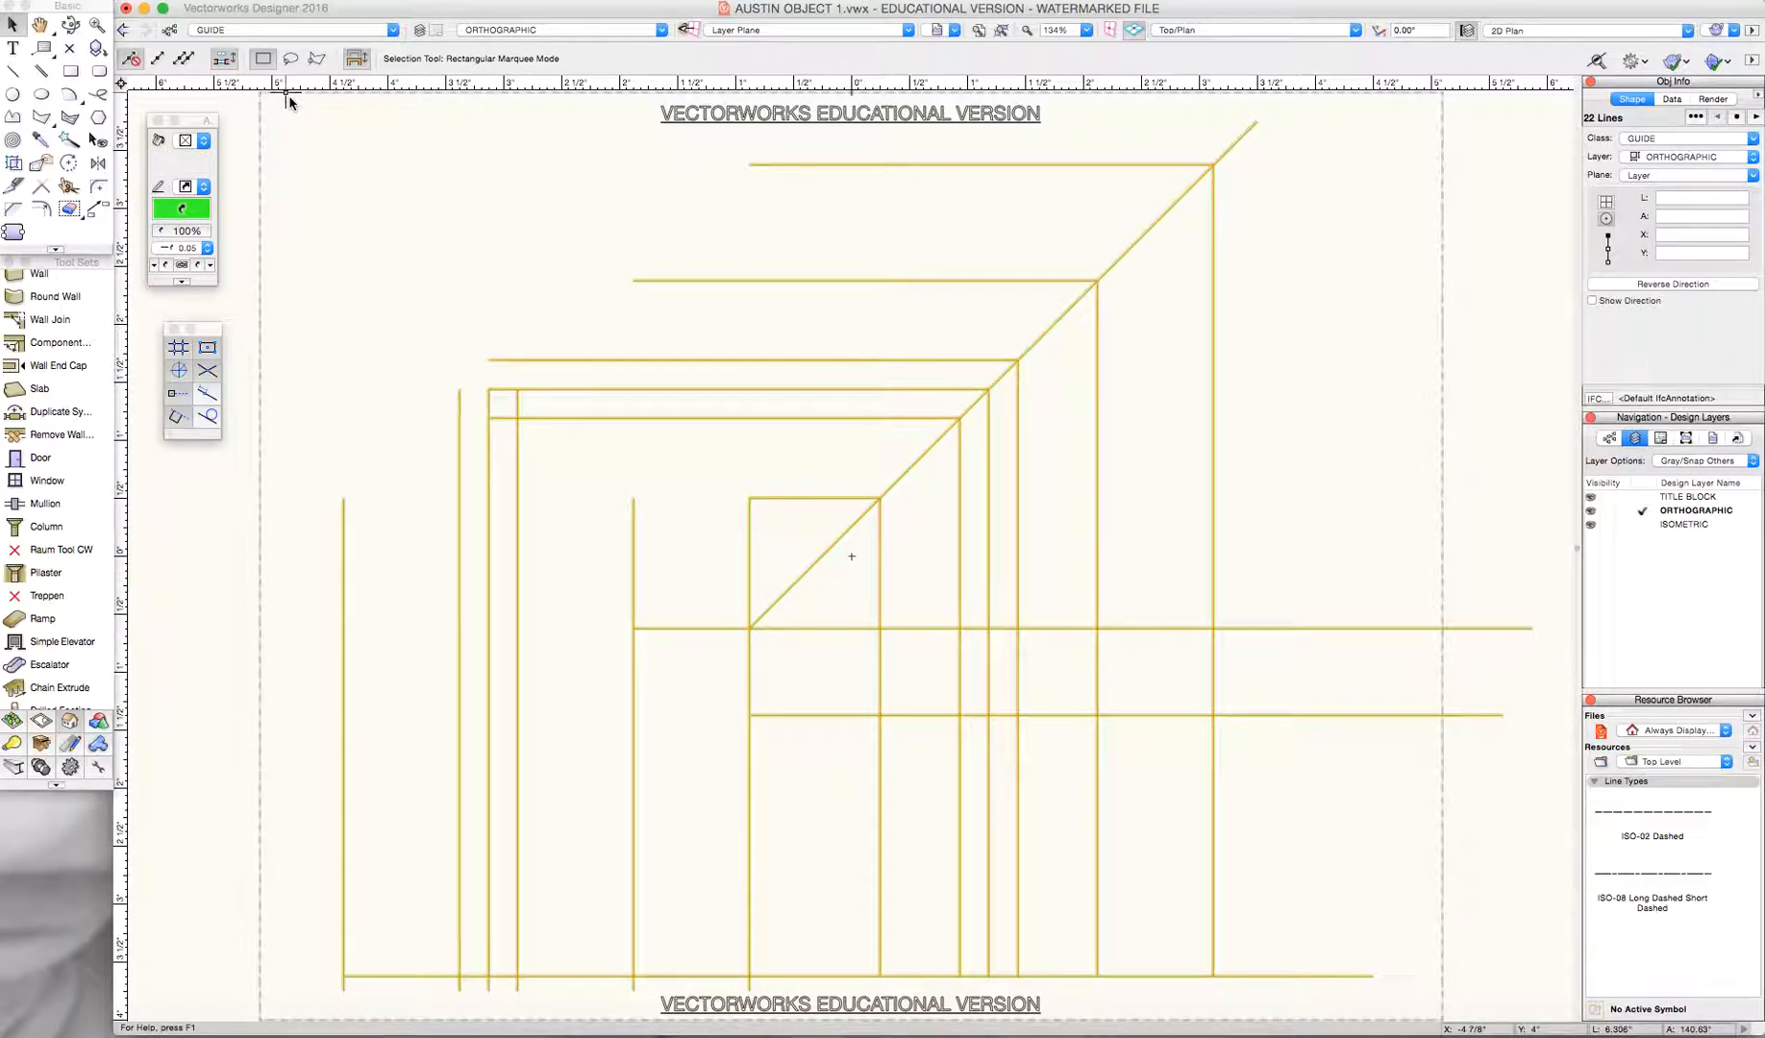
{"action": "key", "text": "Delete"}
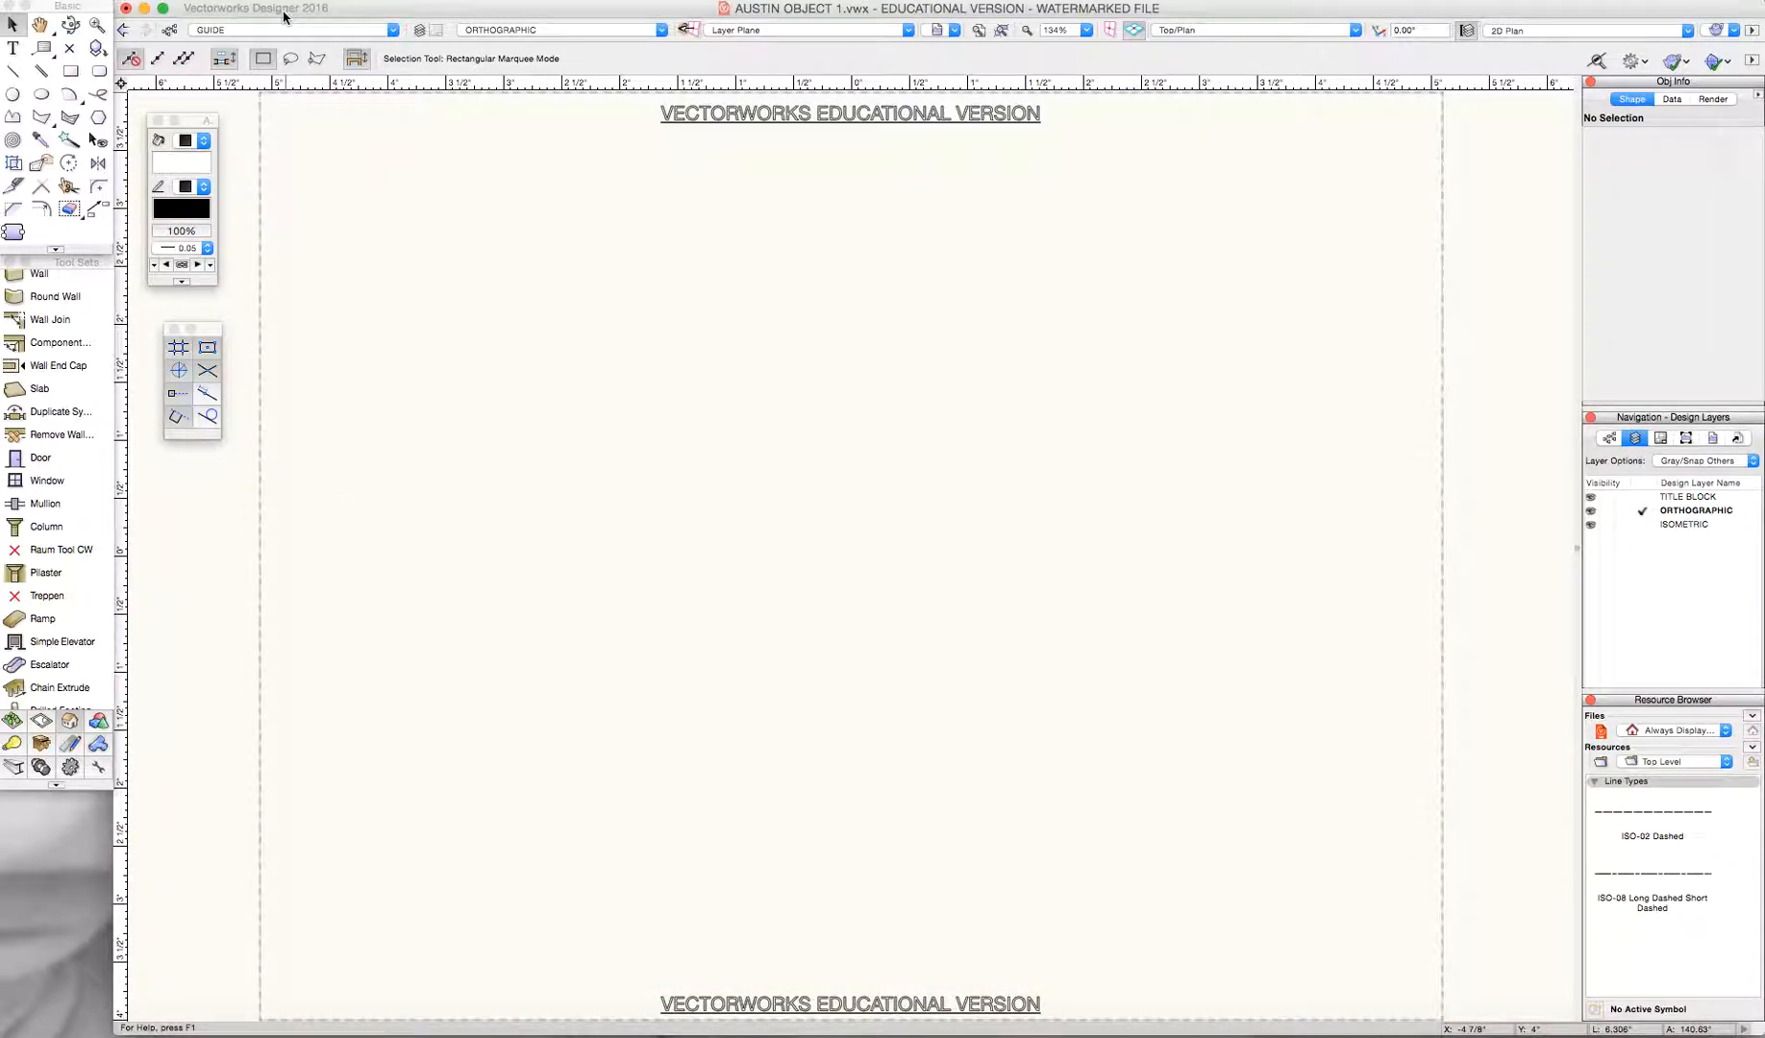
- Set the class options to Show/Snap/Modify Others
{"action": "left_click", "coordinate": [270, 12]}
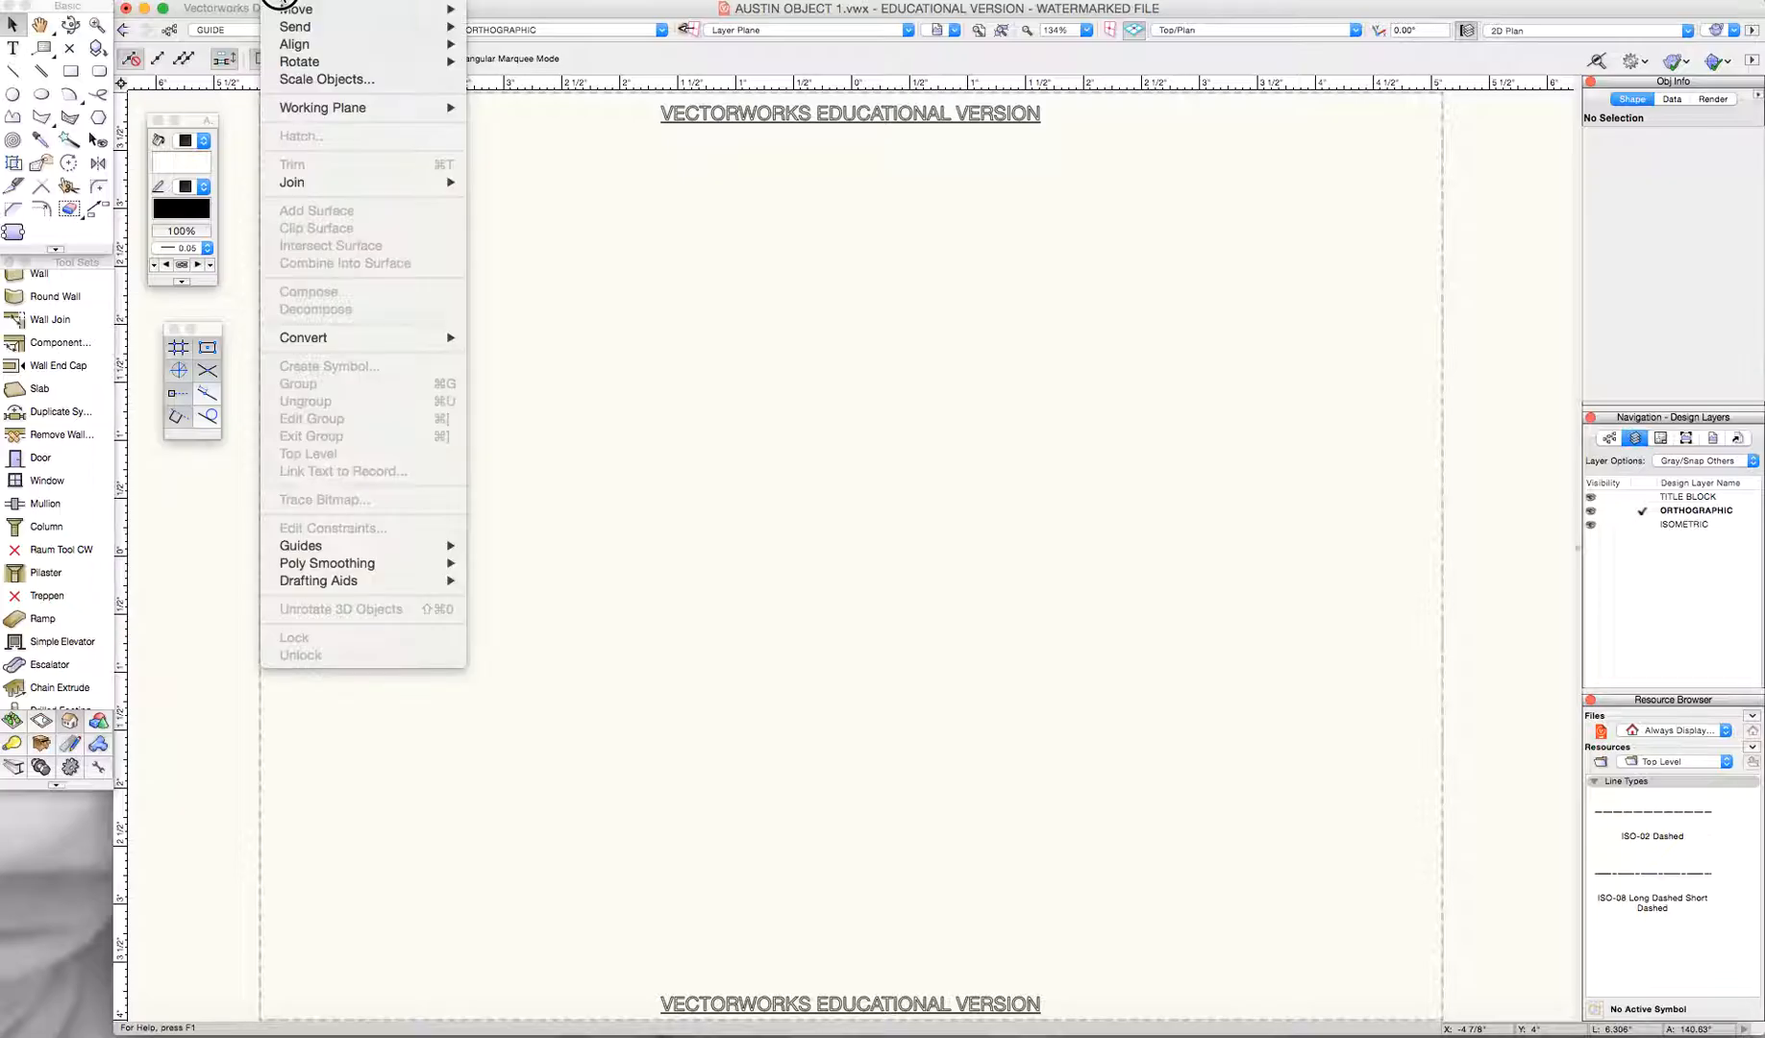
{"action": "mouse_move", "coordinate": [337, 27]}
{"action": "left_click", "coordinate": [555, 113]}
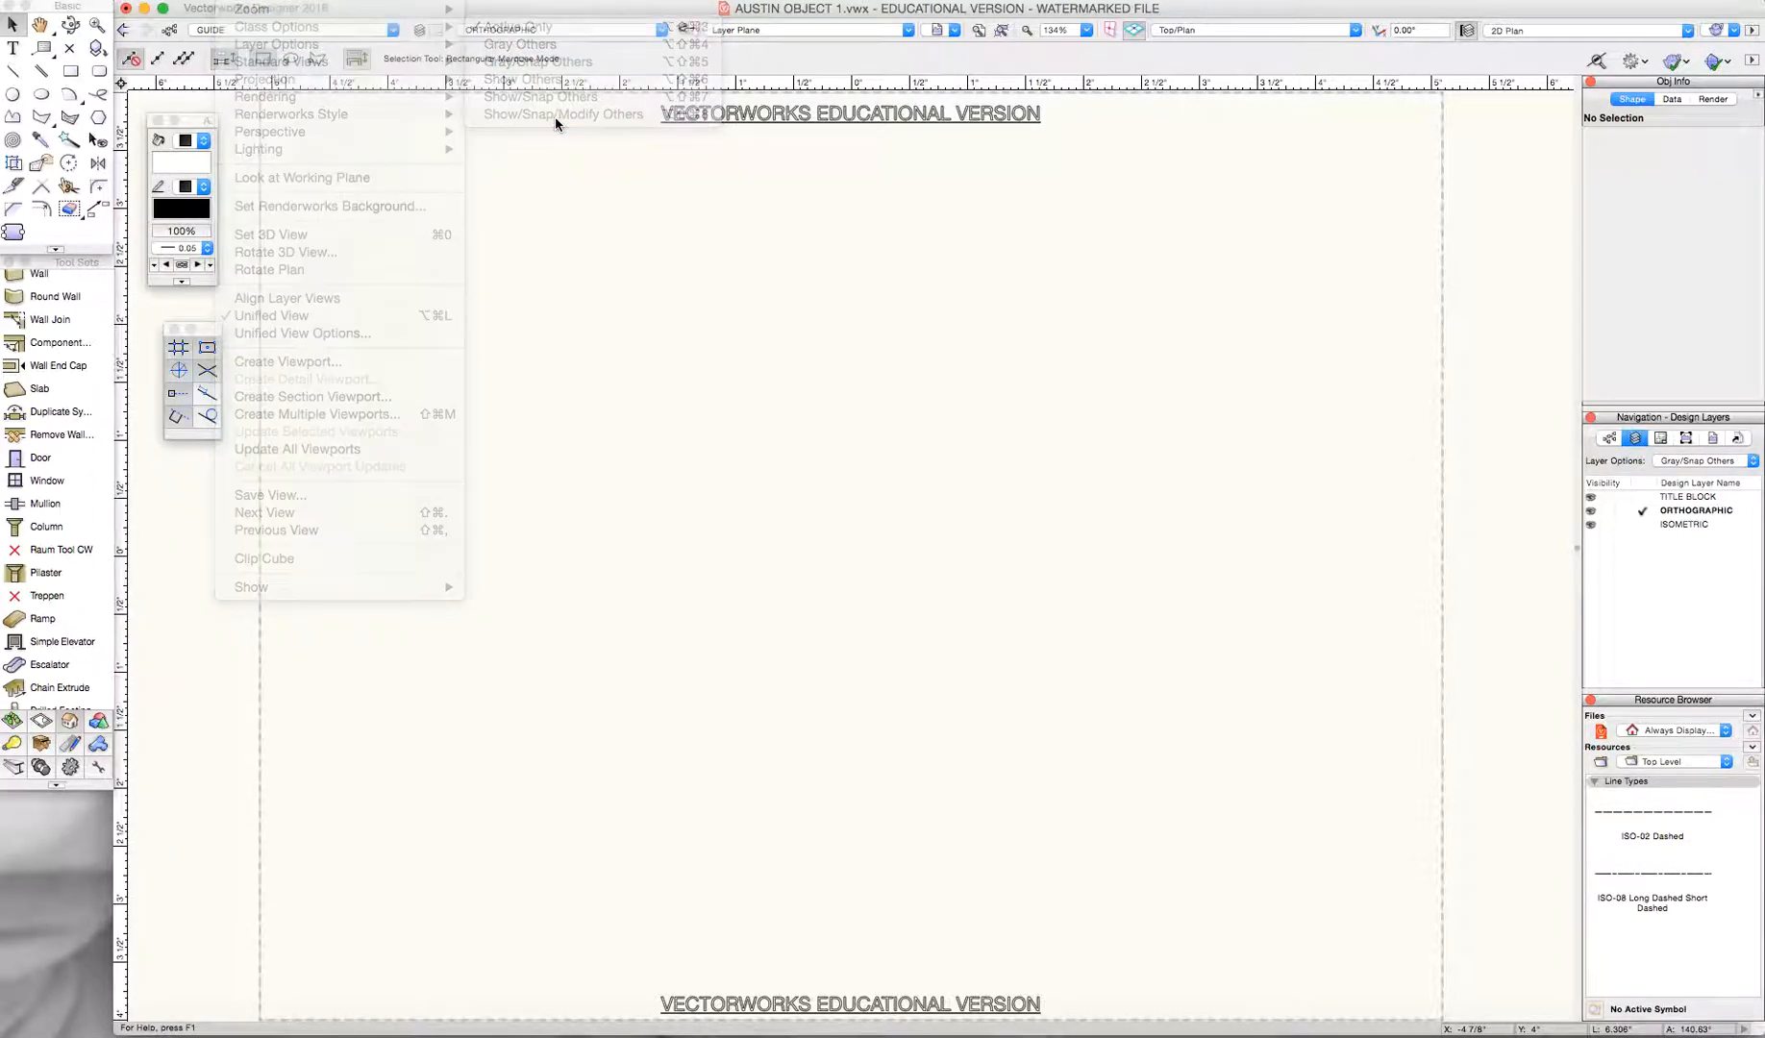
- Make CENTER the active class and place a Center Mark on the top view's hole circle
{"action": "left_click", "coordinate": [321, 29]}
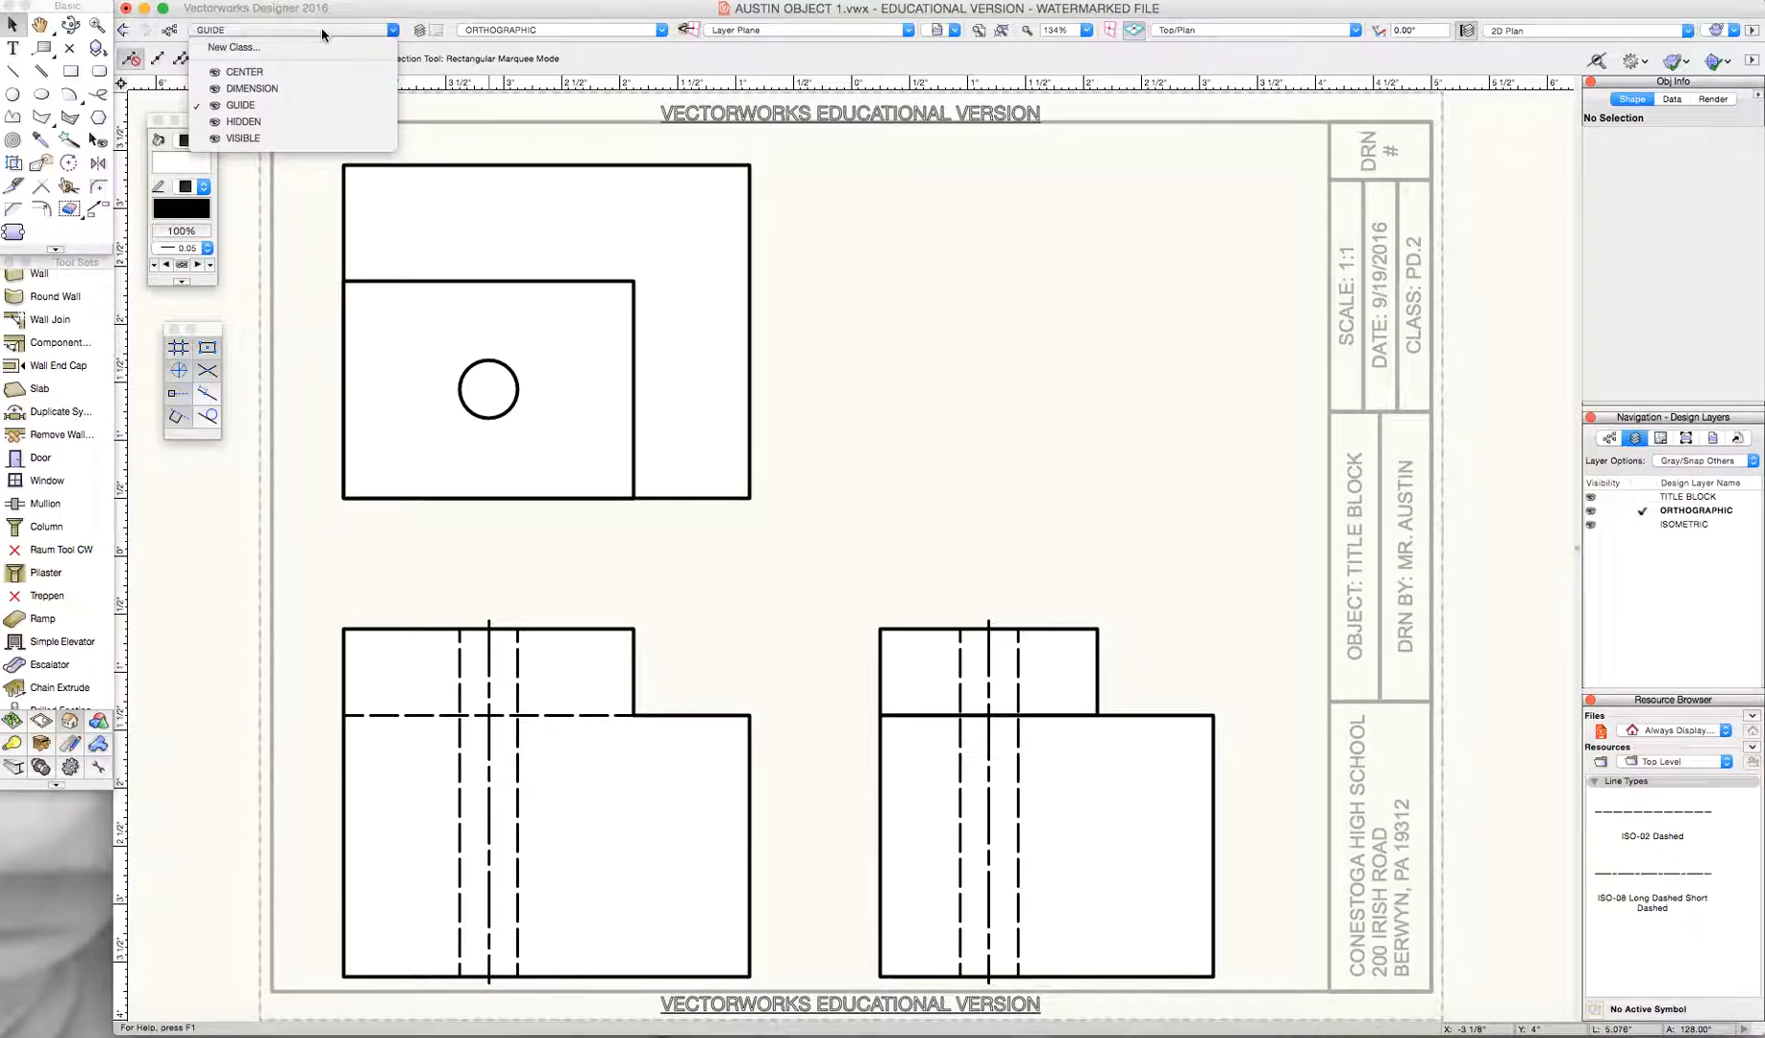
{"action": "left_click", "coordinate": [296, 67]}
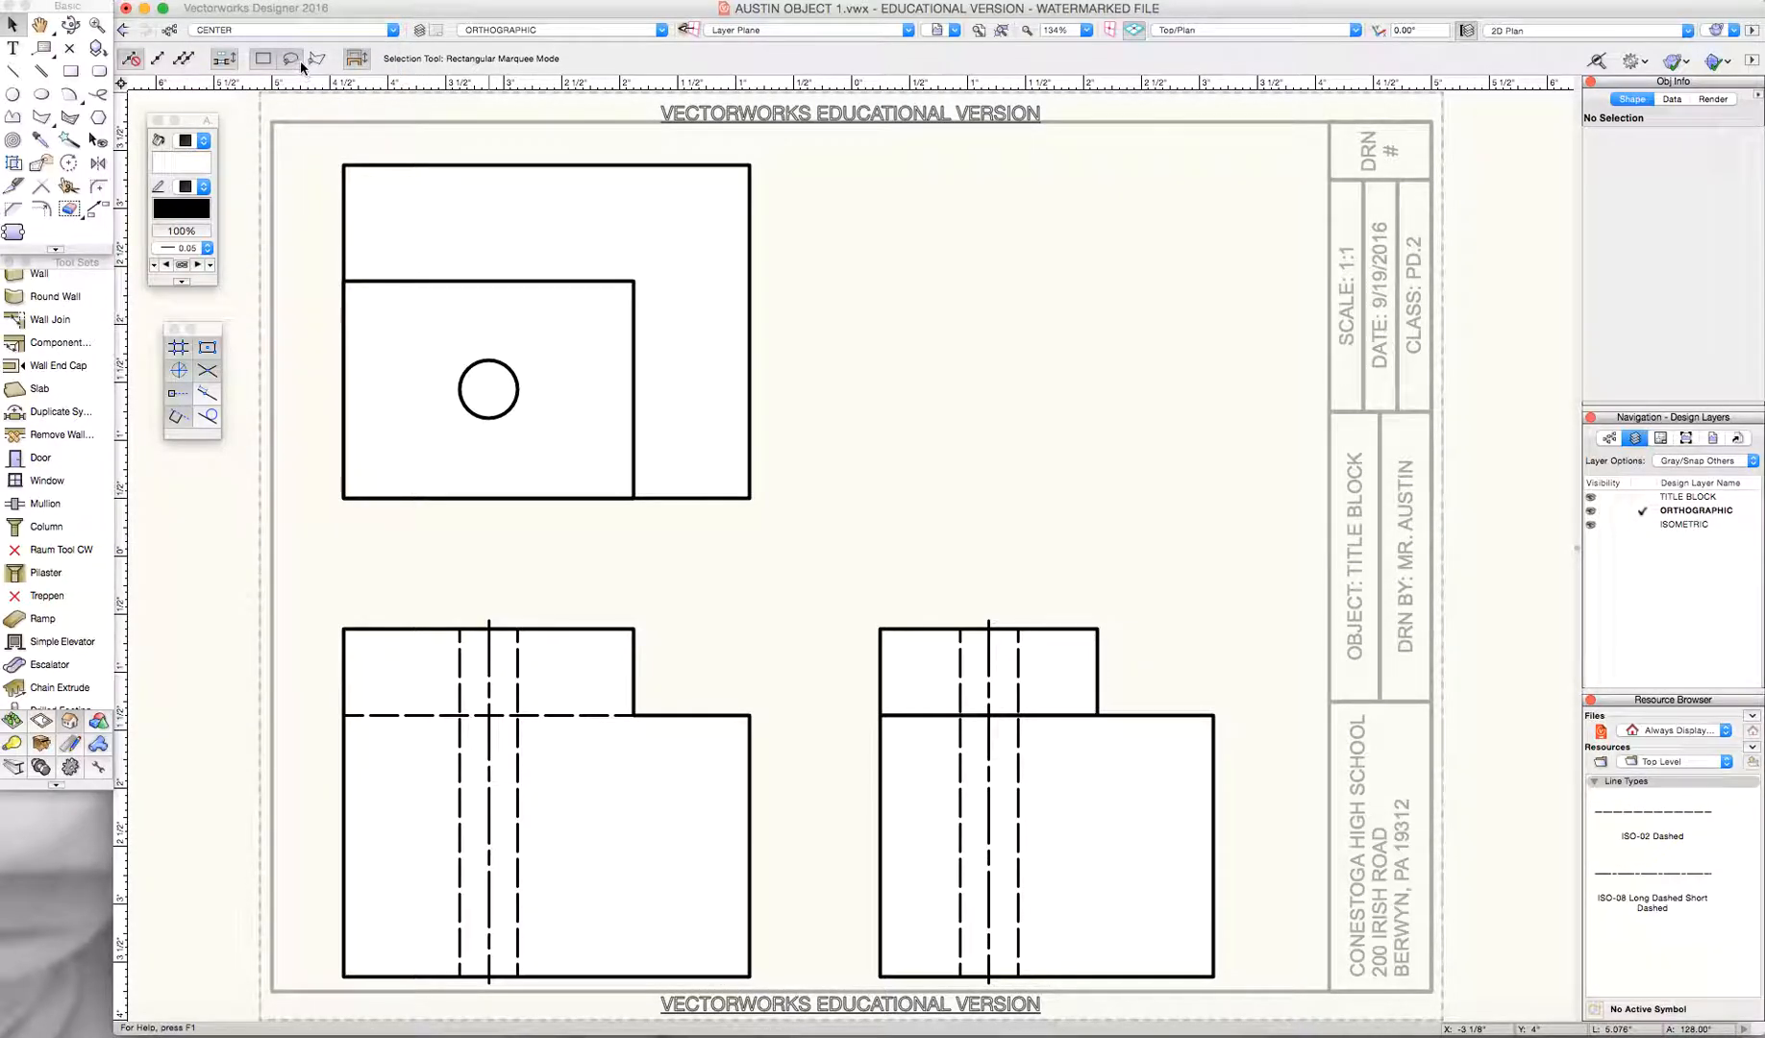
{"action": "left_click", "coordinate": [71, 746]}
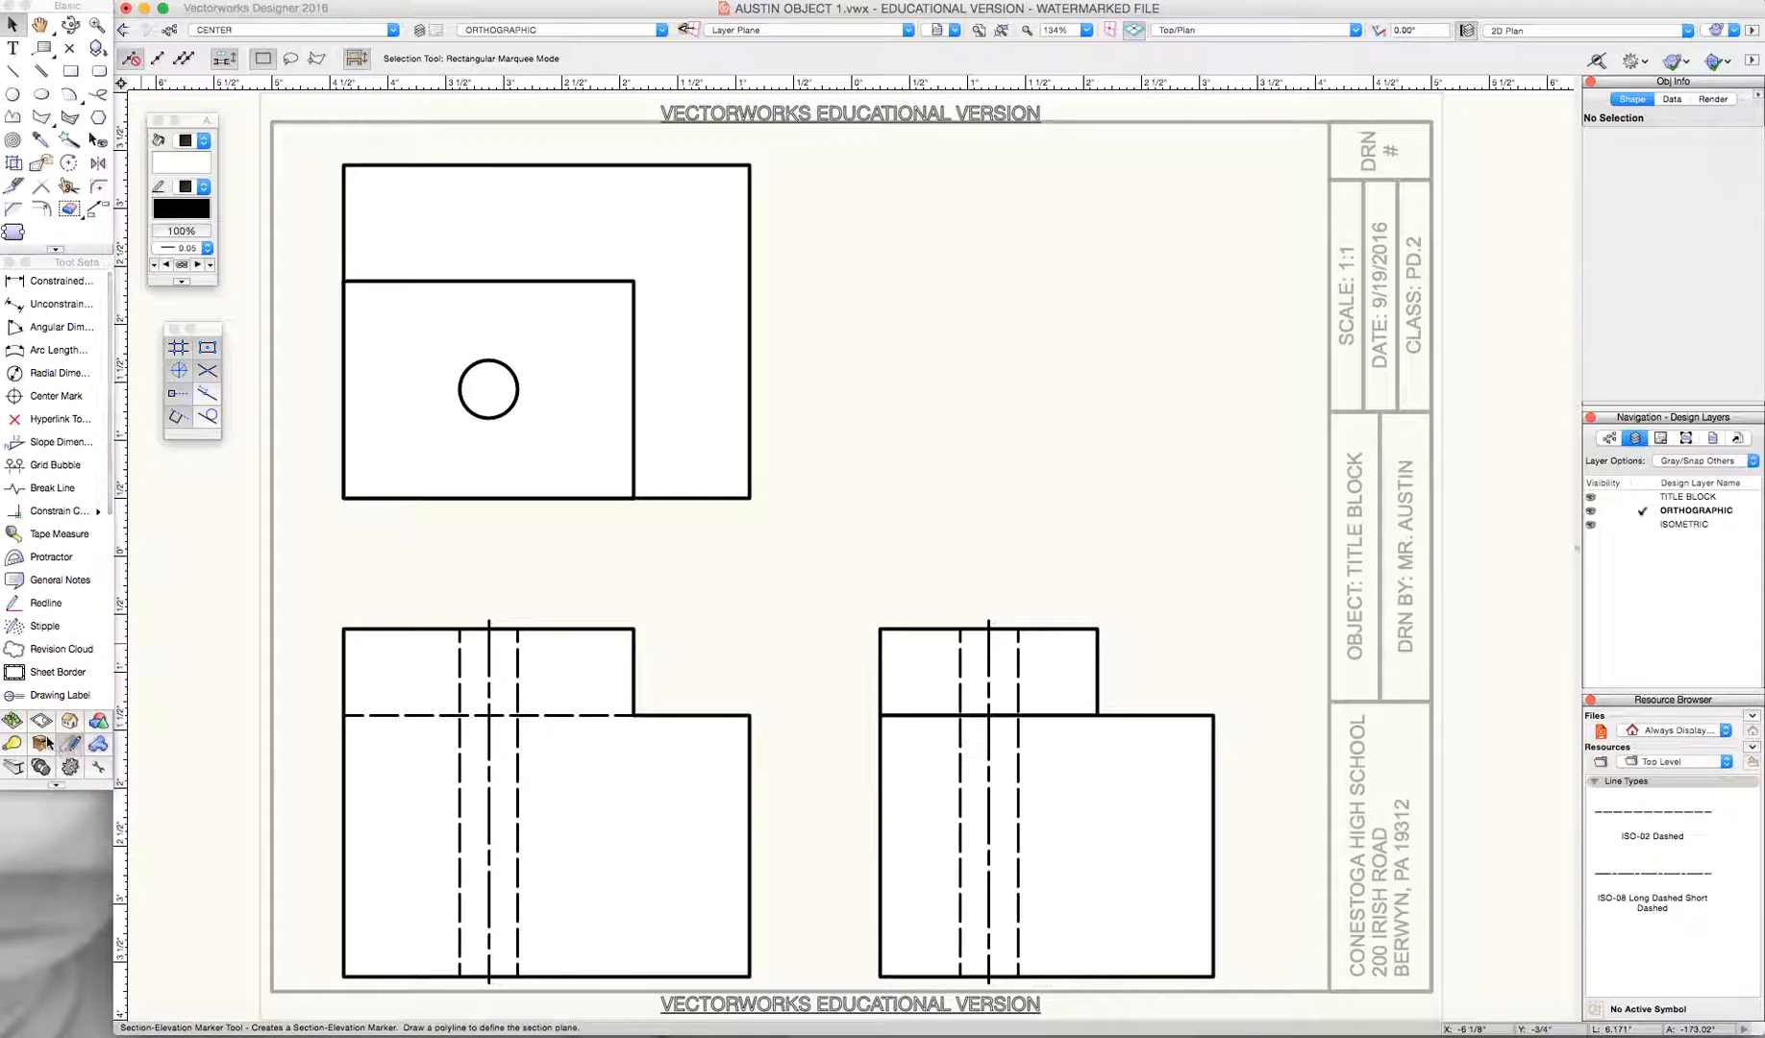
{"action": "left_click", "coordinate": [52, 403]}
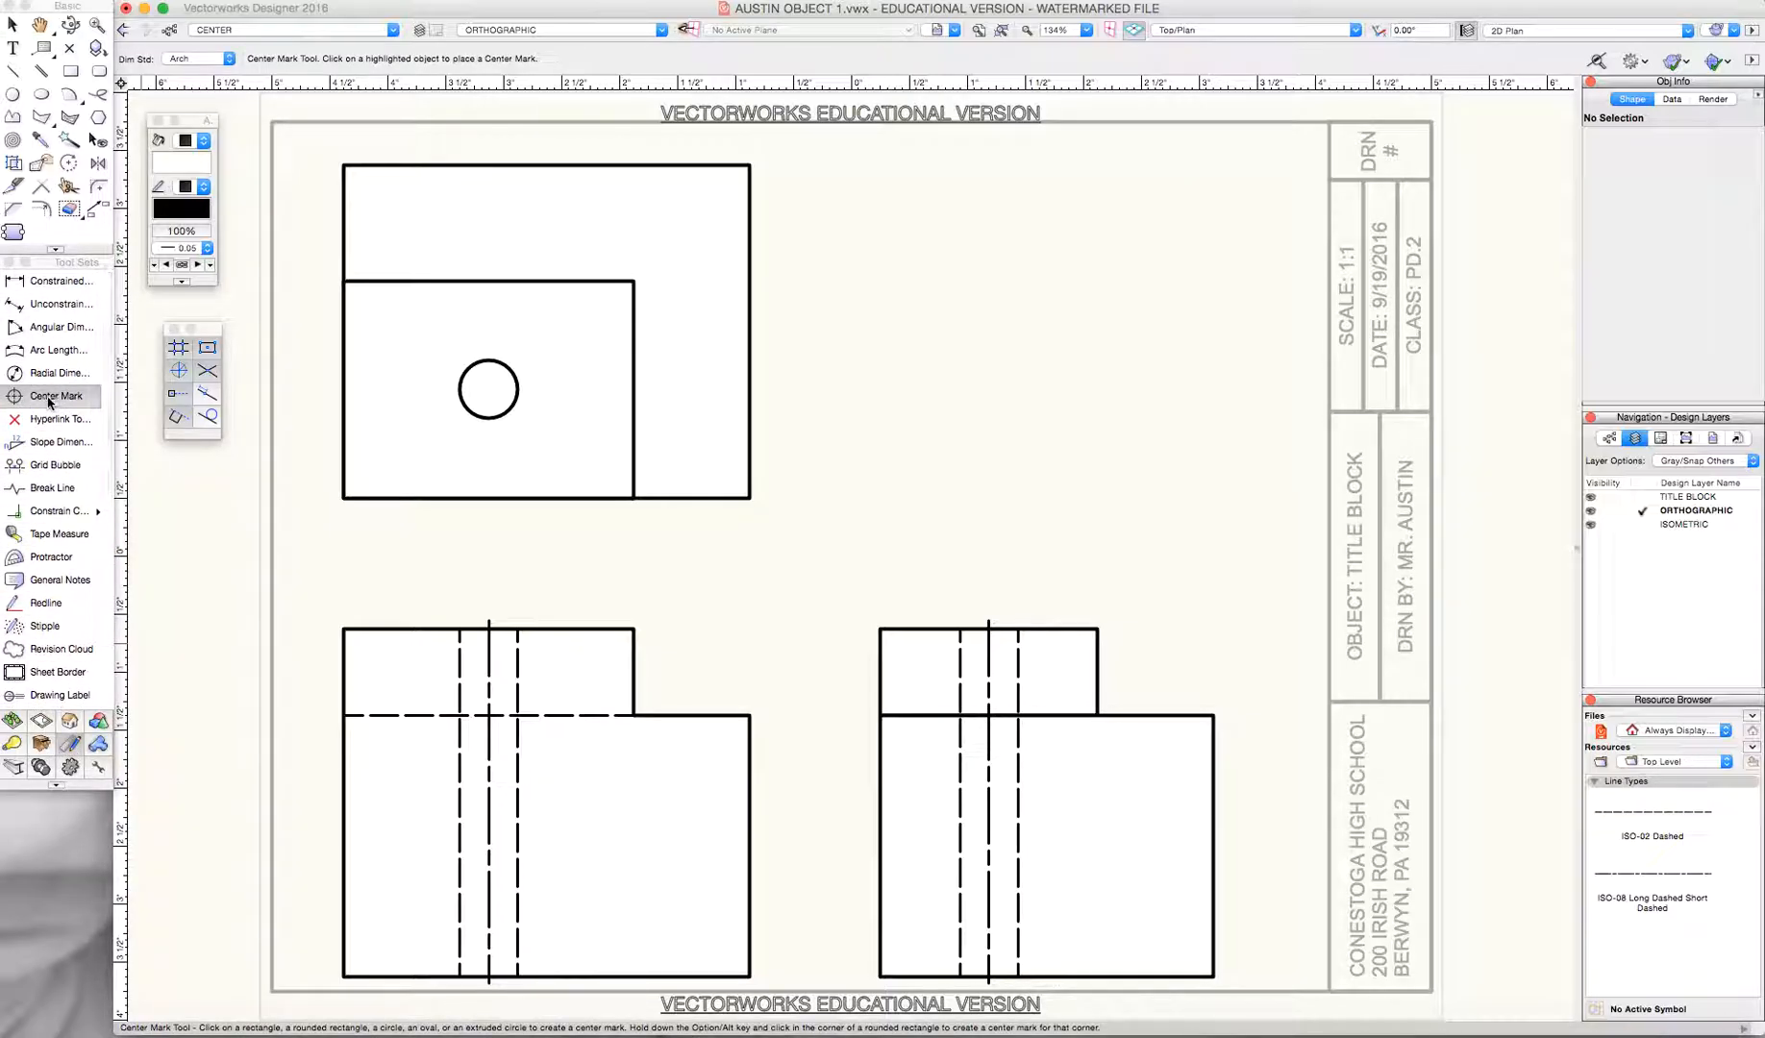
{"action": "left_click", "coordinate": [492, 418]}
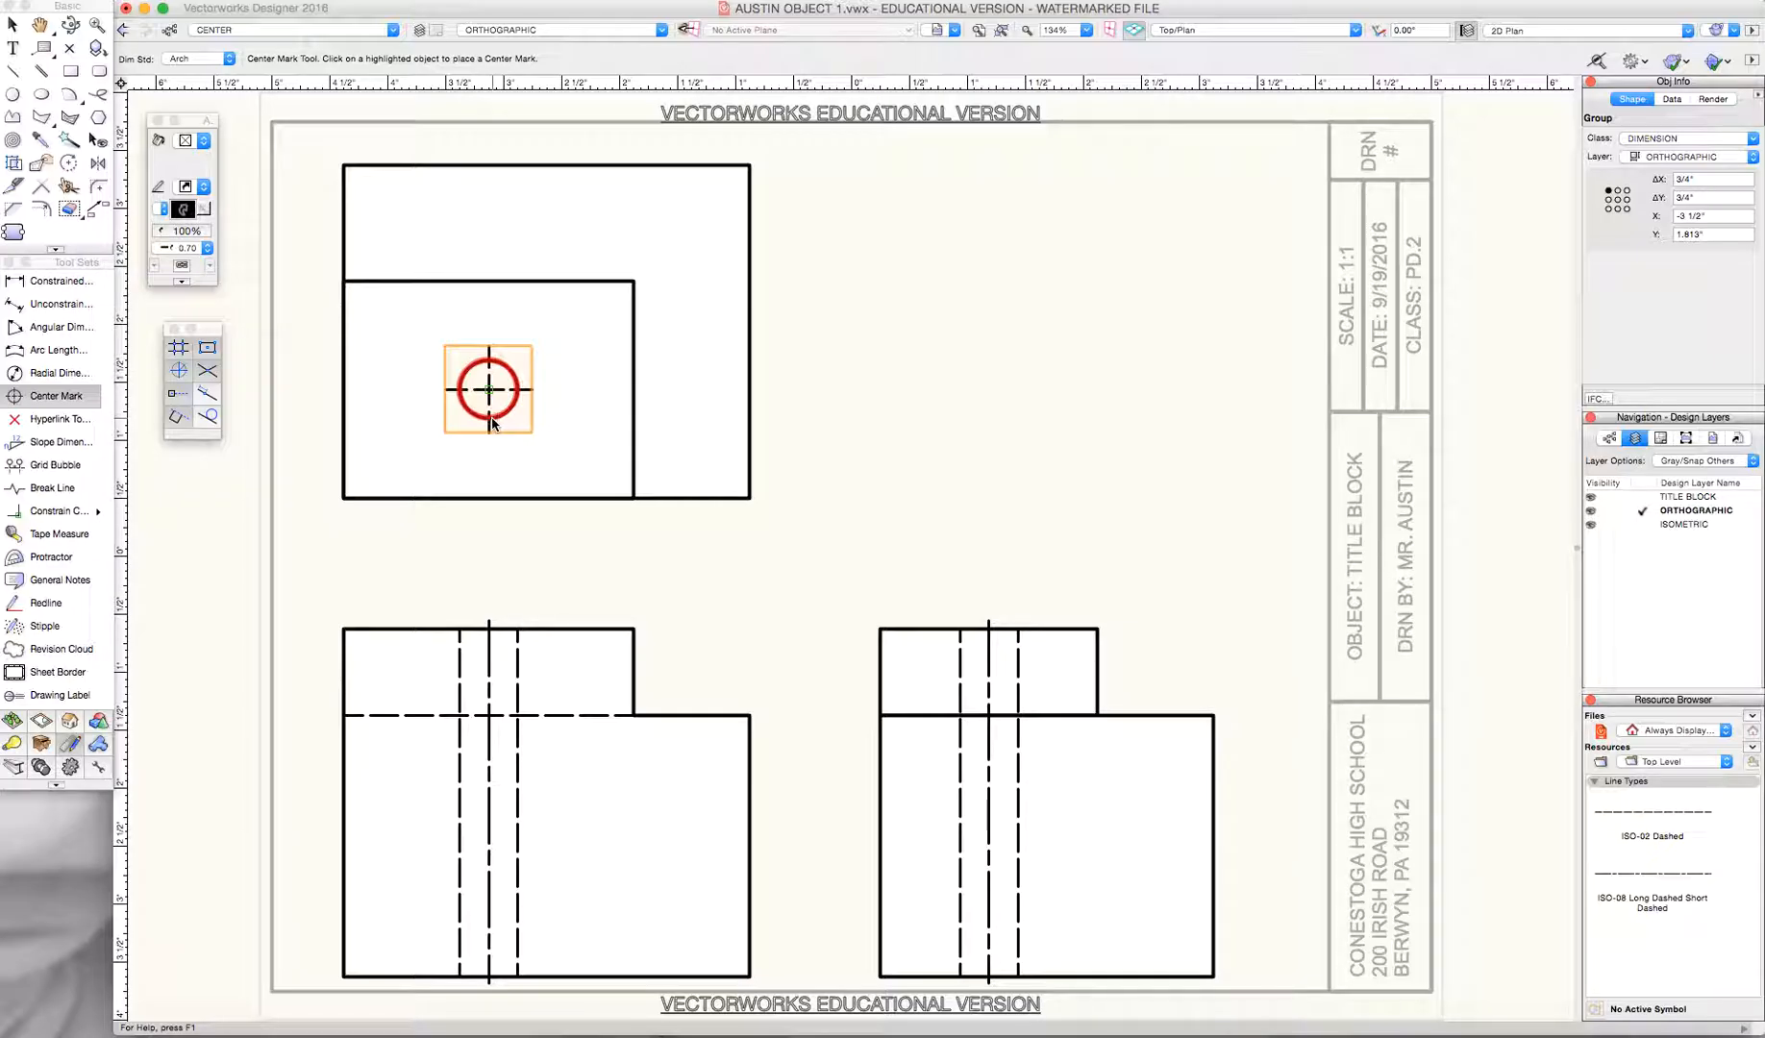
{"action": "key", "text": "x"}
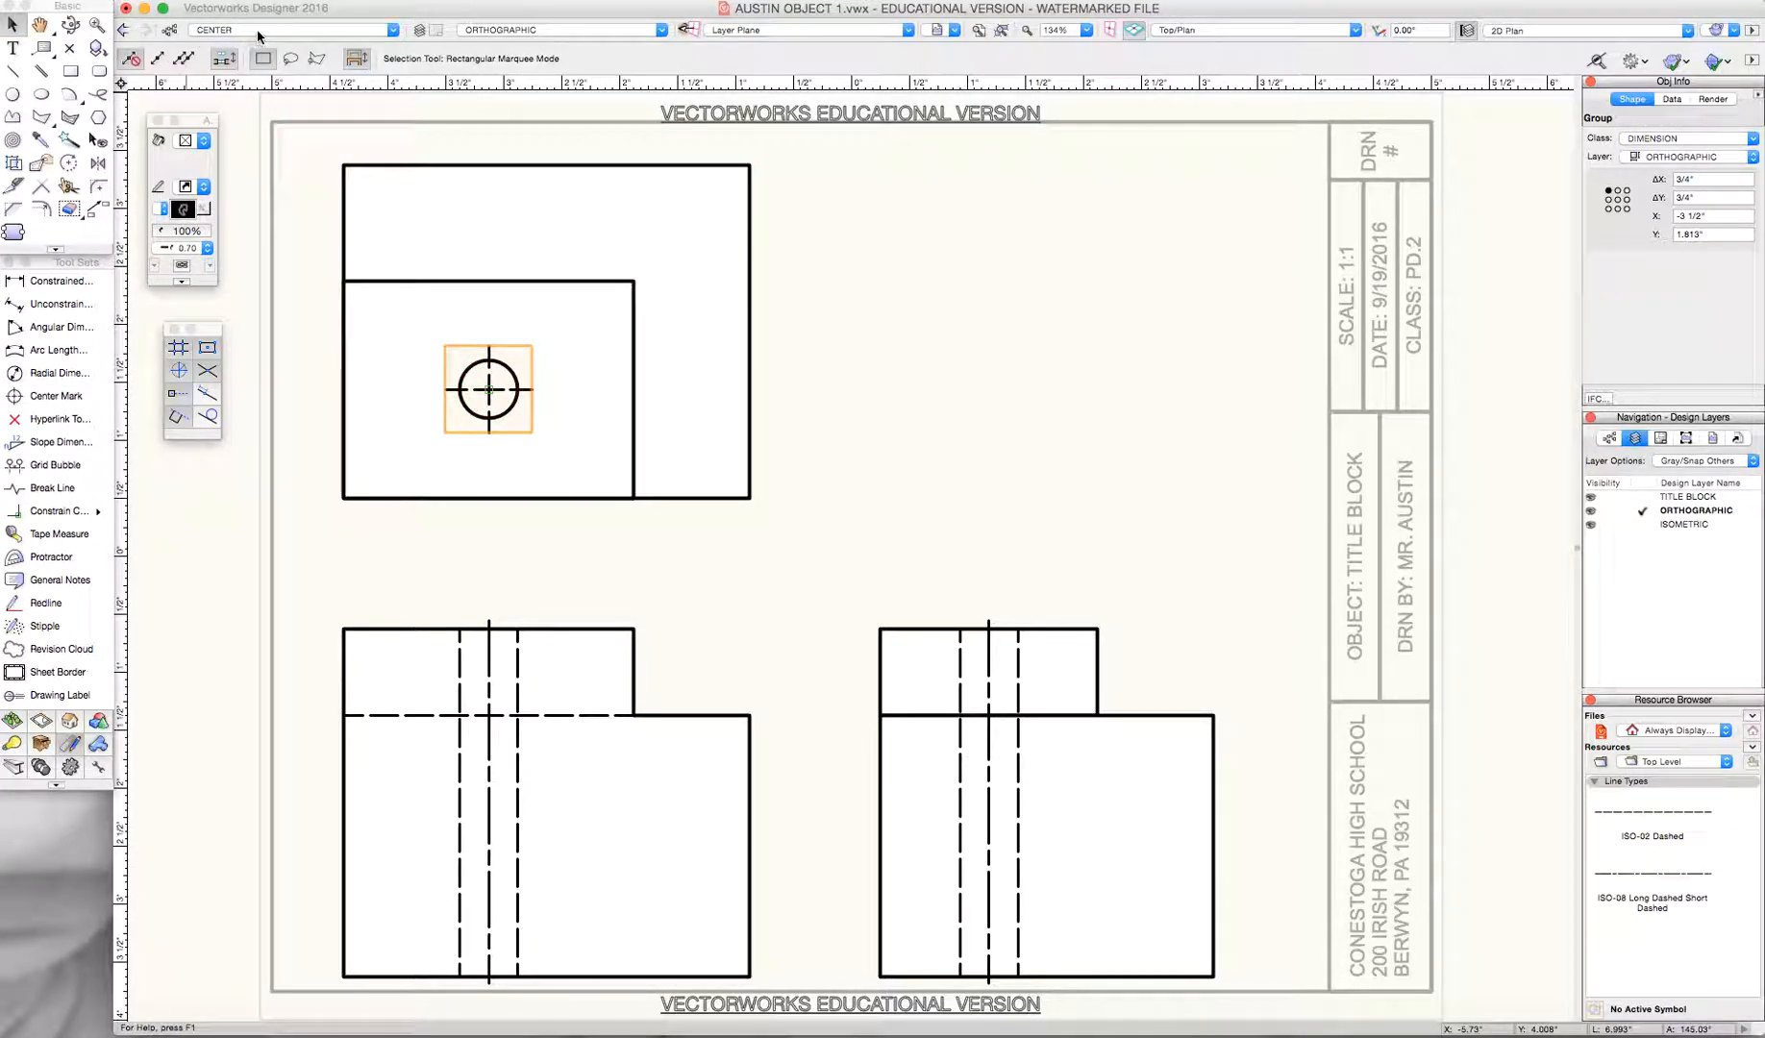